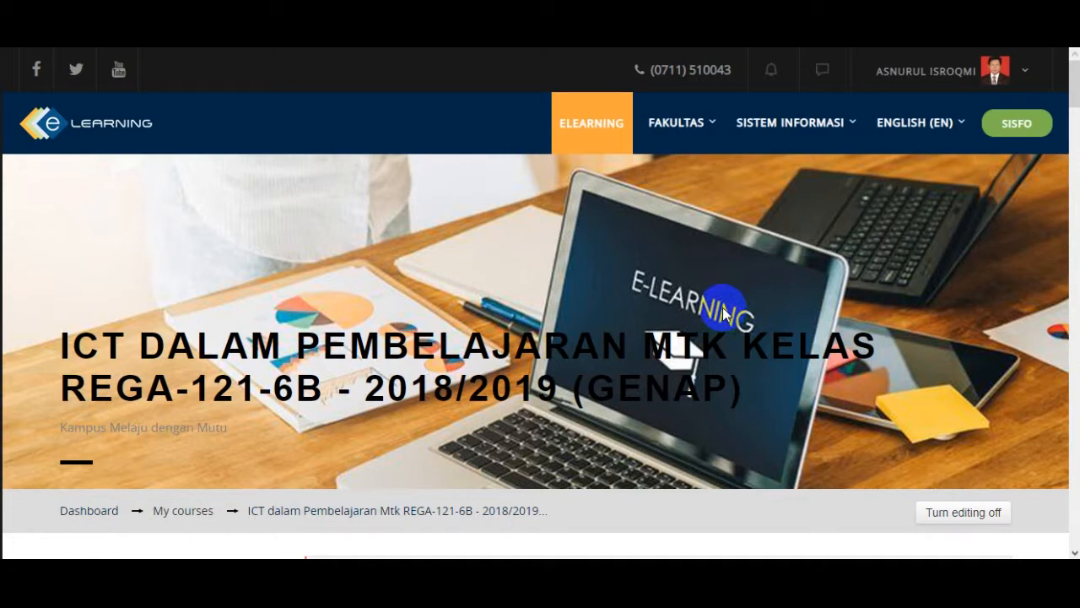
- Add a new Assignment activity to the section "Pertemuan 4 - Slide Master Power Point Untuk Media Pembelajaran"
{"action": "scroll", "coordinate": [431, 340], "scroll_direction": "down", "scroll_amount": 3}
{"action": "scroll", "coordinate": [431, 340], "scroll_direction": "down", "scroll_amount": 5}
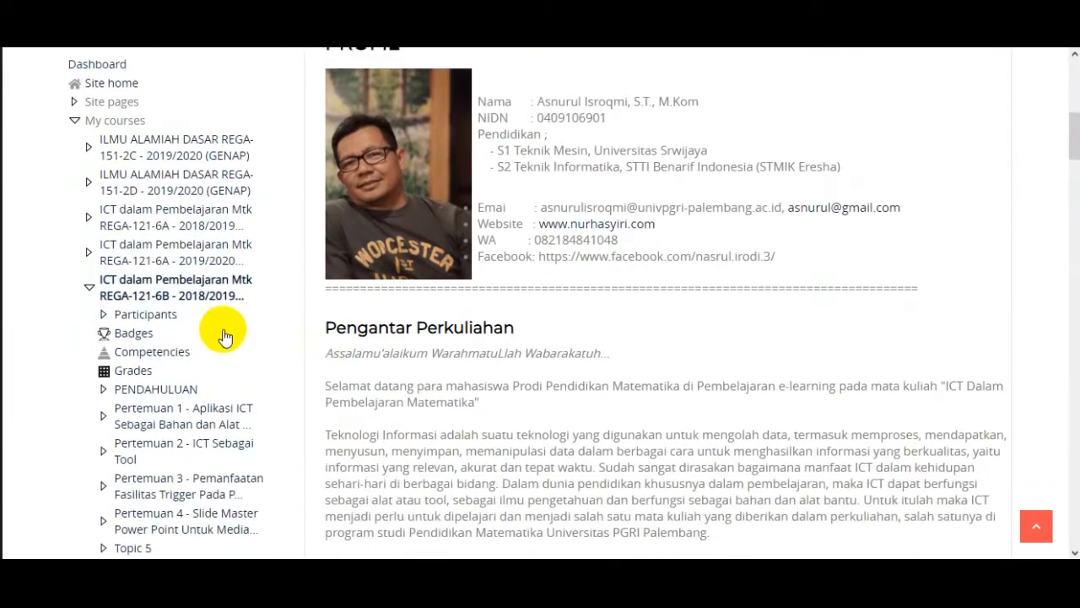
{"action": "scroll", "coordinate": [146, 338], "scroll_direction": "down", "scroll_amount": 2}
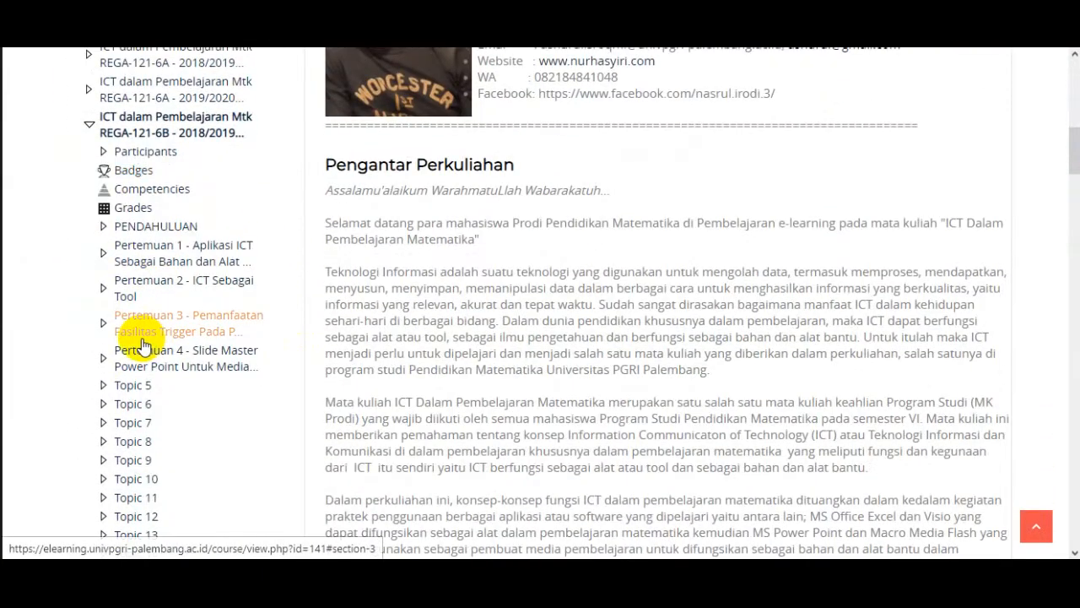
{"action": "scroll", "coordinate": [145, 346], "scroll_direction": "up", "scroll_amount": 2}
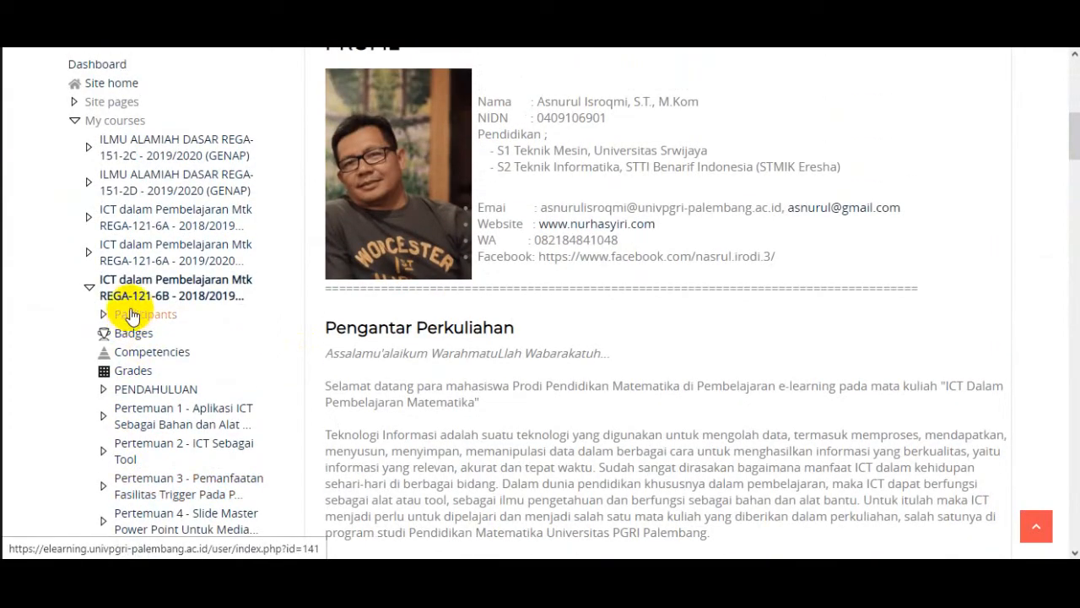
{"action": "scroll", "coordinate": [385, 345], "scroll_direction": "down", "scroll_amount": 3}
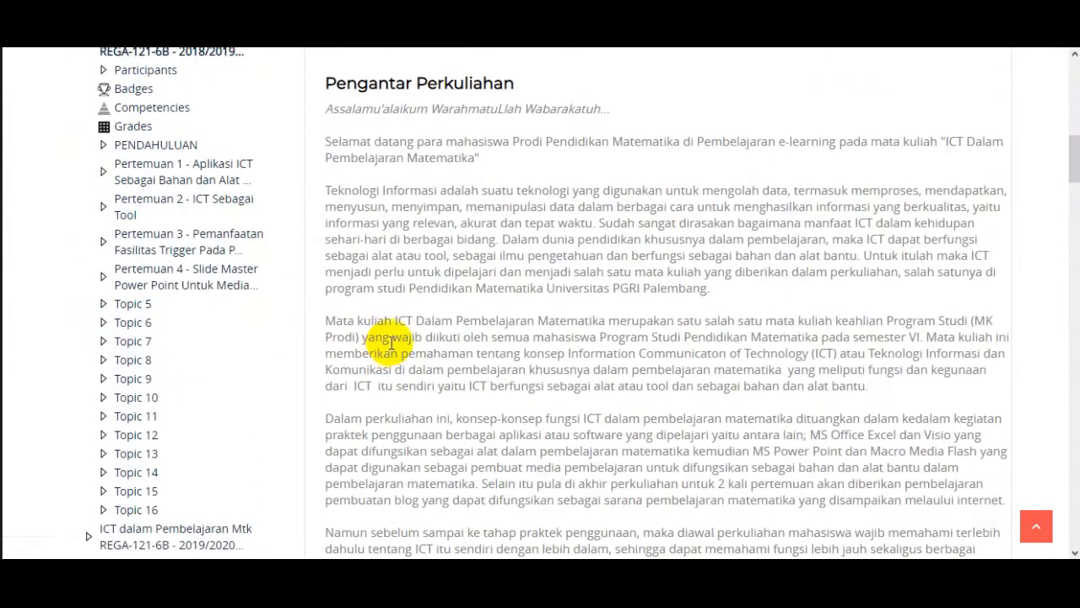
{"action": "scroll", "coordinate": [391, 346], "scroll_direction": "down", "scroll_amount": 3}
{"action": "scroll", "coordinate": [391, 346], "scroll_direction": "down", "scroll_amount": 10}
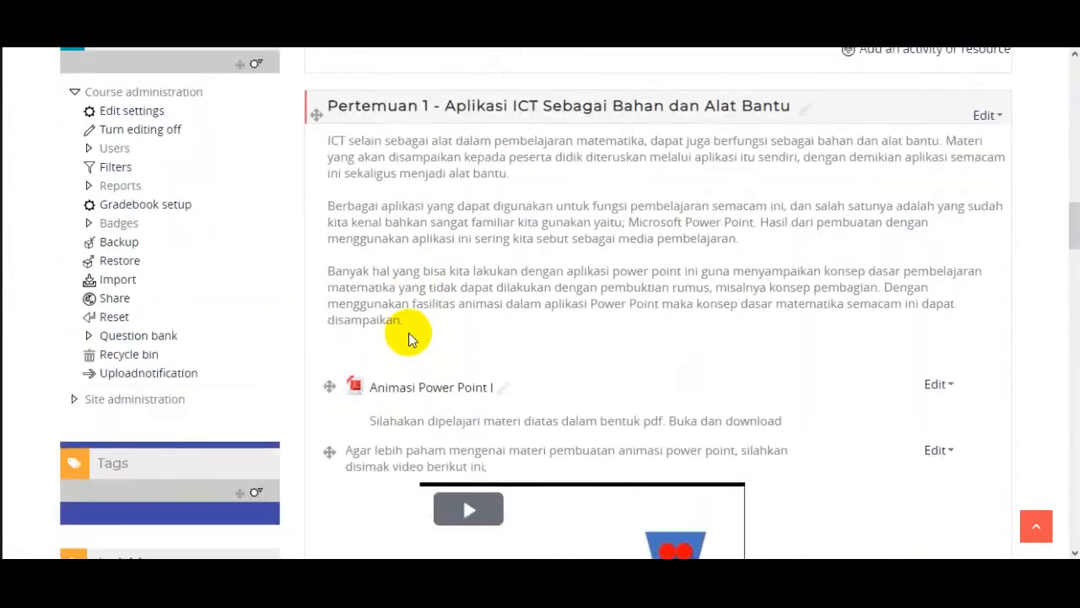
{"action": "scroll", "coordinate": [477, 340], "scroll_direction": "down", "scroll_amount": 7}
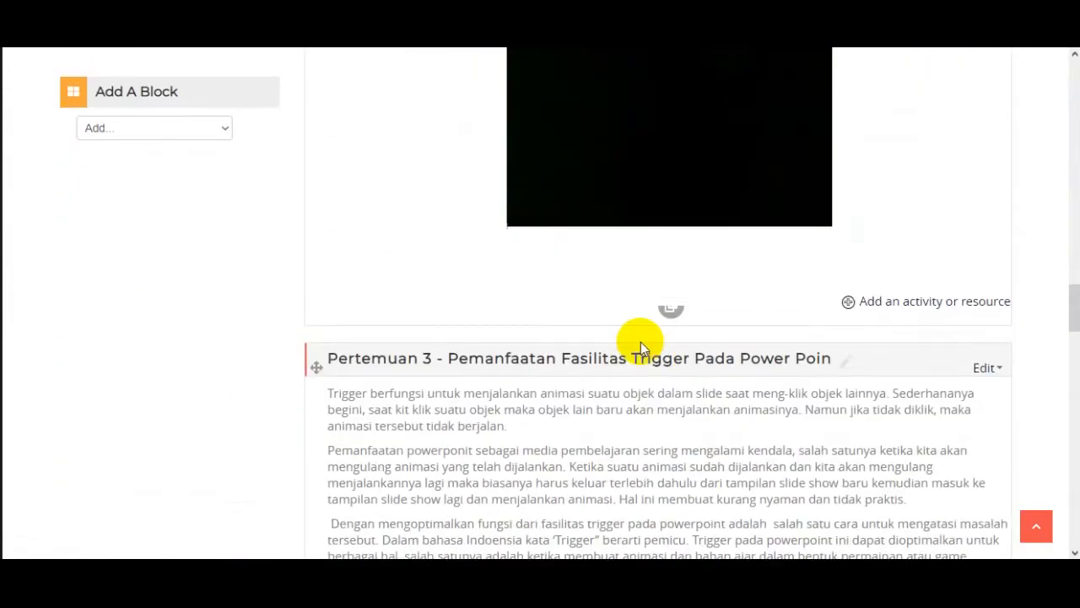
{"action": "scroll", "coordinate": [754, 330], "scroll_direction": "down", "scroll_amount": 6}
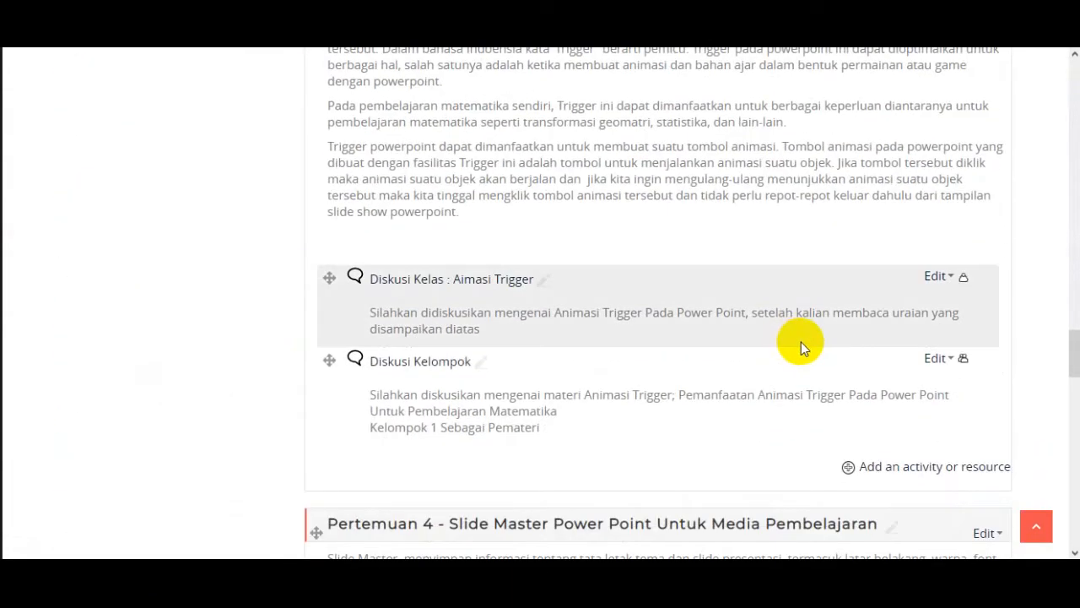
{"action": "scroll", "coordinate": [800, 344], "scroll_direction": "down", "scroll_amount": 3}
{"action": "scroll", "coordinate": [827, 344], "scroll_direction": "down", "scroll_amount": 1}
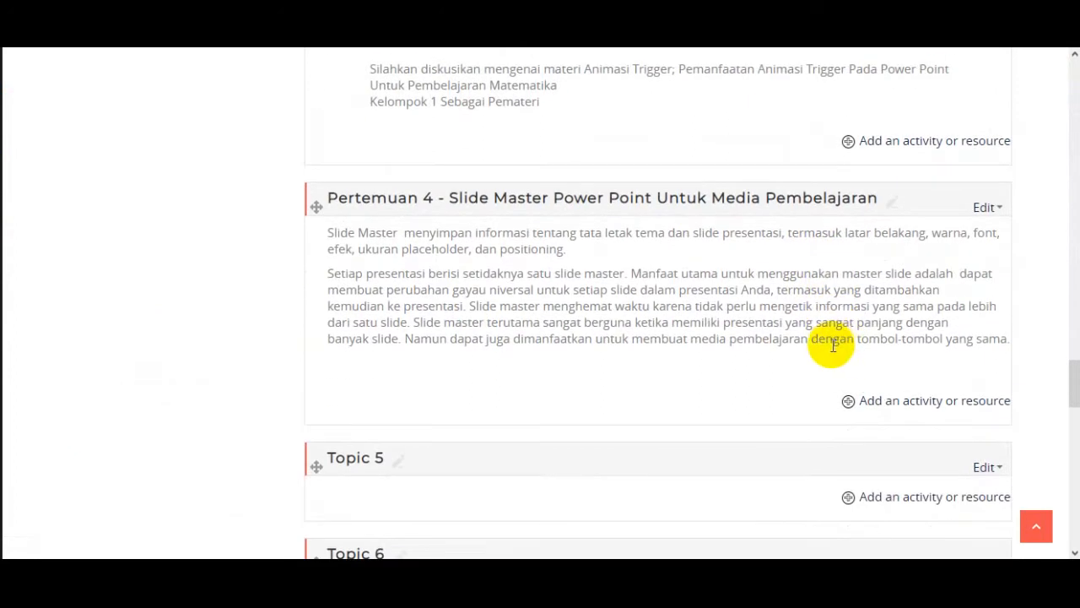
{"action": "left_click", "coordinate": [909, 410]}
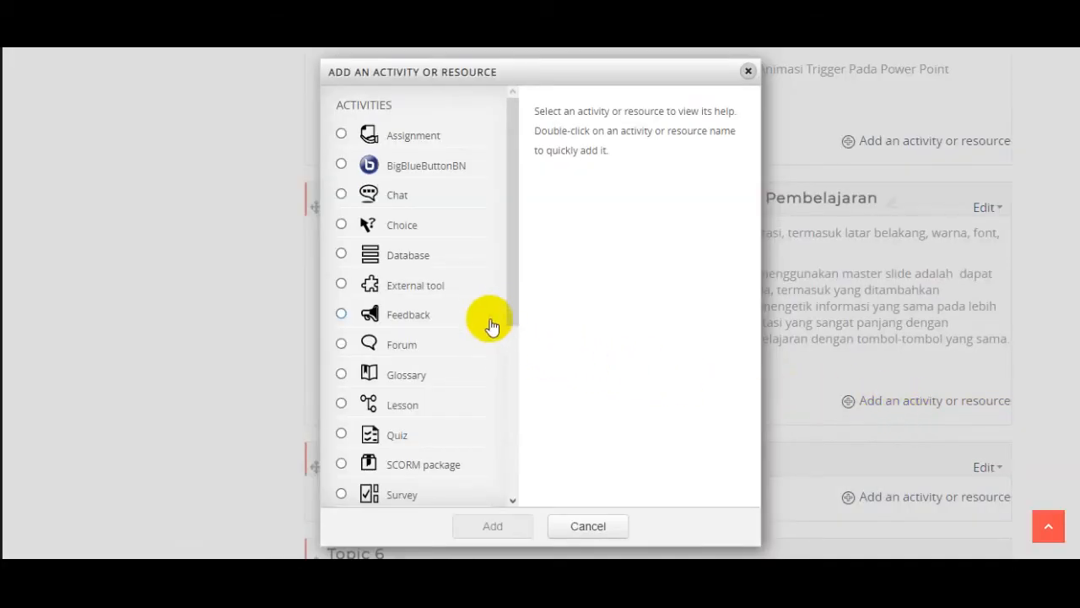
{"action": "left_click", "coordinate": [353, 140]}
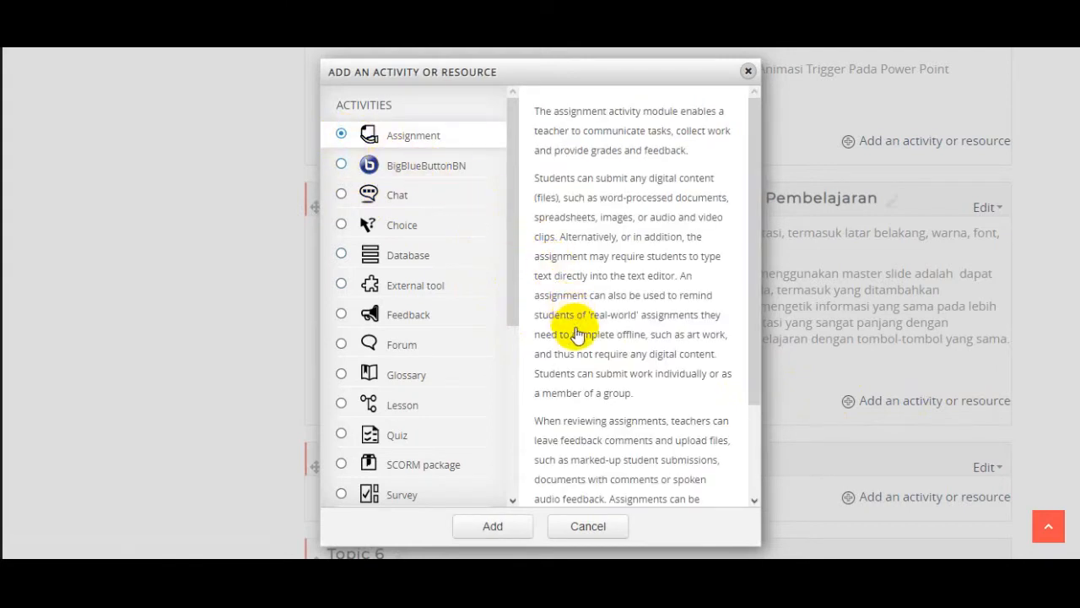
{"action": "left_click", "coordinate": [495, 526]}
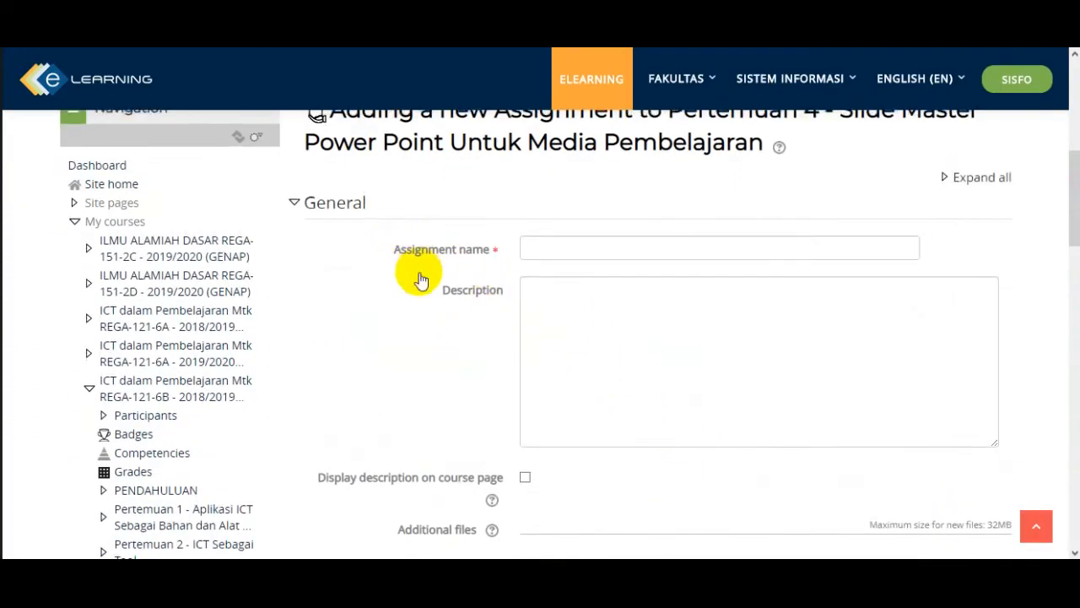
- Name the assignment "Tugas 01: Membuat Slide Master"
{"action": "scroll", "coordinate": [473, 326], "scroll_direction": "down", "scroll_amount": 1}
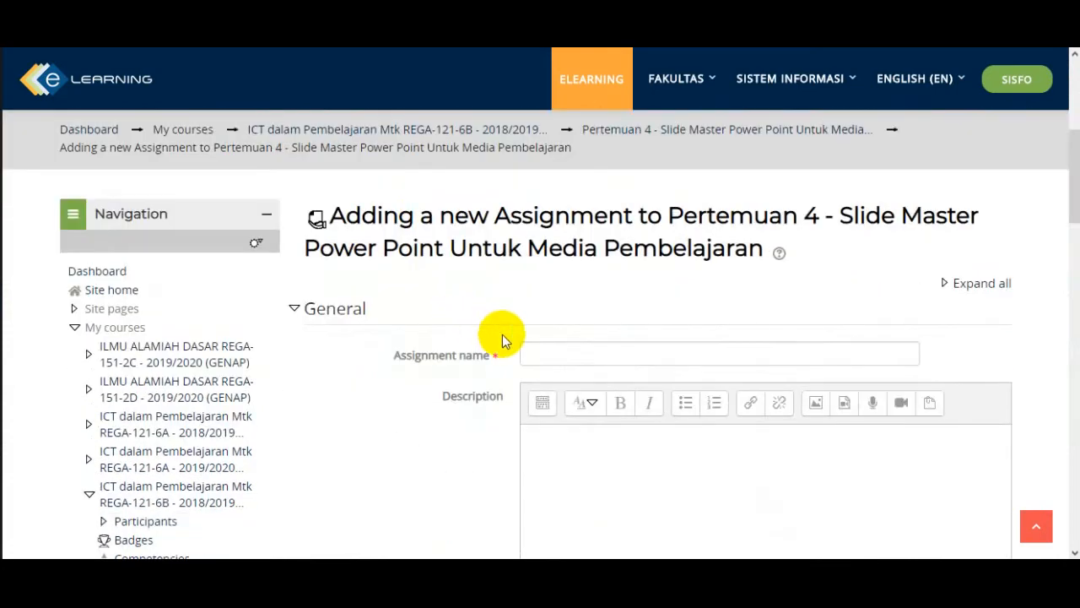
{"action": "left_click", "coordinate": [558, 354]}
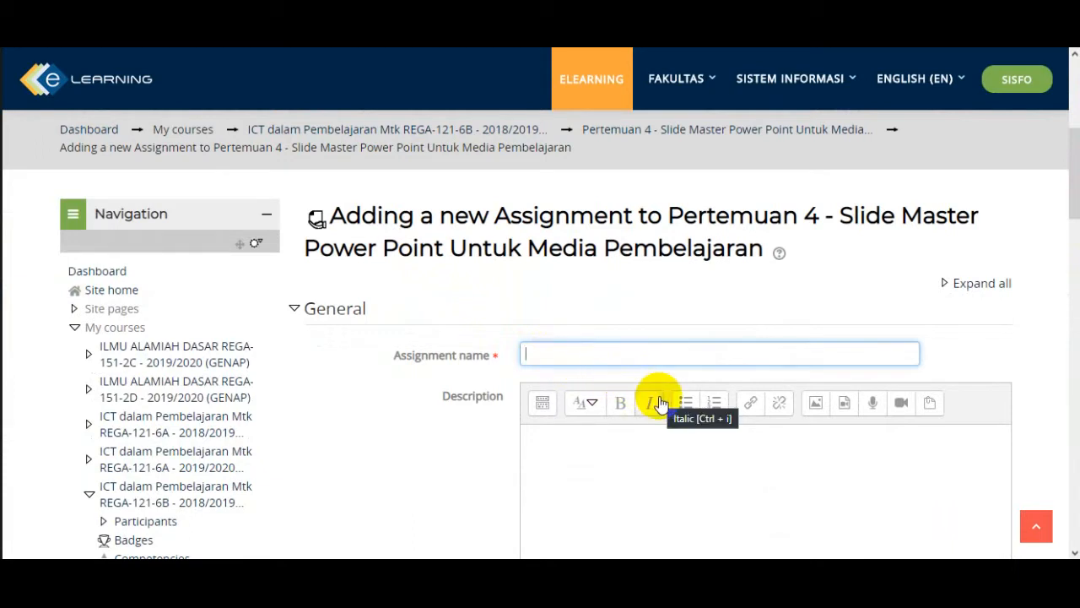
{"action": "type", "text": "Tugas 01:"}
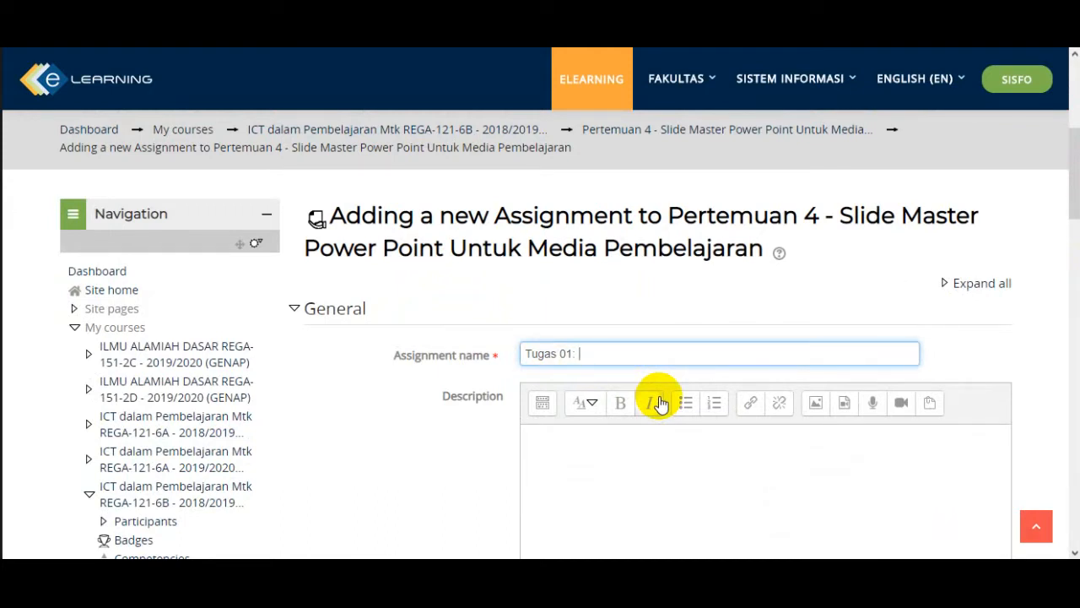
{"action": "type", "text": "mbuat Slide Master"}
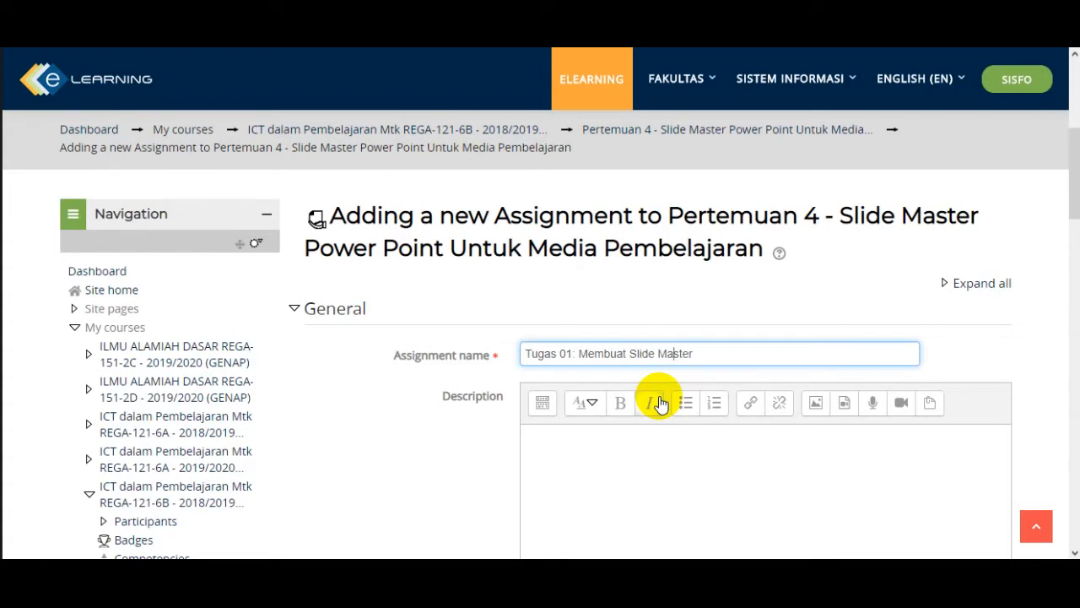
- Enter the assignment description "Buatlah slide master untuk pengenalan bangun dan ruang di pembelajaran matematika"
{"action": "left_click", "coordinate": [566, 446]}
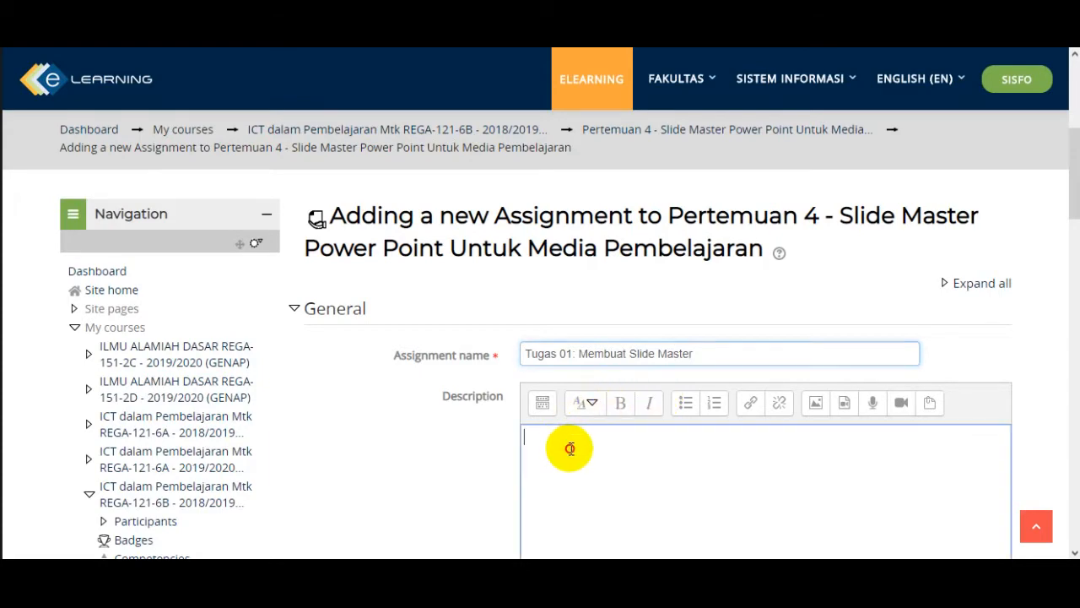
{"action": "scroll", "coordinate": [574, 449], "scroll_direction": "down", "scroll_amount": 2}
{"action": "scroll", "coordinate": [574, 449], "scroll_direction": "down", "scroll_amount": 2}
{"action": "scroll", "coordinate": [572, 374], "scroll_direction": "up", "scroll_amount": 1}
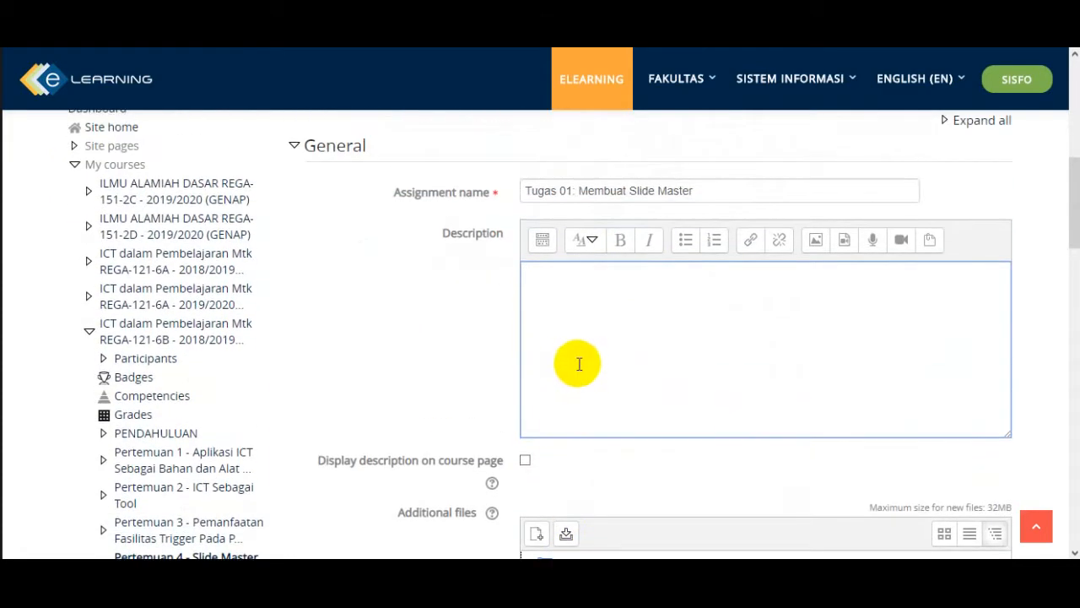
{"action": "type", "text": "B"}
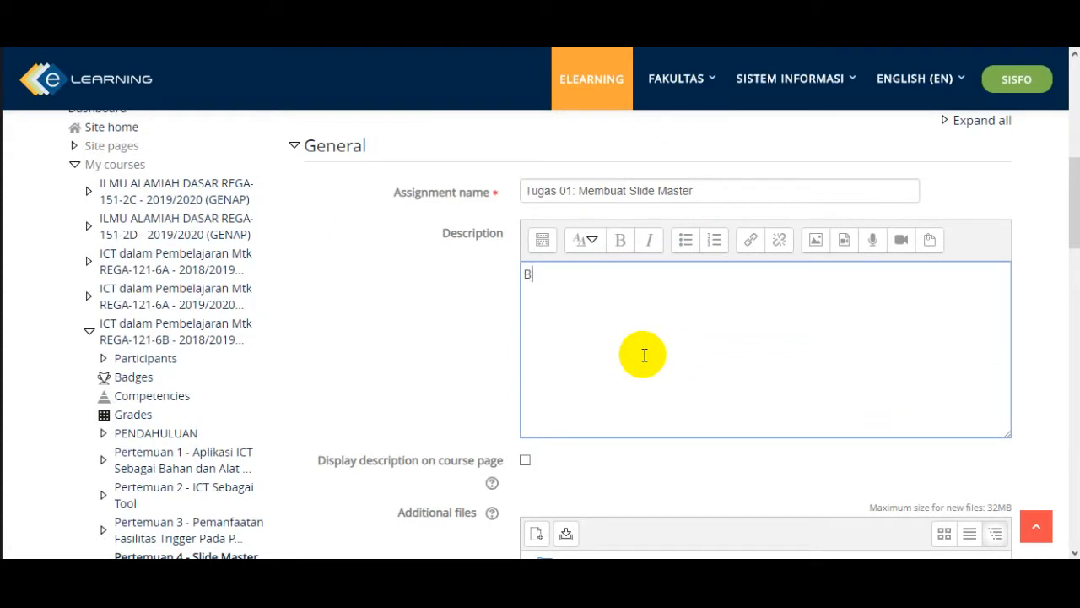
{"action": "type", "text": "uatlah slide mast"}
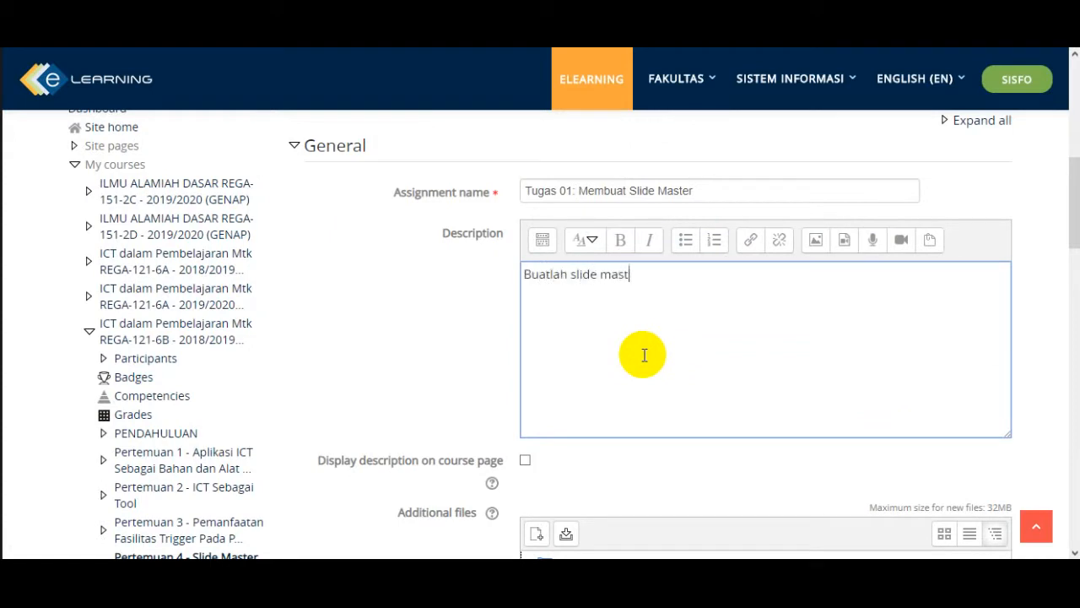
{"action": "type", "text": "er untuk pengenal"}
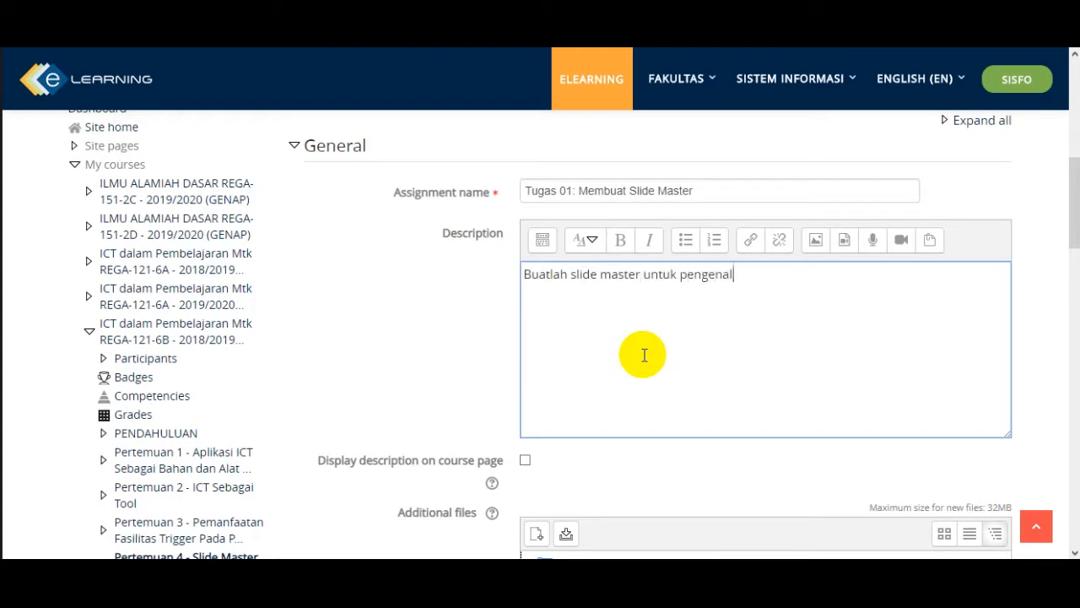
{"action": "type", "text": "an bangun dan ruang di"}
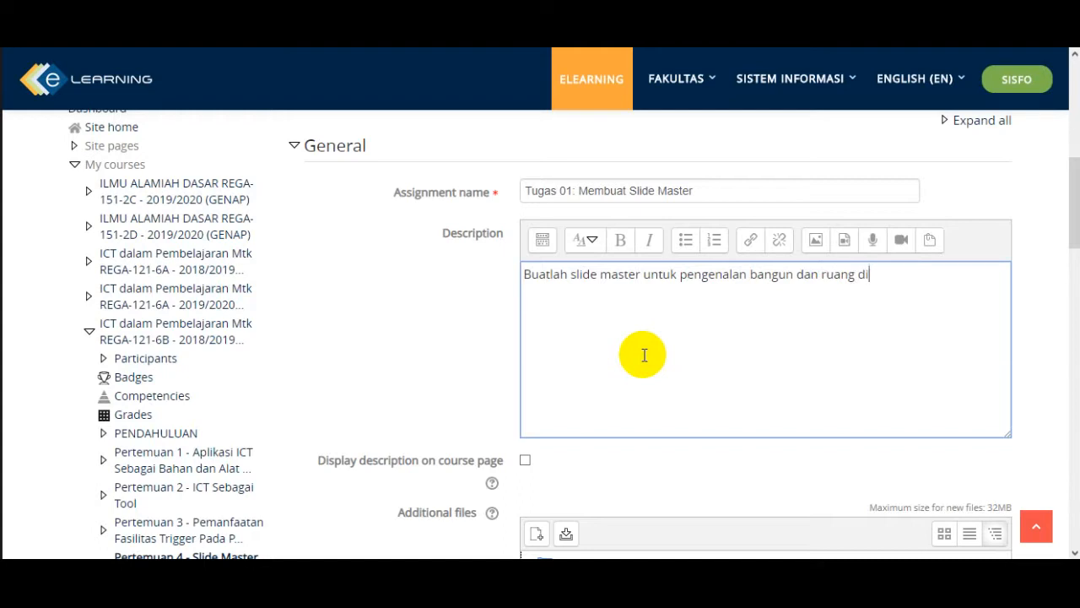
{"action": "type", "text": " pembelajaran mate"}
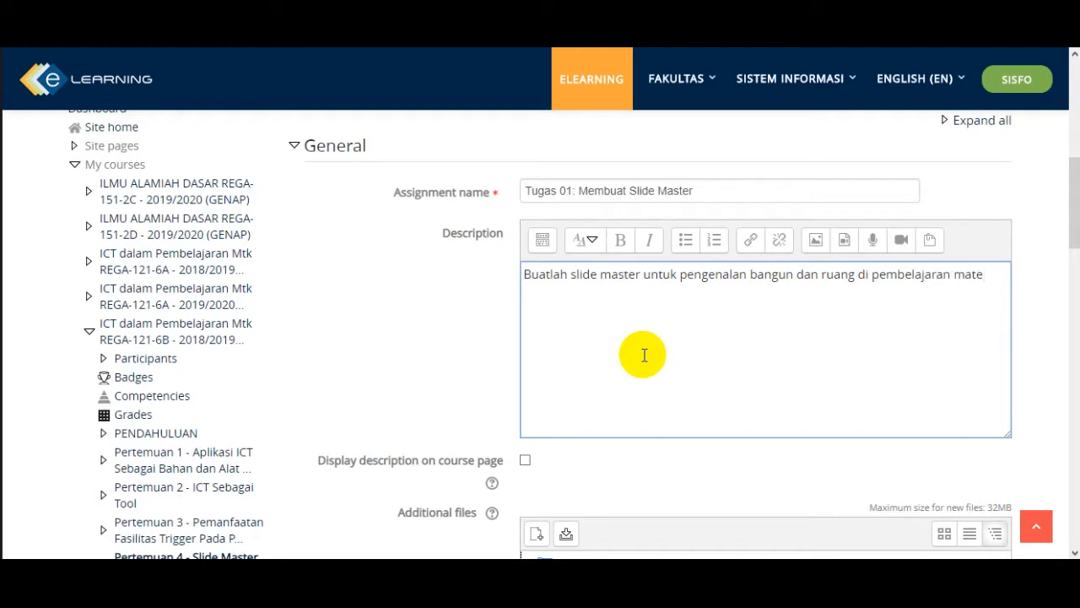
{"action": "type", "text": "matika"}
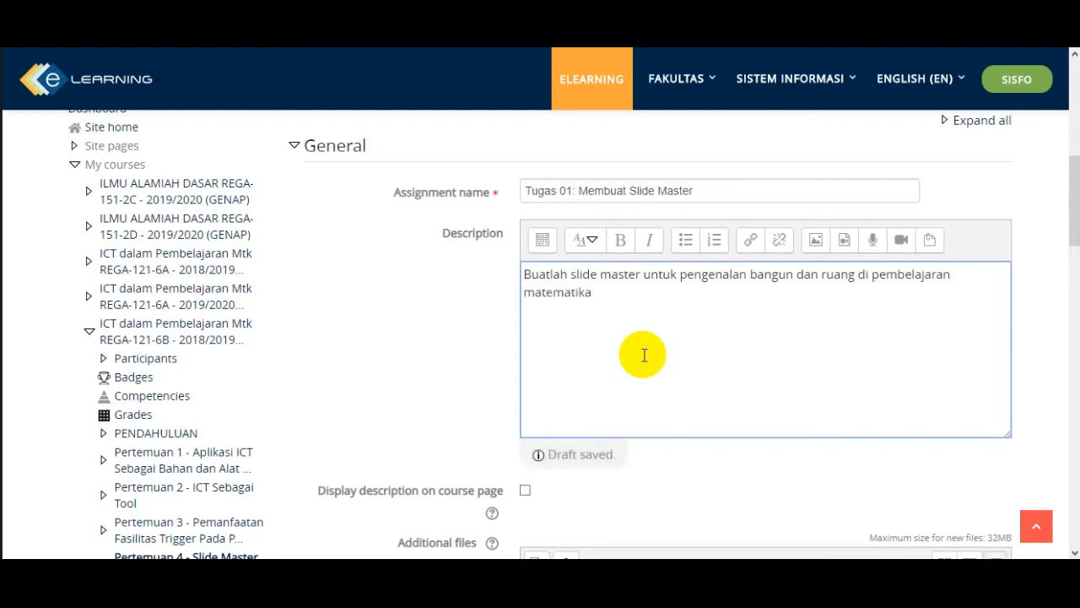
- Insert the word "sederhana" after "slide master" in the description and end the sentence with a period
{"action": "left_click", "coordinate": [642, 274]}
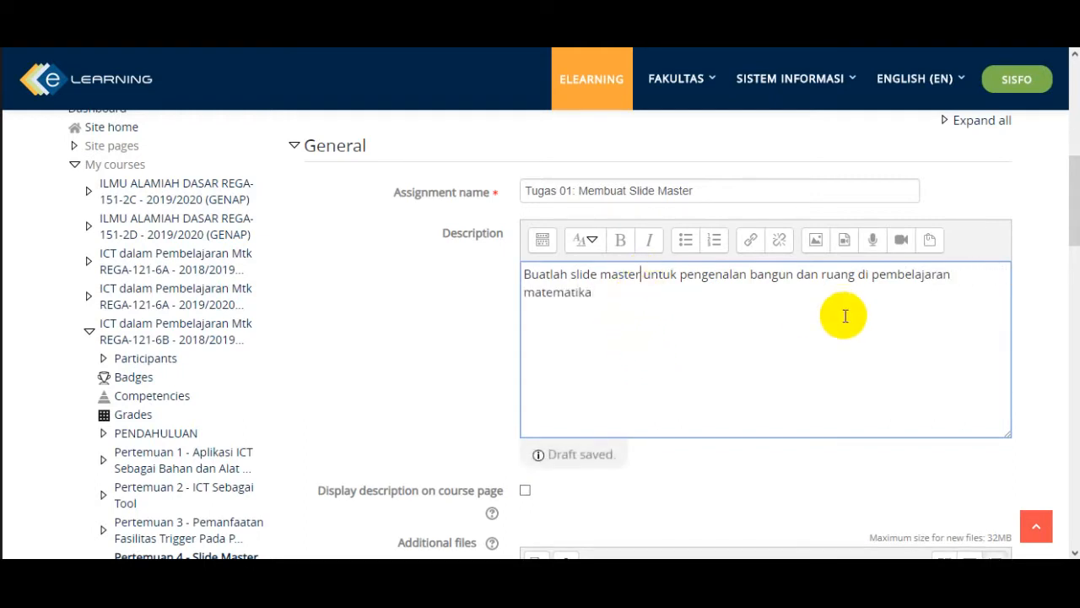
{"action": "type", "text": "sederh"}
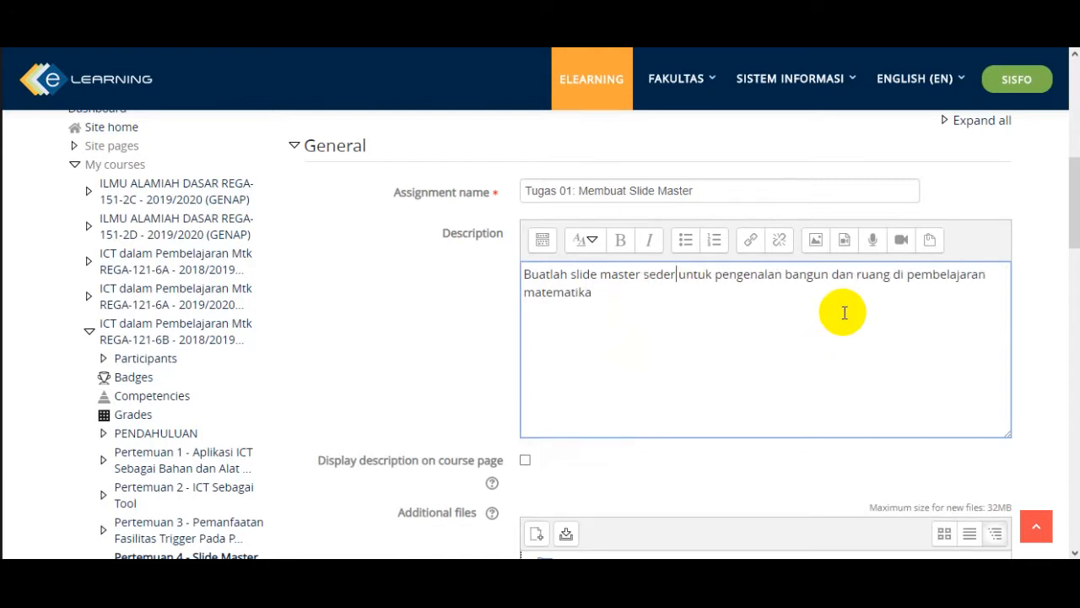
{"action": "type", "text": "an"}
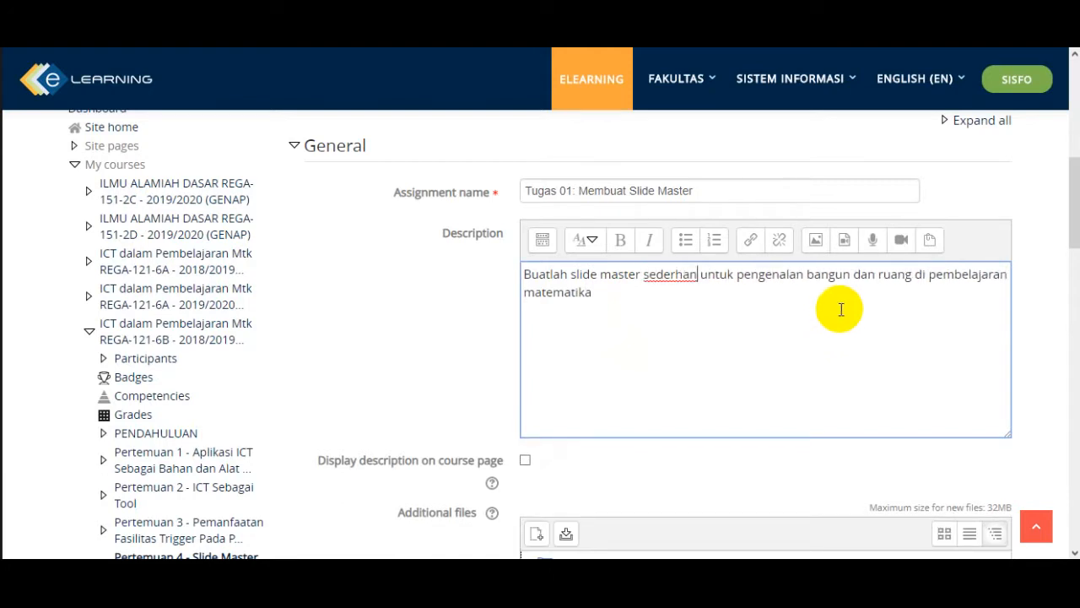
{"action": "left_click", "coordinate": [602, 302]}
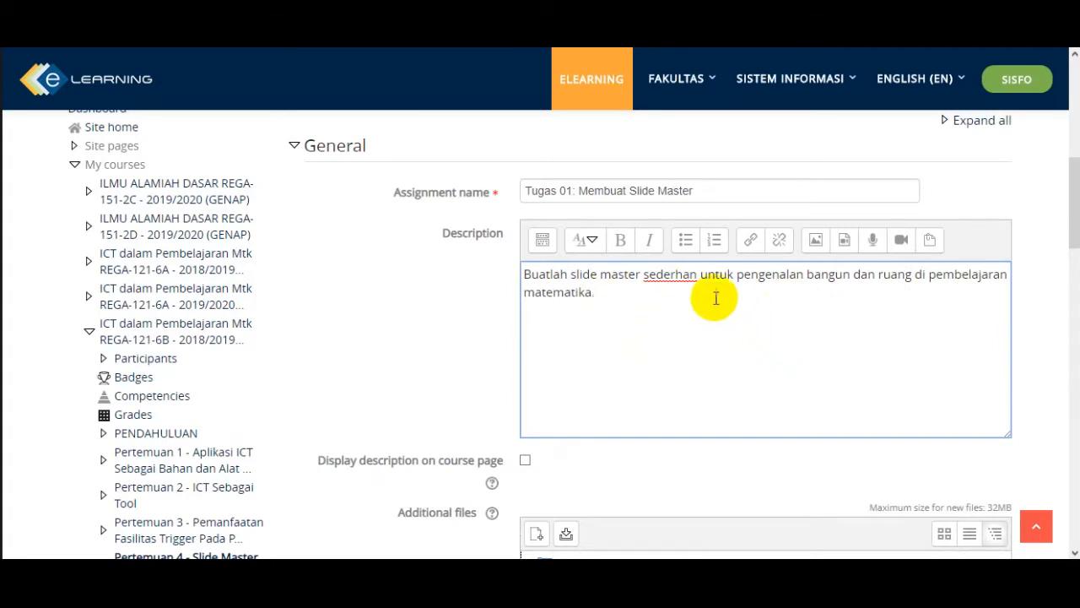
{"action": "left_click", "coordinate": [698, 274]}
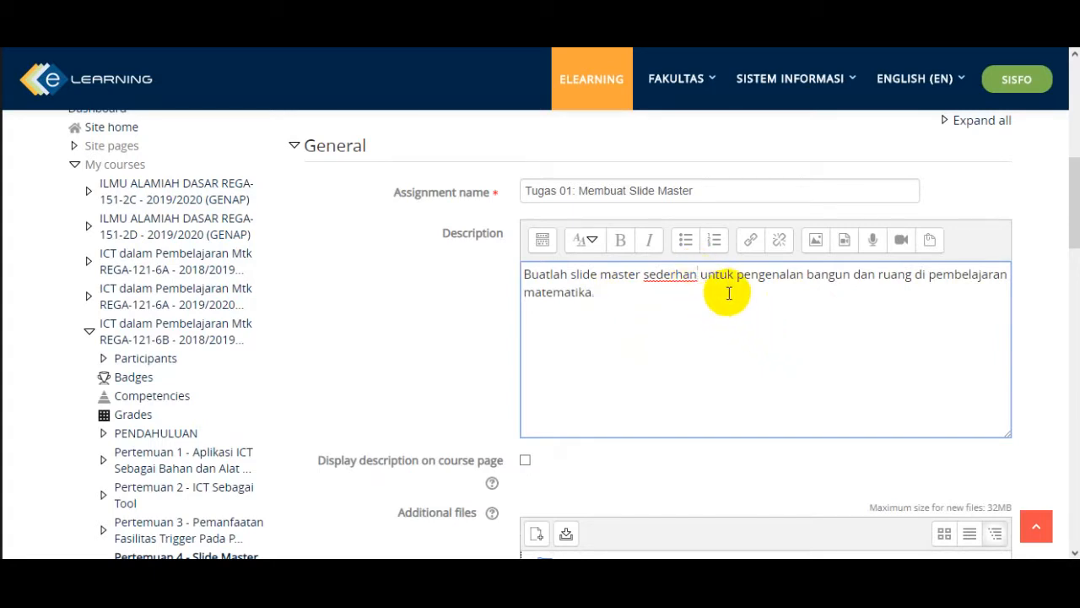
{"action": "type", "text": "a"}
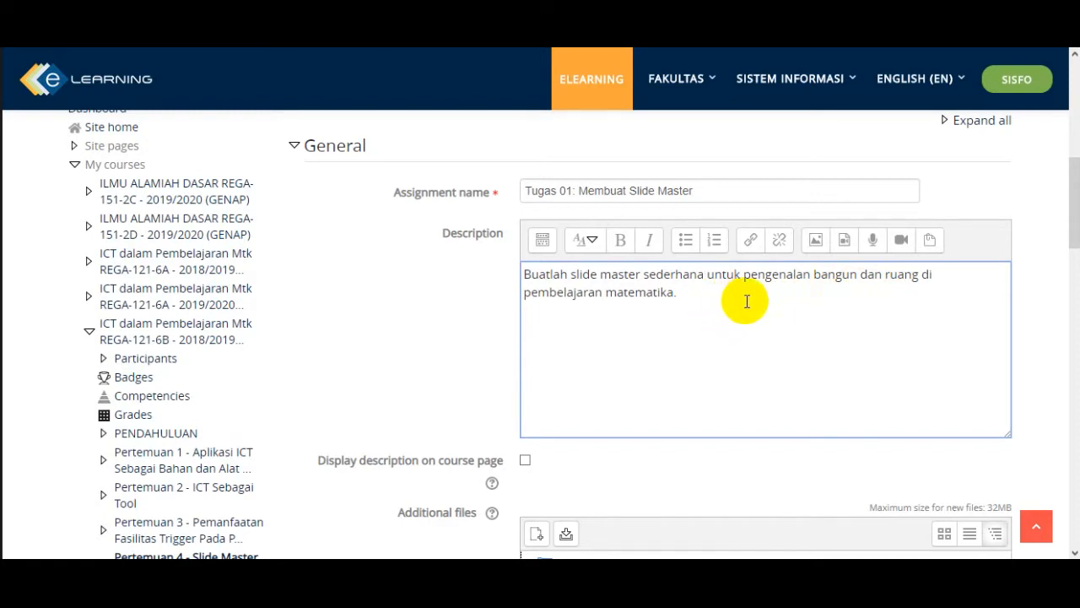
- Enable displaying the assignment description on the course page
{"action": "scroll", "coordinate": [720, 353], "scroll_direction": "down", "scroll_amount": 1}
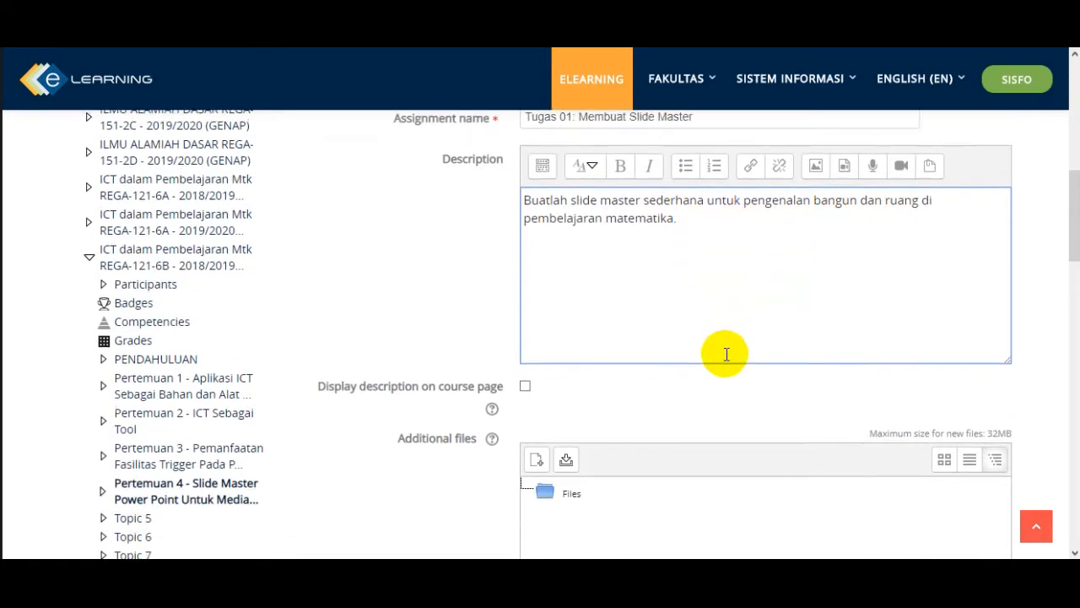
{"action": "left_click", "coordinate": [719, 354]}
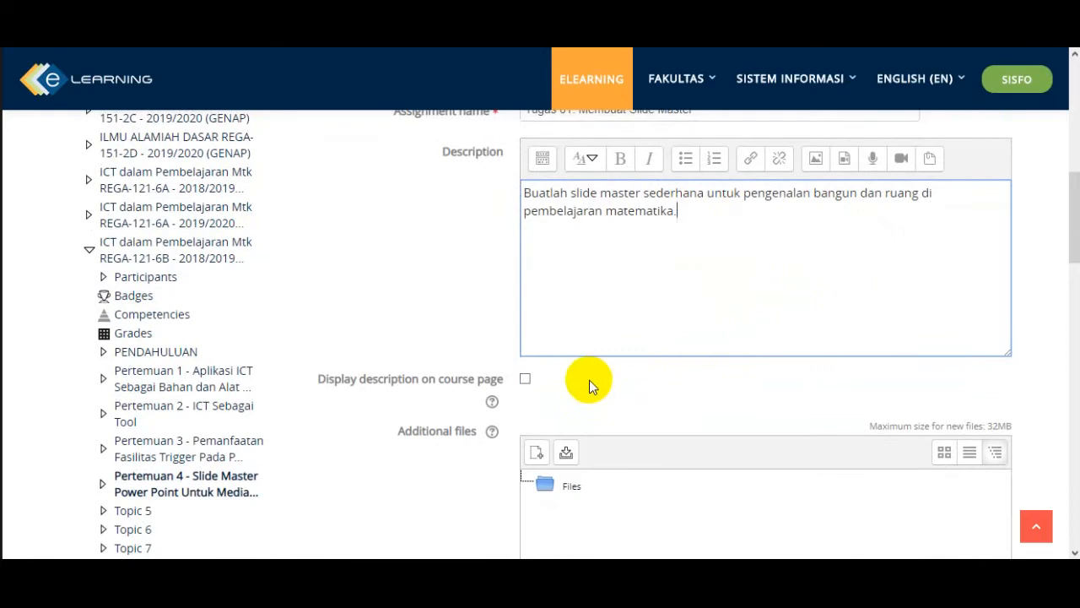
{"action": "left_click", "coordinate": [524, 380]}
{"action": "scroll", "coordinate": [657, 371], "scroll_direction": "down", "scroll_amount": 1}
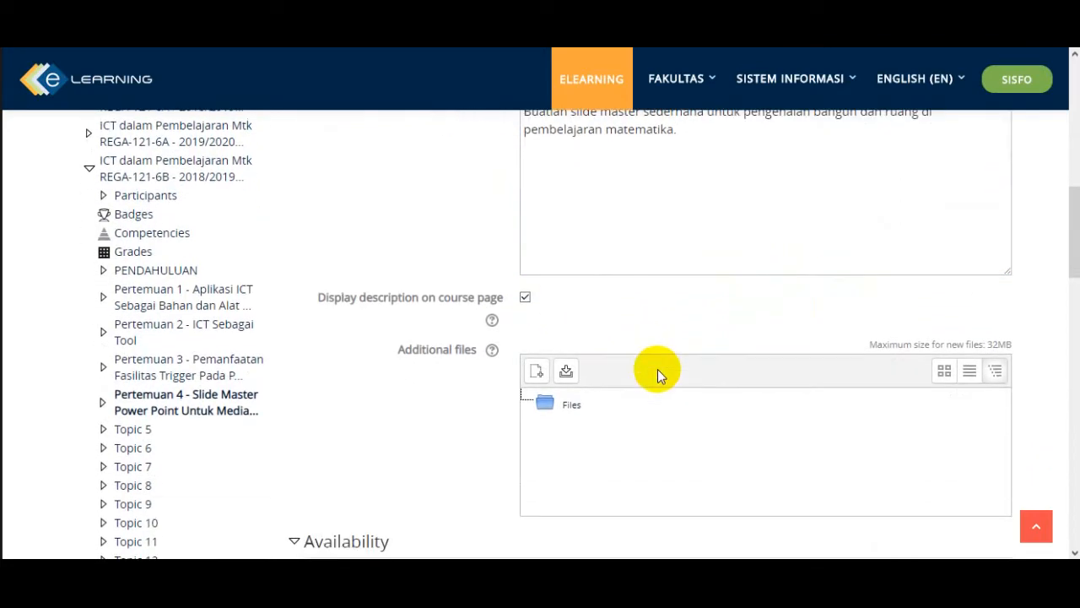
{"action": "scroll", "coordinate": [657, 368], "scroll_direction": "down", "scroll_amount": 1}
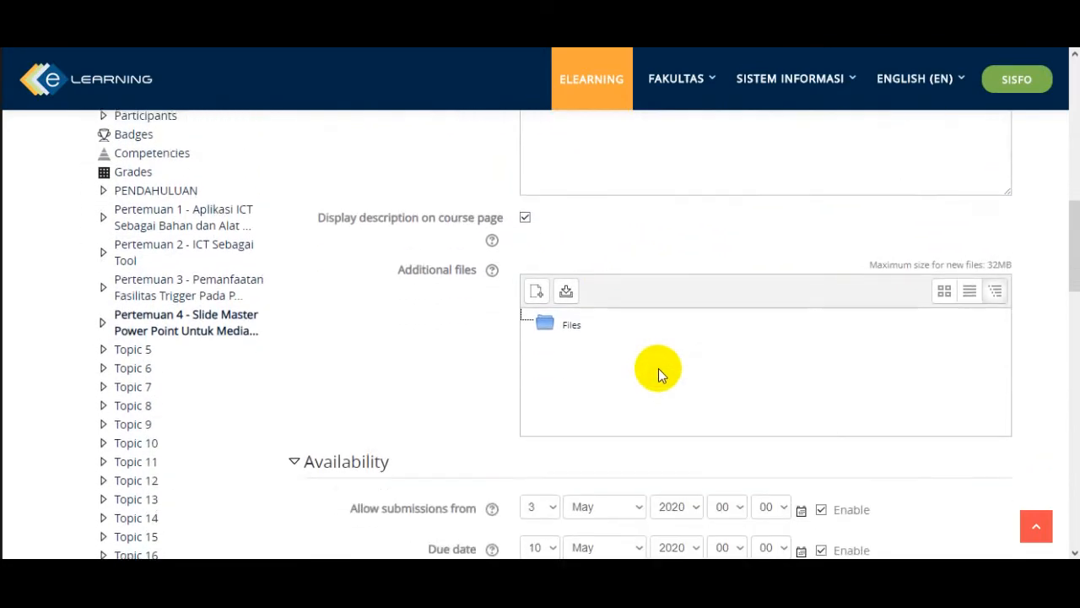
{"action": "scroll", "coordinate": [658, 368], "scroll_direction": "up", "scroll_amount": 3}
{"action": "scroll", "coordinate": [658, 368], "scroll_direction": "down", "scroll_amount": 1}
{"action": "scroll", "coordinate": [658, 367], "scroll_direction": "down", "scroll_amount": 1}
{"action": "scroll", "coordinate": [659, 368], "scroll_direction": "up", "scroll_amount": 1}
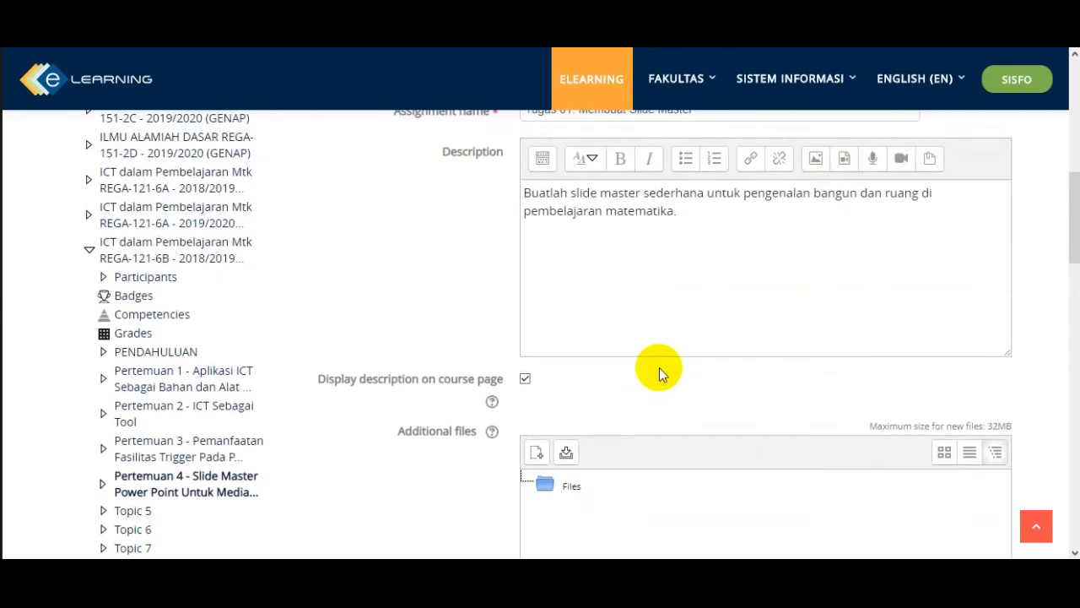
{"action": "scroll", "coordinate": [638, 244], "scroll_direction": "up", "scroll_amount": 1}
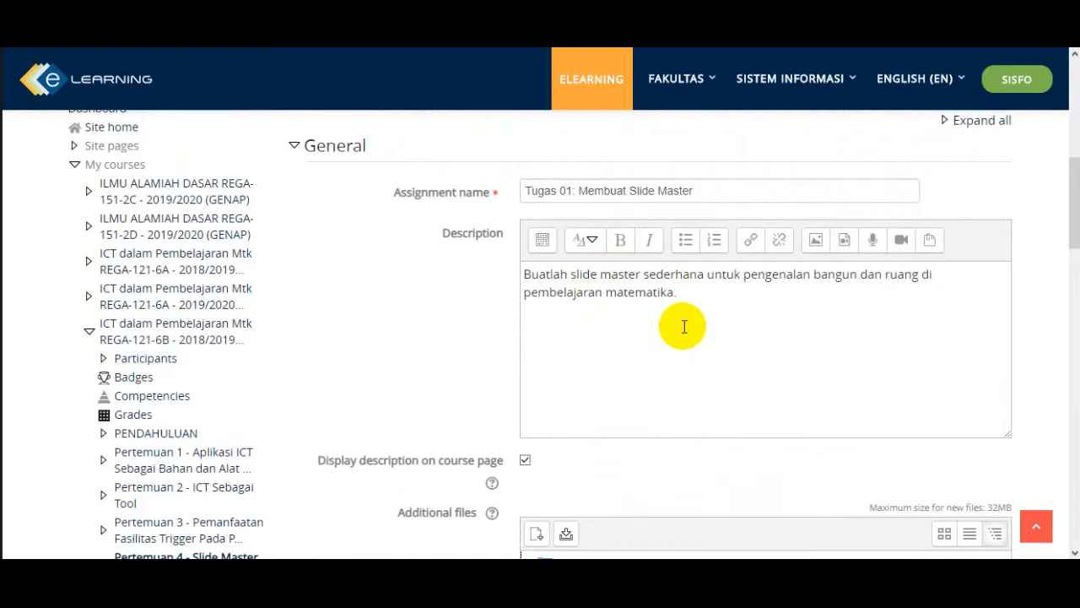
- Enable the assignment's cut-off date and set it to 10 May 2020
{"action": "scroll", "coordinate": [684, 326], "scroll_direction": "down", "scroll_amount": 1}
{"action": "scroll", "coordinate": [684, 325], "scroll_direction": "down", "scroll_amount": 2}
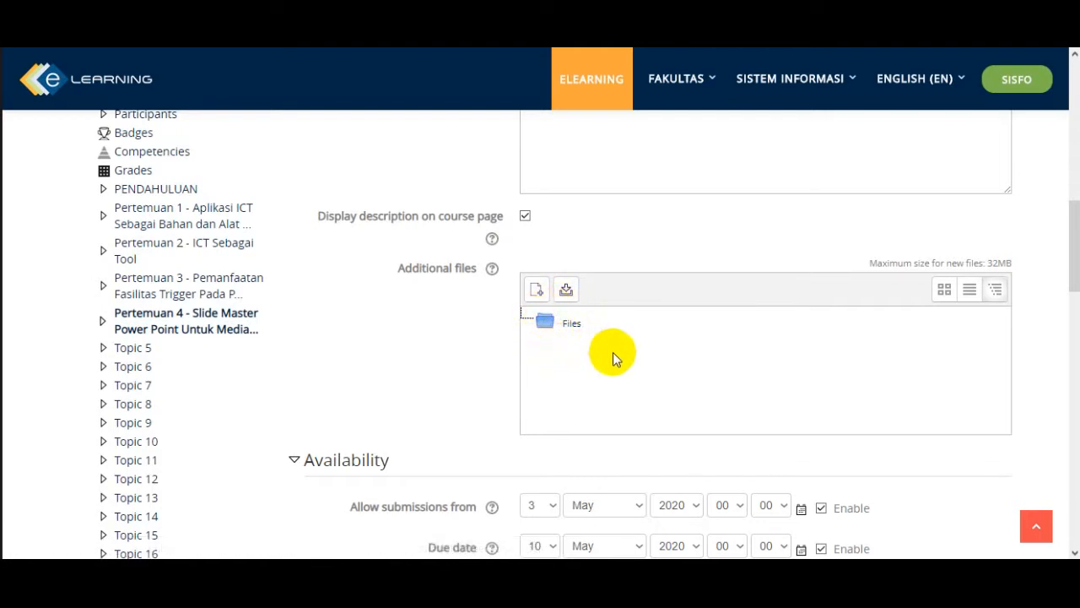
{"action": "scroll", "coordinate": [604, 355], "scroll_direction": "down", "scroll_amount": 2}
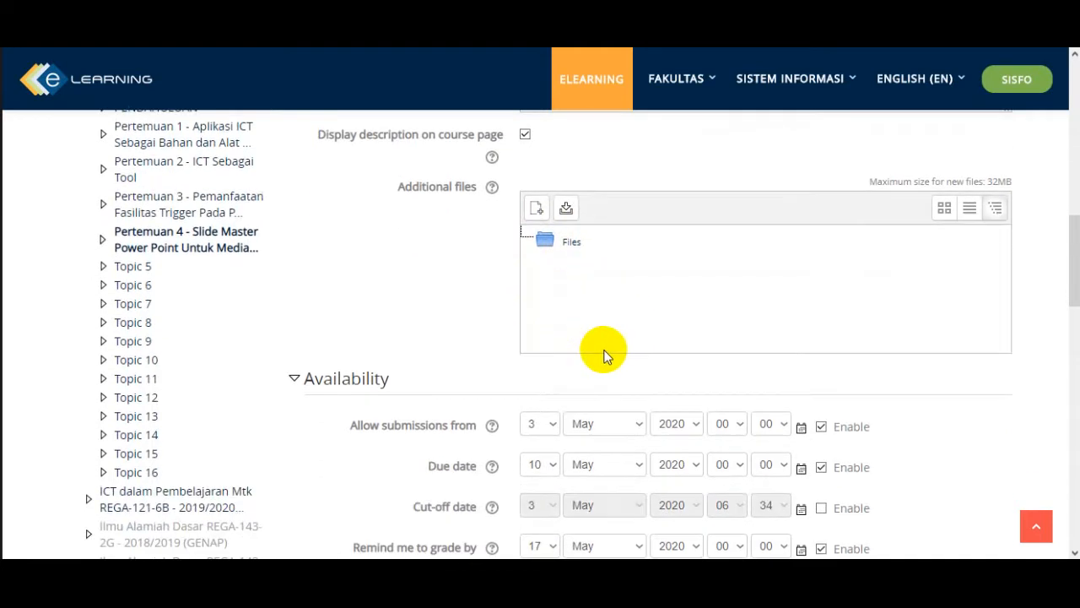
{"action": "scroll", "coordinate": [545, 332], "scroll_direction": "down", "scroll_amount": 4}
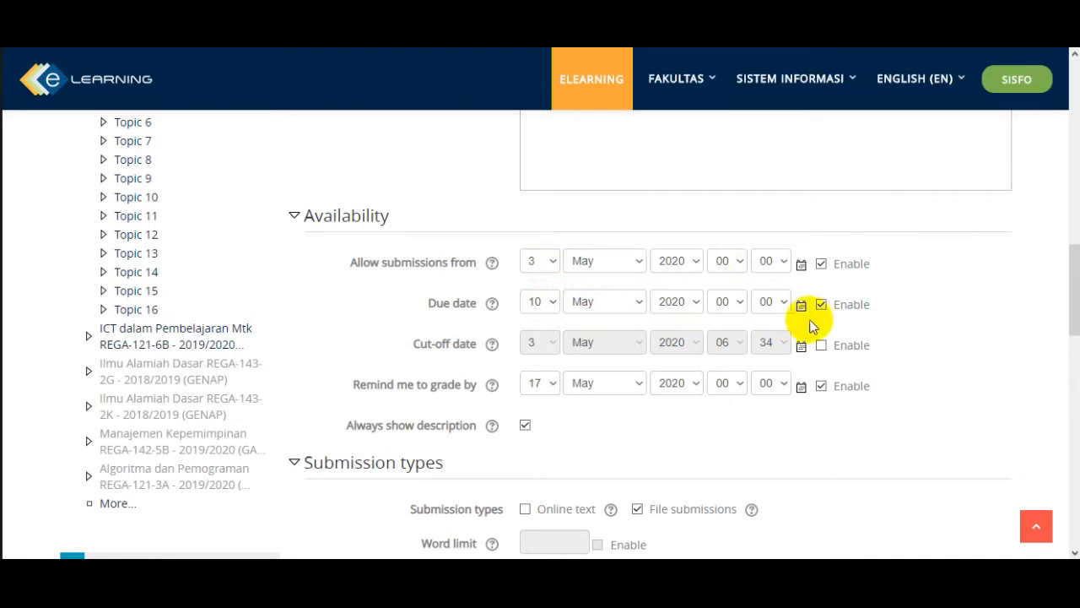
{"action": "left_click", "coordinate": [821, 265]}
{"action": "left_click", "coordinate": [821, 265]}
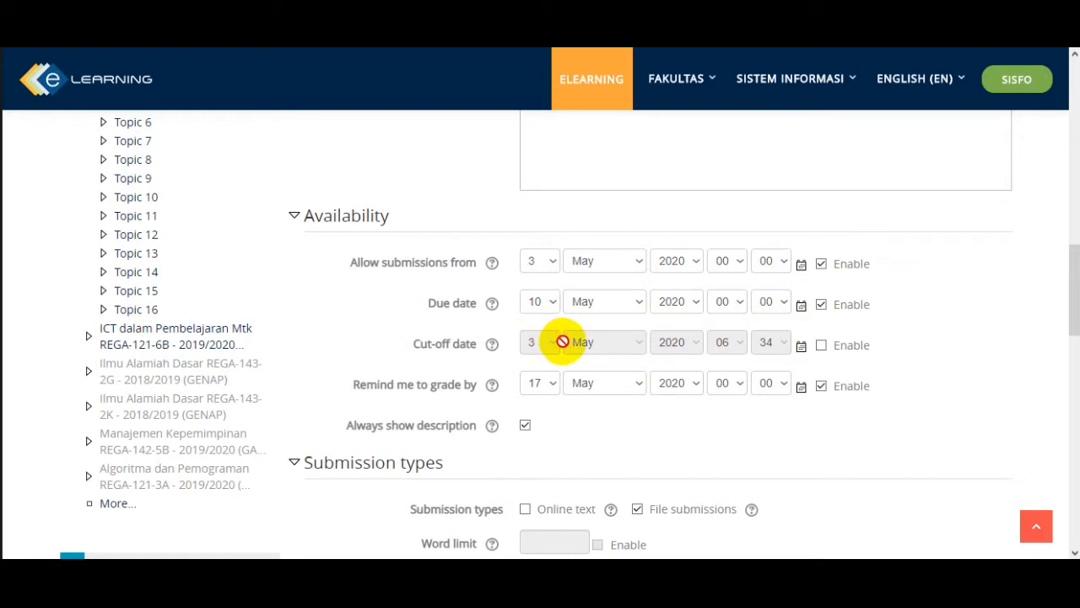
{"action": "left_click", "coordinate": [821, 346]}
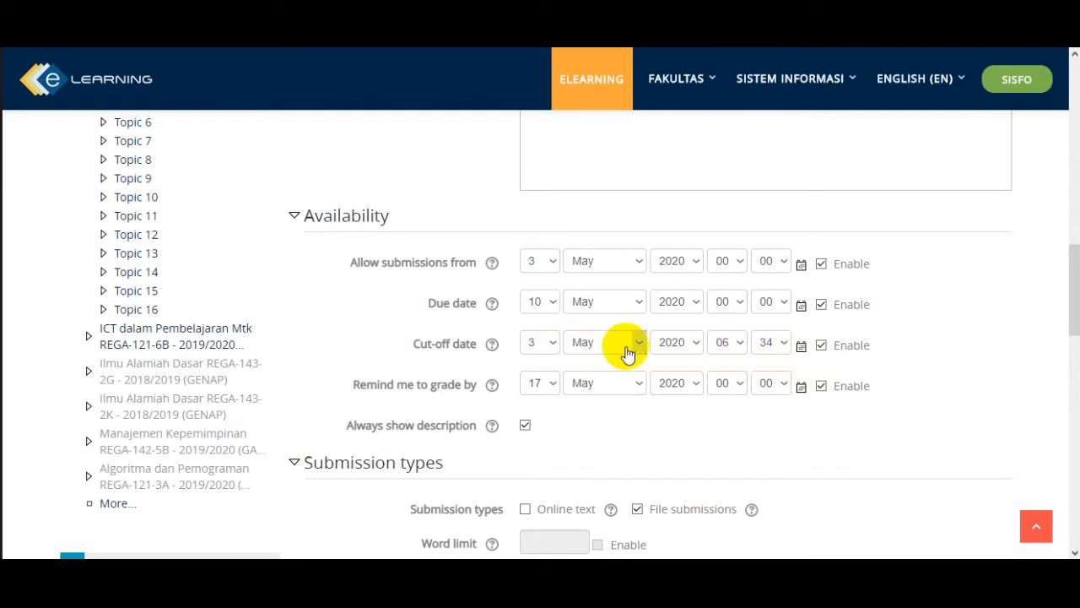
{"action": "left_click", "coordinate": [552, 346]}
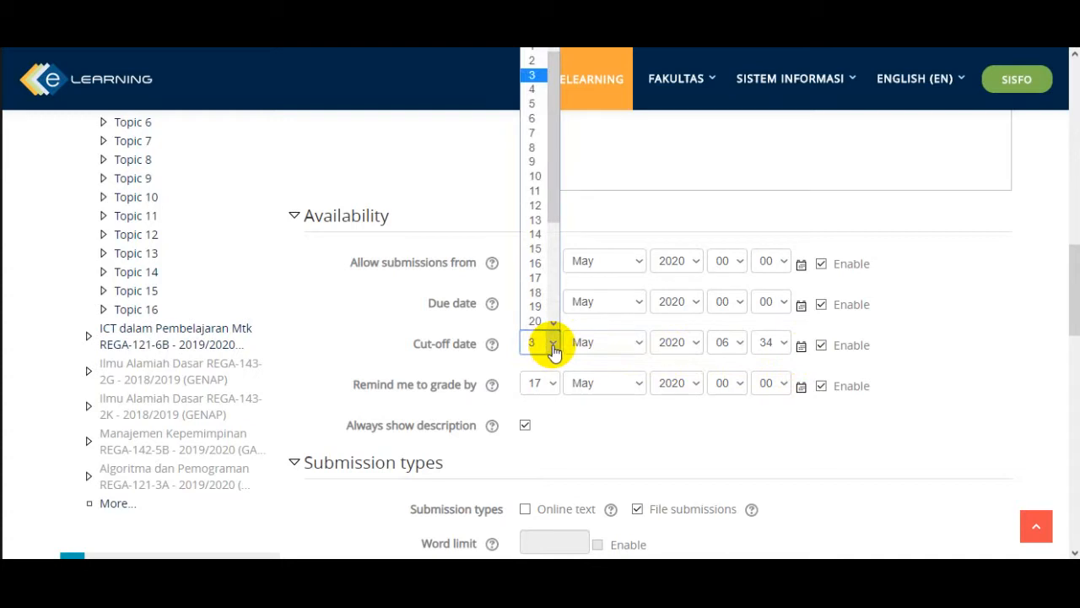
{"action": "left_click", "coordinate": [535, 178]}
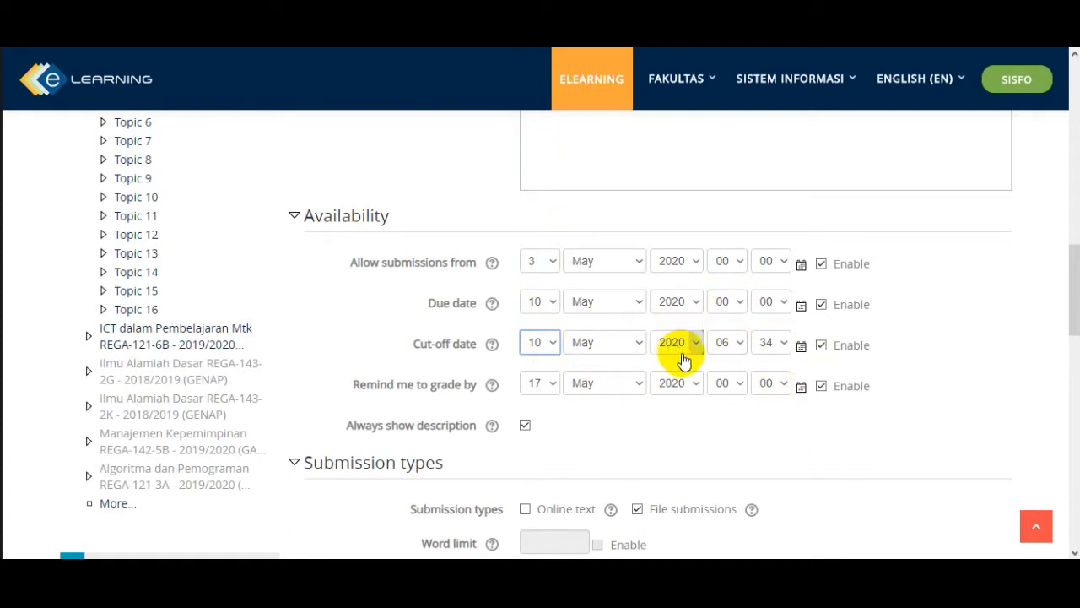
- Set the cut-off time to 00:01
{"action": "left_click", "coordinate": [739, 351]}
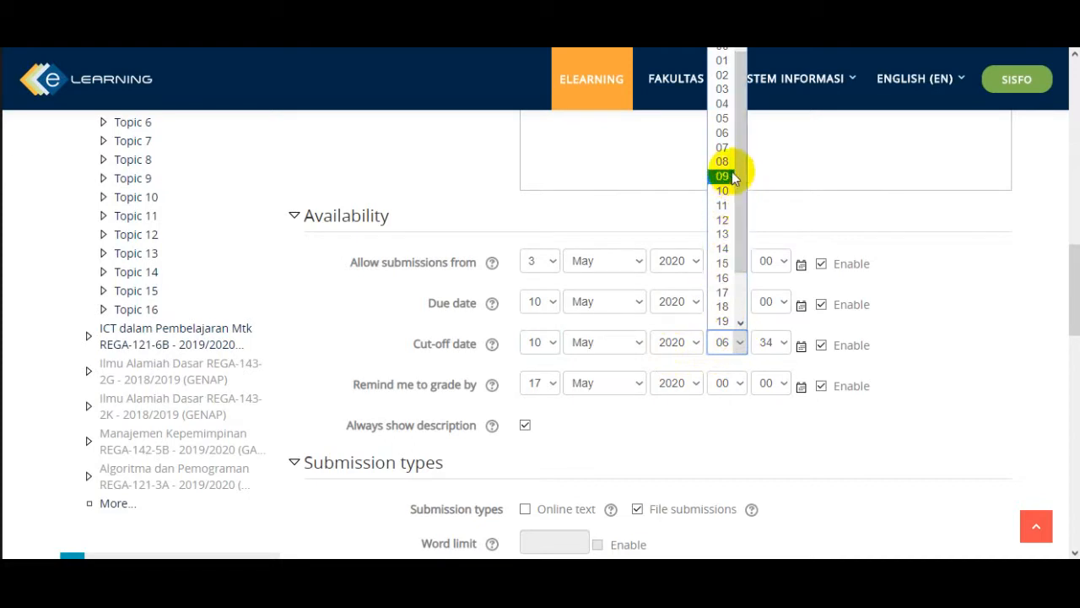
{"action": "left_click", "coordinate": [727, 51]}
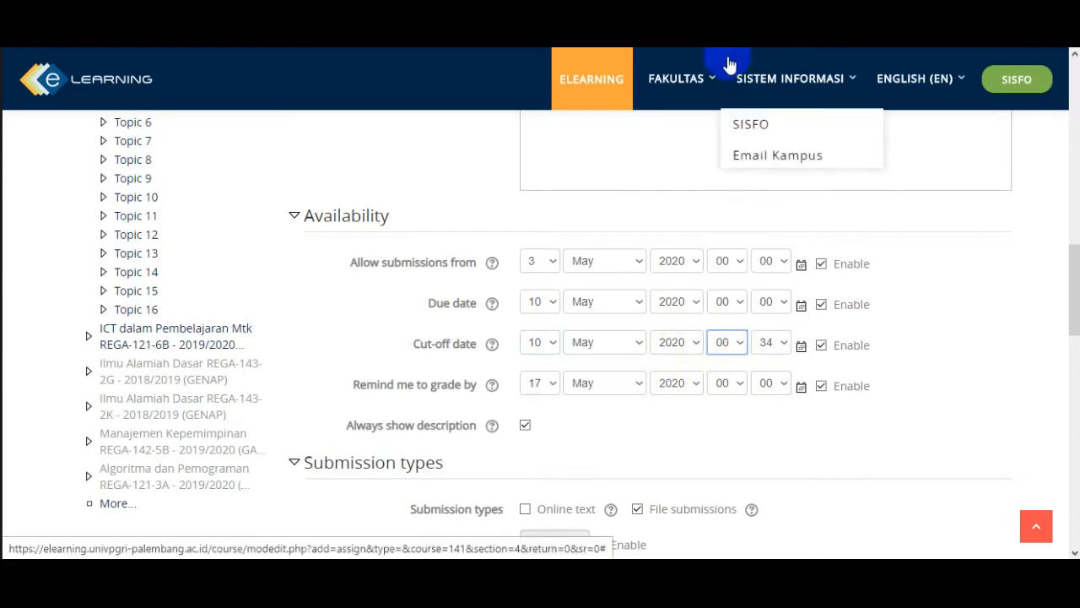
{"action": "left_click", "coordinate": [785, 344]}
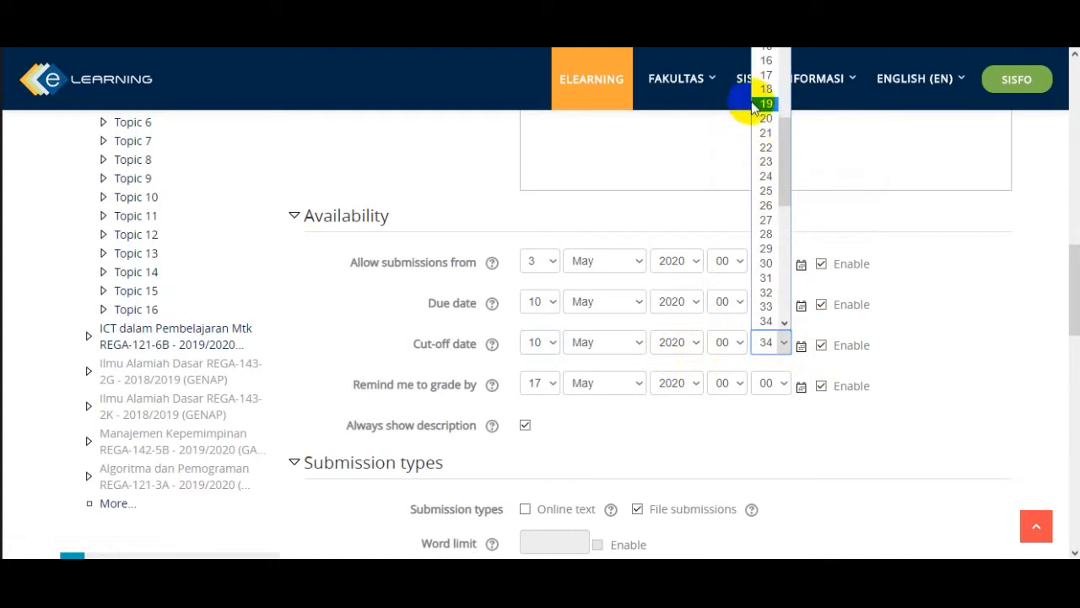
{"action": "left_click_drag", "start_coordinate": [787, 142], "coordinate": [771, 53]}
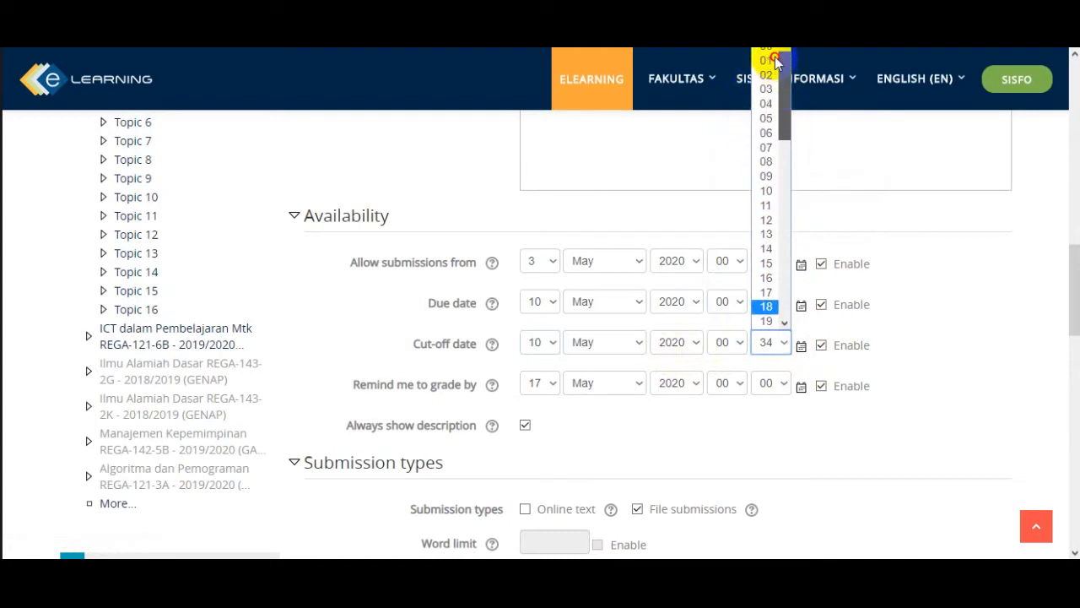
{"action": "left_click", "coordinate": [768, 61]}
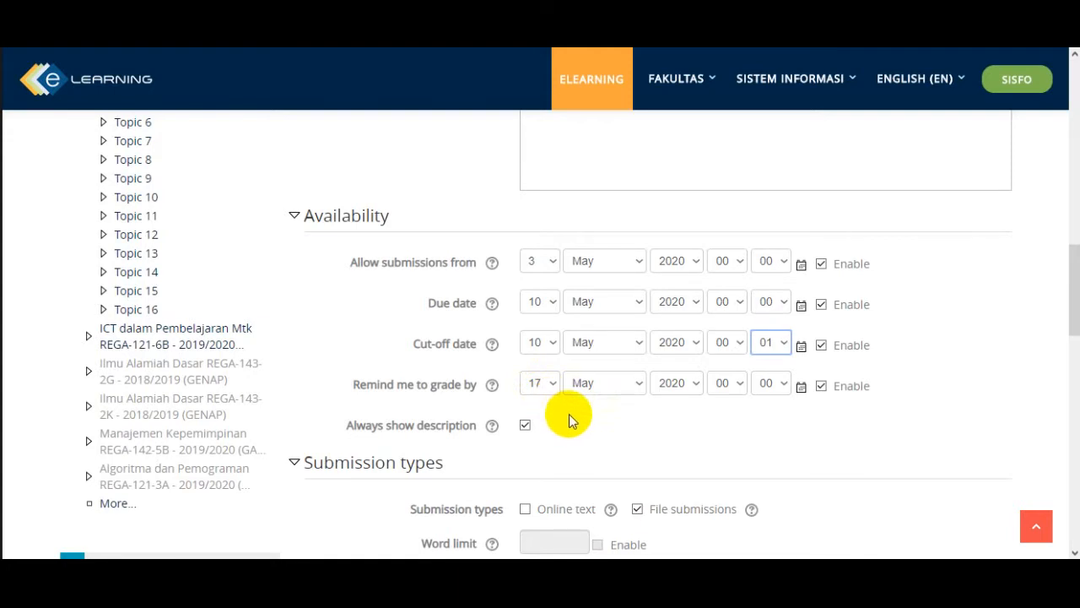
- Review the assignment's name, description, availability dates and submission type settings
{"action": "scroll", "coordinate": [566, 409], "scroll_direction": "down", "scroll_amount": 3}
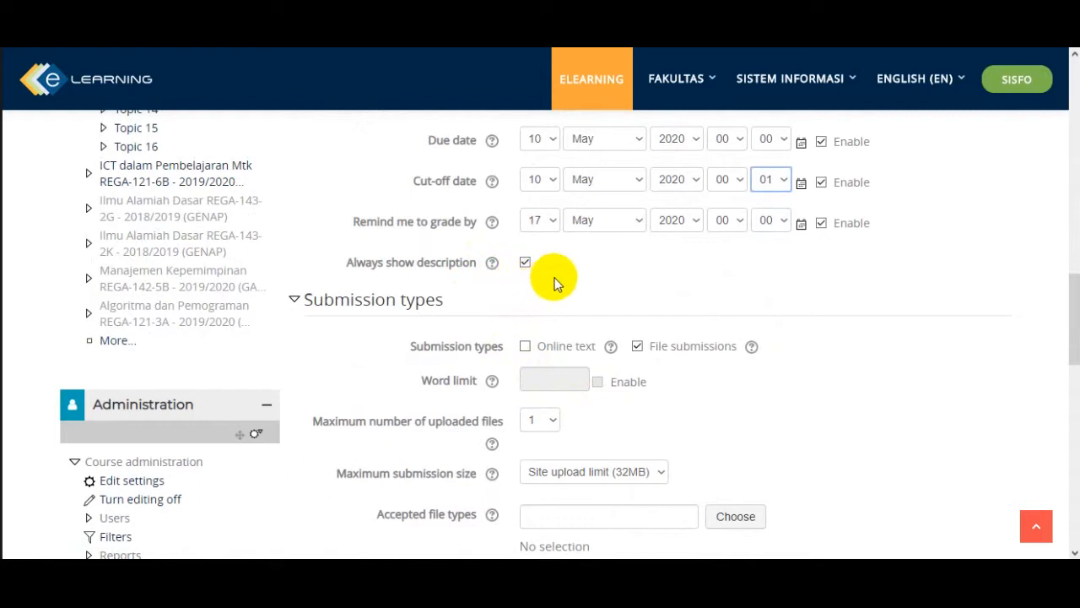
{"action": "scroll", "coordinate": [568, 278], "scroll_direction": "up", "scroll_amount": 2}
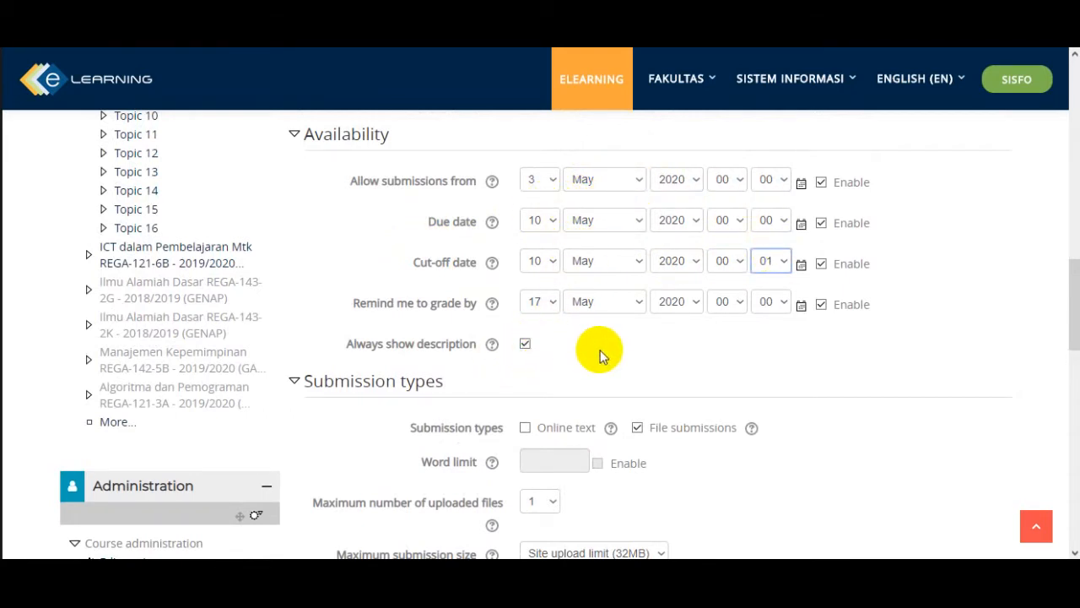
{"action": "scroll", "coordinate": [601, 353], "scroll_direction": "down", "scroll_amount": 1}
{"action": "scroll", "coordinate": [513, 326], "scroll_direction": "down", "scroll_amount": 1}
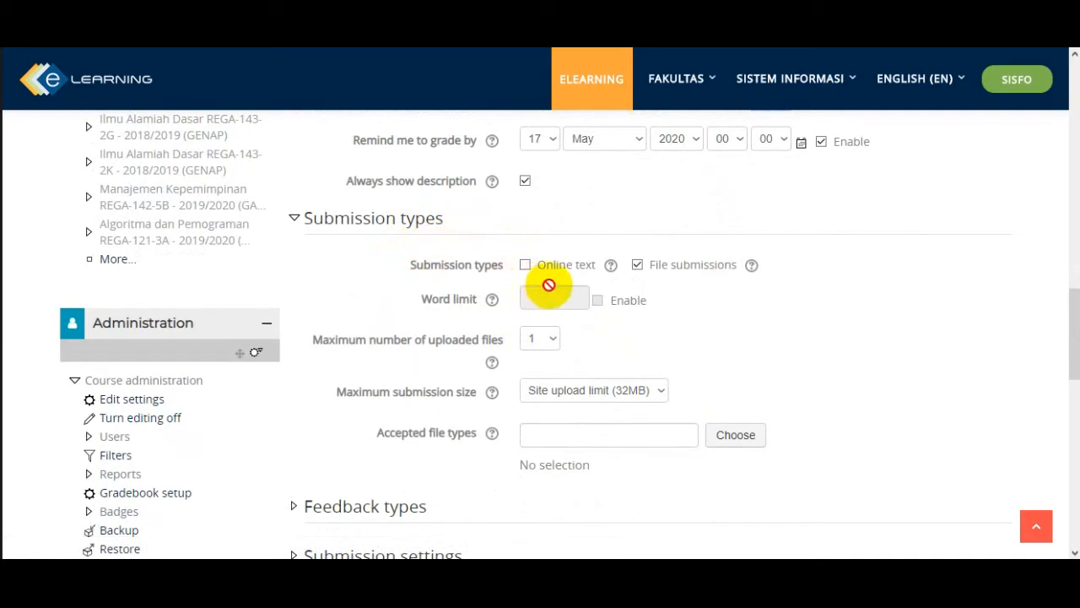
{"action": "scroll", "coordinate": [697, 278], "scroll_direction": "up", "scroll_amount": 8}
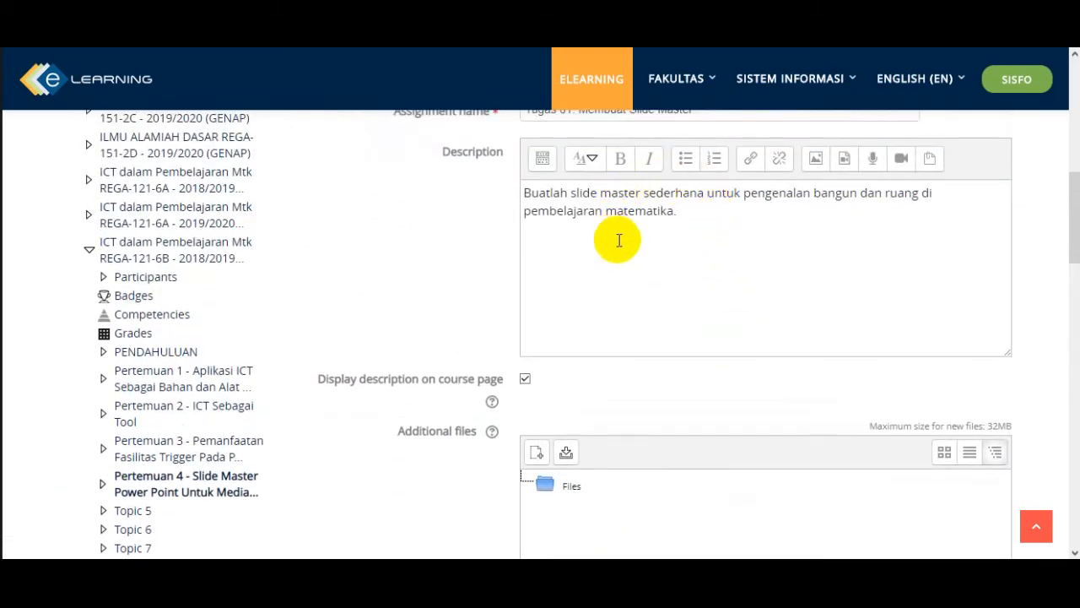
{"action": "scroll", "coordinate": [619, 237], "scroll_direction": "up", "scroll_amount": 3}
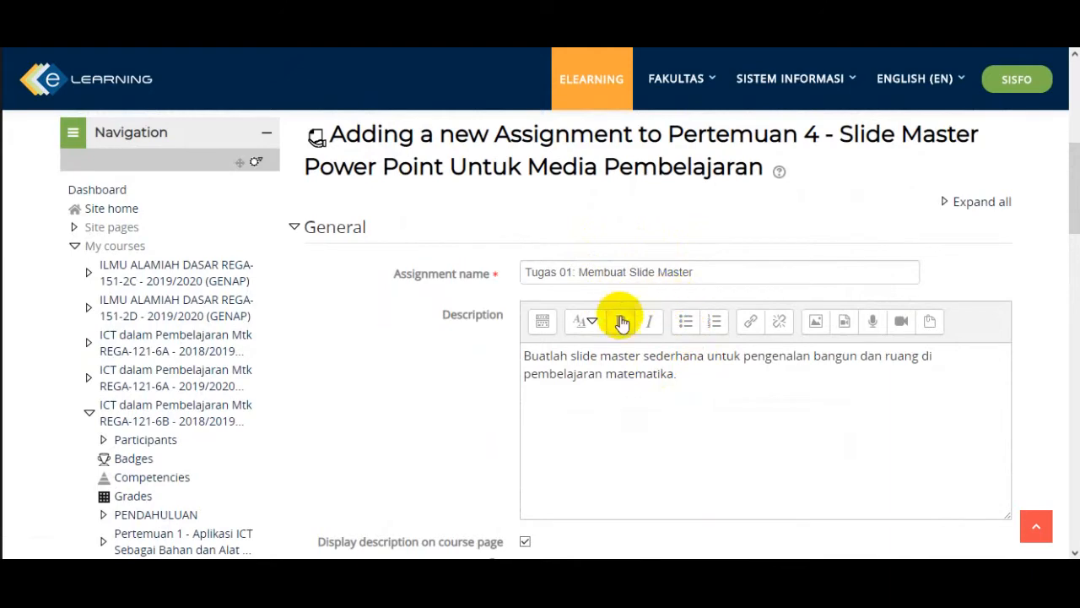
{"action": "scroll", "coordinate": [622, 338], "scroll_direction": "down", "scroll_amount": 10}
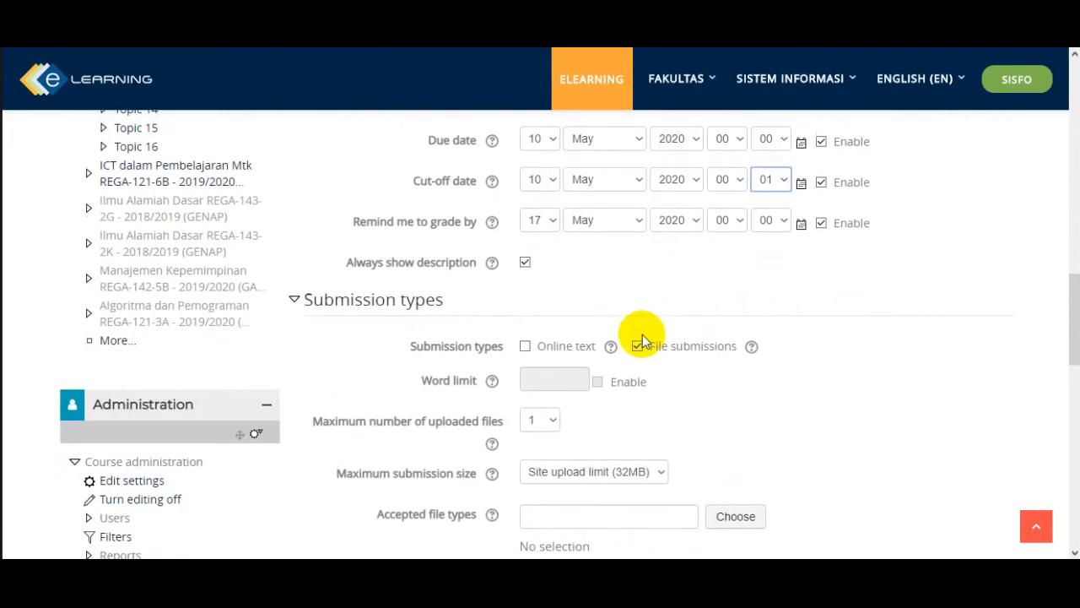
- Enable online text as a submission type alongside file submissions
{"action": "scroll", "coordinate": [642, 338], "scroll_direction": "down", "scroll_amount": 3}
{"action": "scroll", "coordinate": [650, 316], "scroll_direction": "up", "scroll_amount": 1}
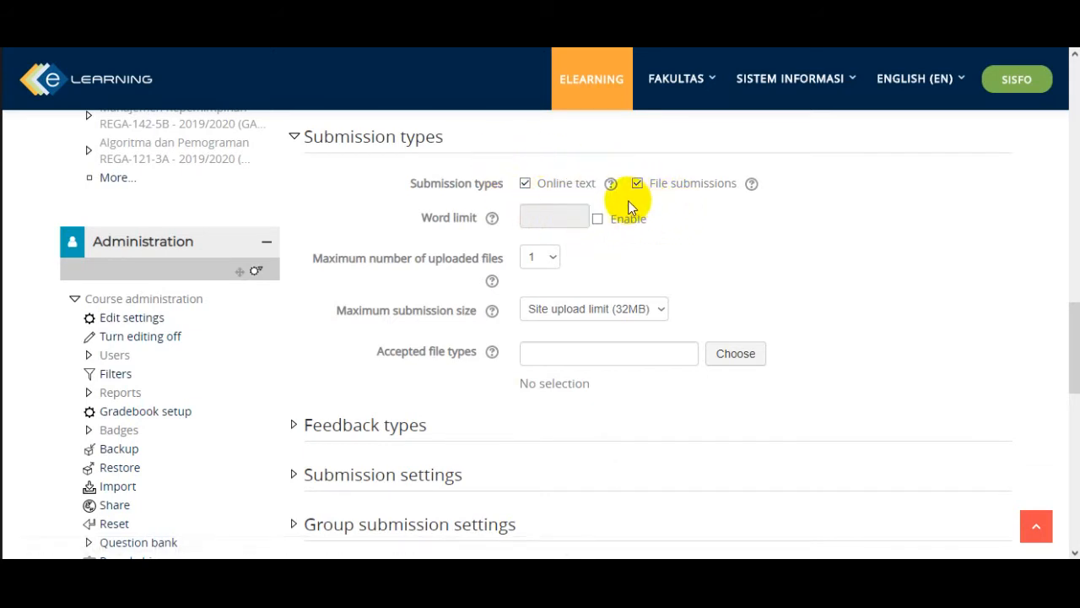
{"action": "left_click", "coordinate": [525, 183]}
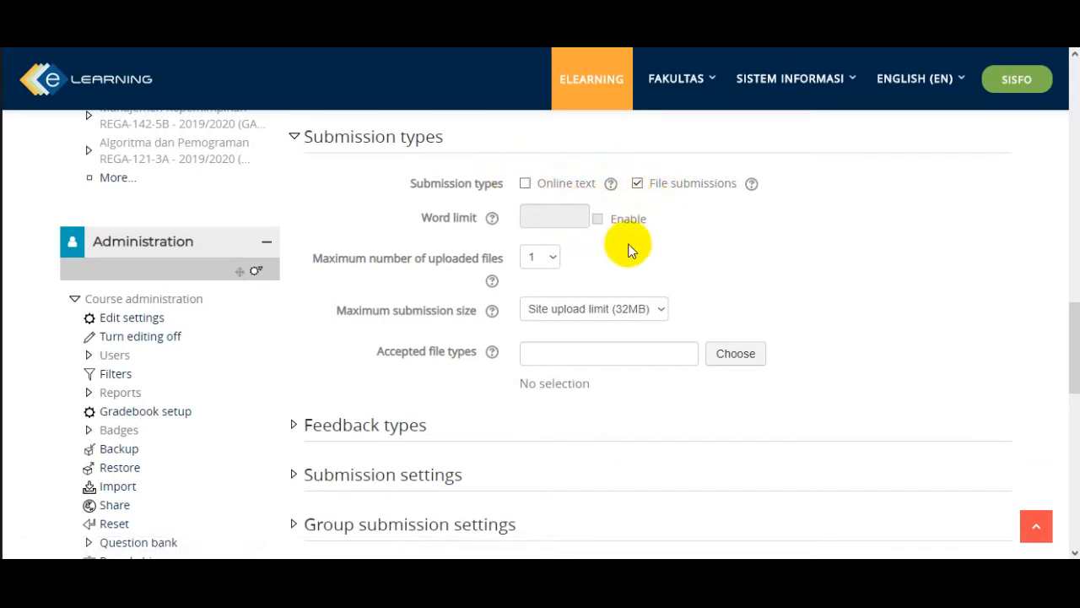
{"action": "left_click", "coordinate": [524, 183]}
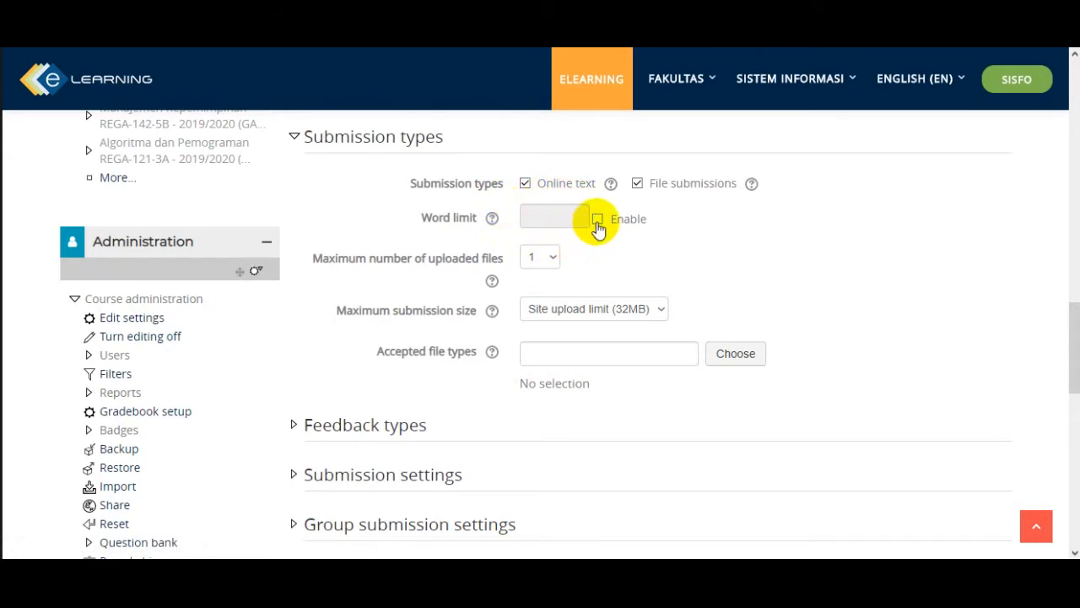
{"action": "left_click", "coordinate": [597, 221]}
{"action": "left_click", "coordinate": [553, 217]}
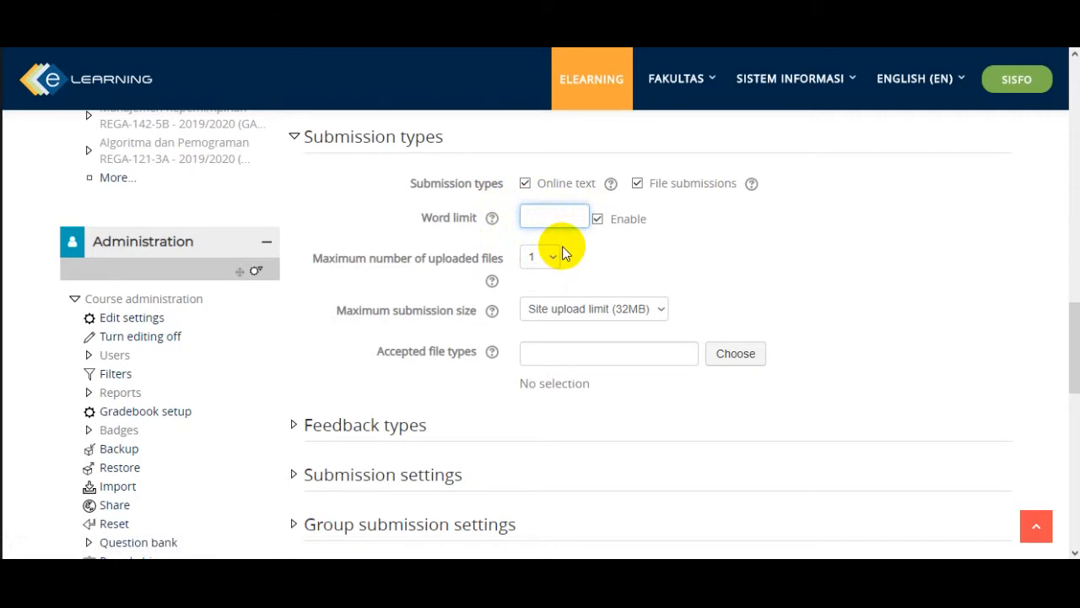
{"action": "left_click", "coordinate": [597, 219]}
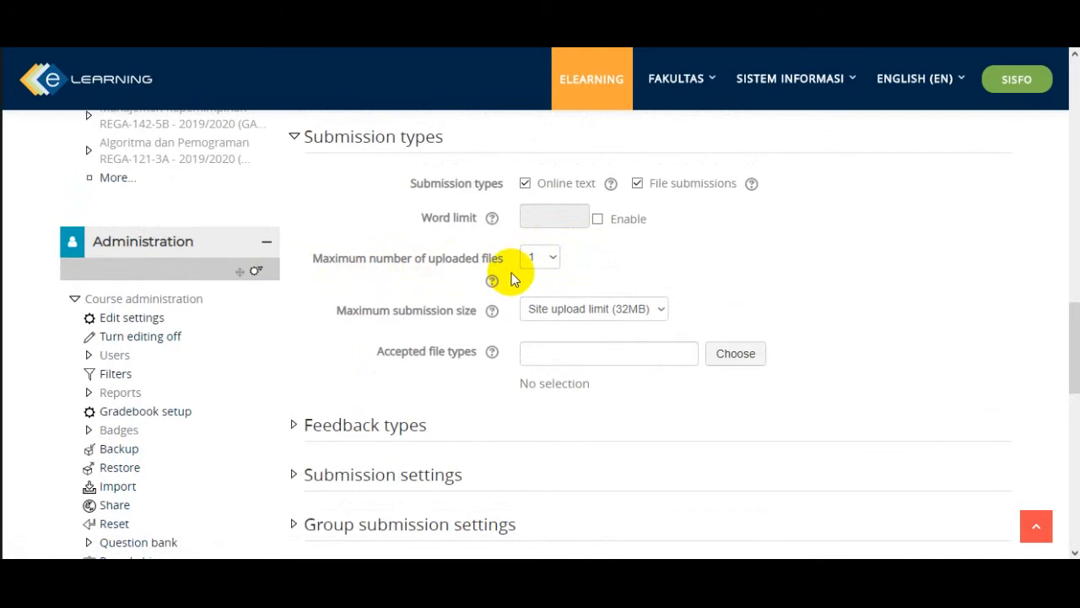
{"action": "left_click", "coordinate": [552, 257]}
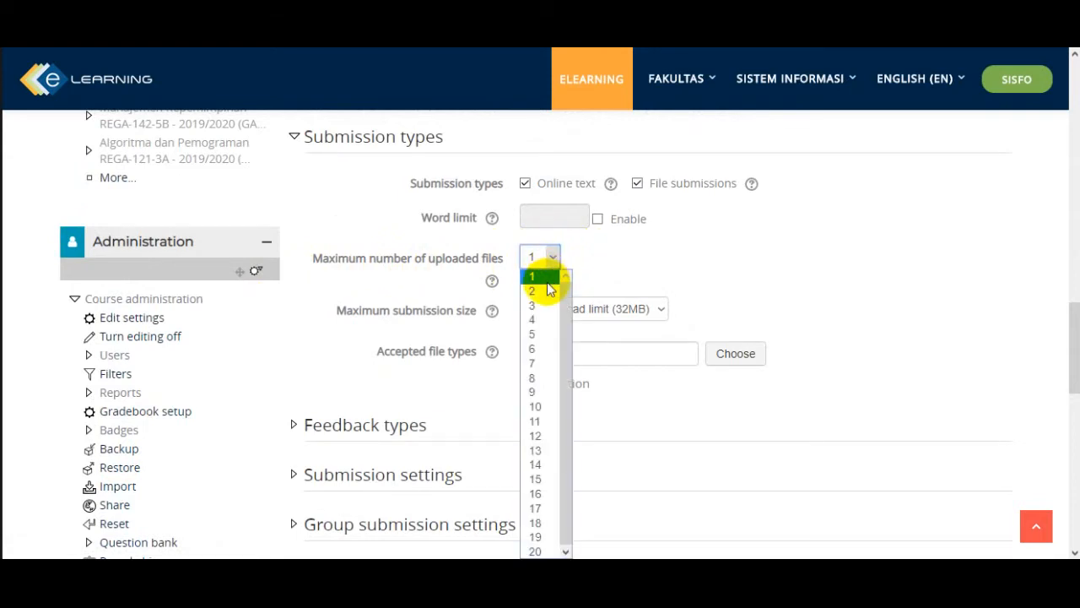
{"action": "left_click", "coordinate": [542, 292]}
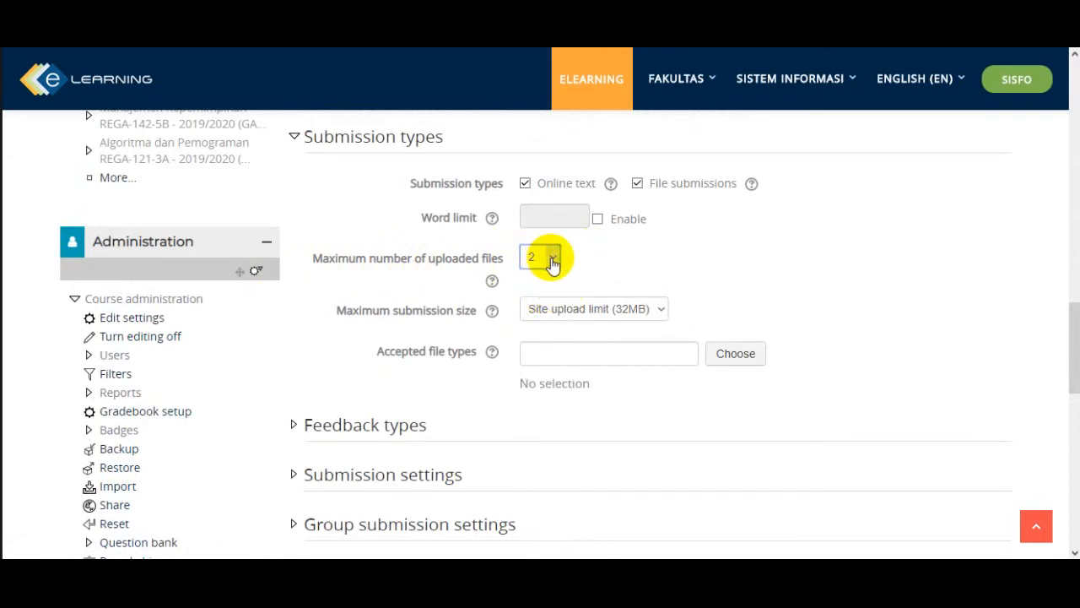
{"action": "left_click", "coordinate": [551, 257]}
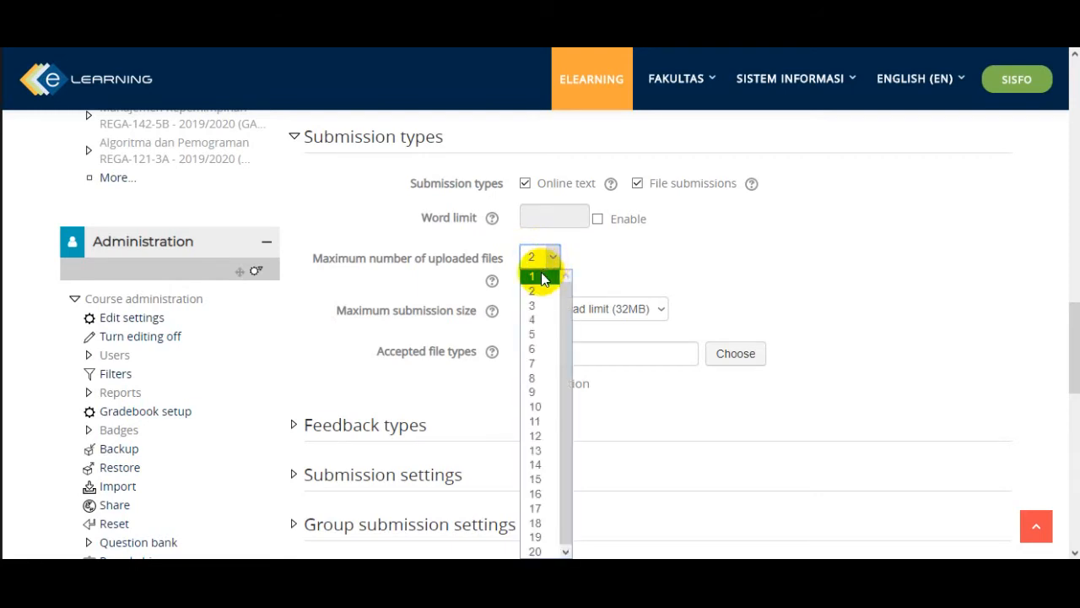
{"action": "left_click", "coordinate": [541, 274]}
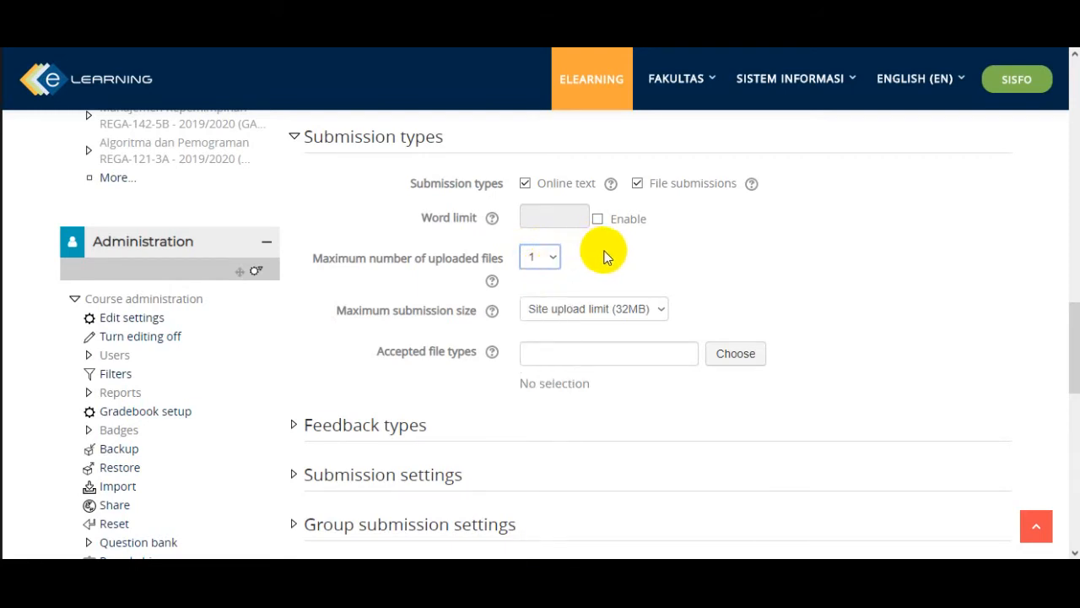
- Examine the available options for the maximum submission size
{"action": "scroll", "coordinate": [604, 257], "scroll_direction": "down", "scroll_amount": 1}
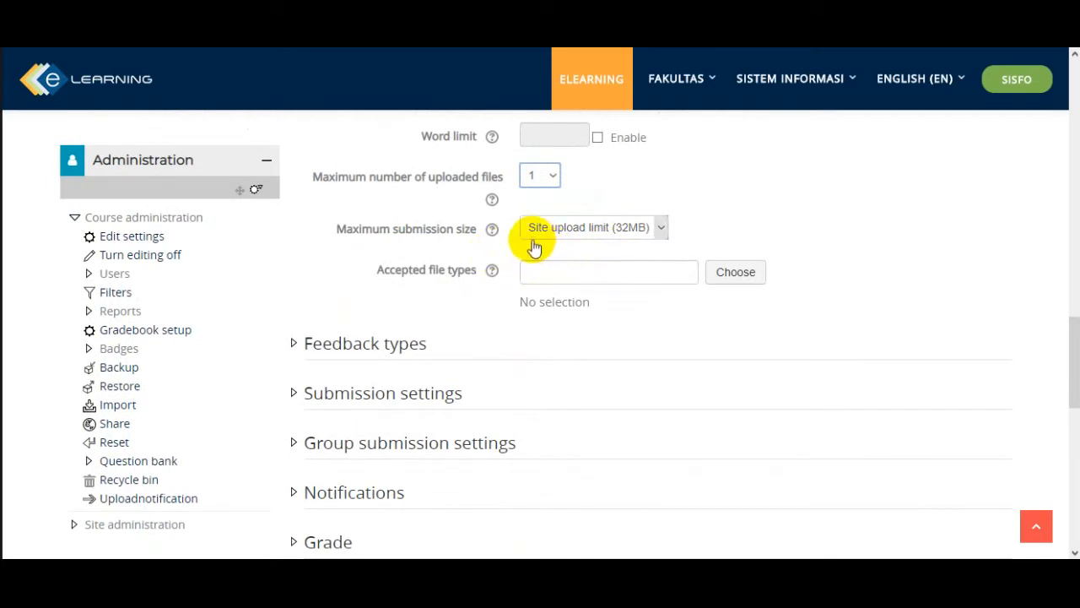
{"action": "left_click", "coordinate": [662, 238]}
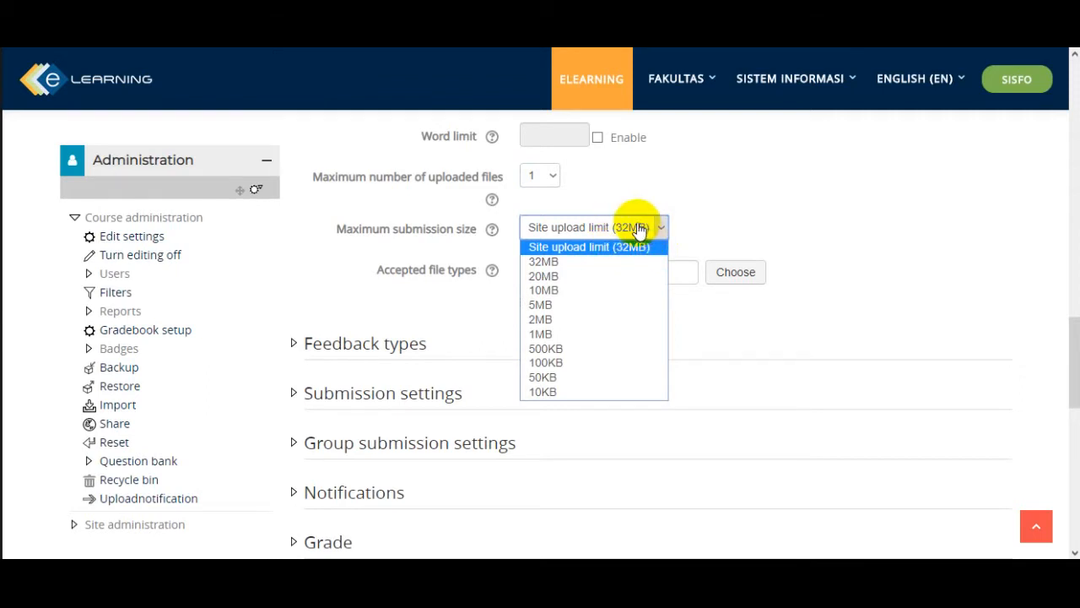
{"action": "left_click", "coordinate": [694, 226]}
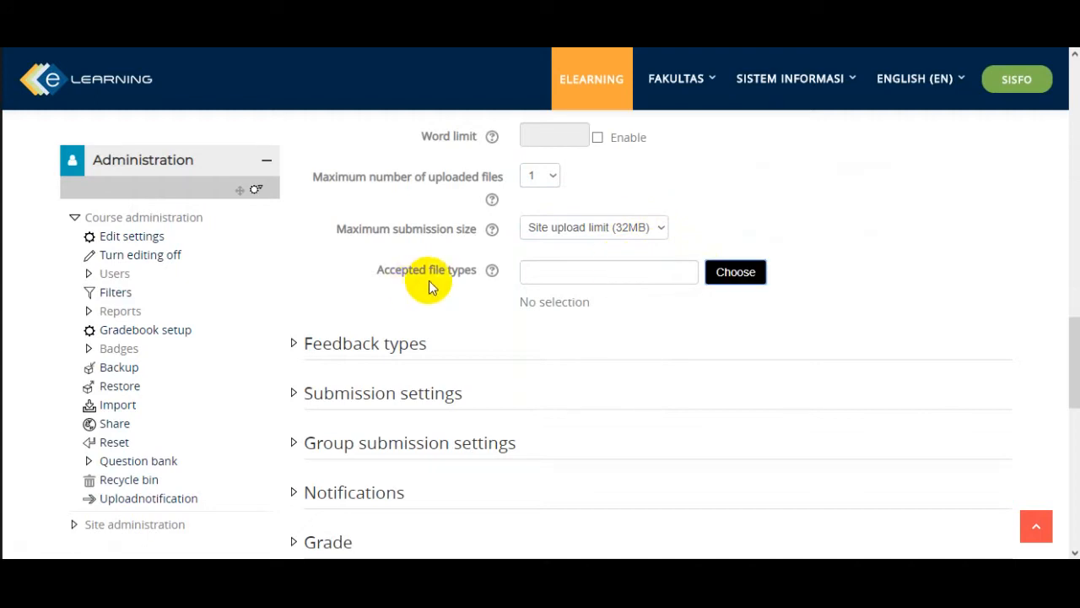
- Restrict the accepted file types to presentation files and save the selection
{"action": "left_click", "coordinate": [736, 282]}
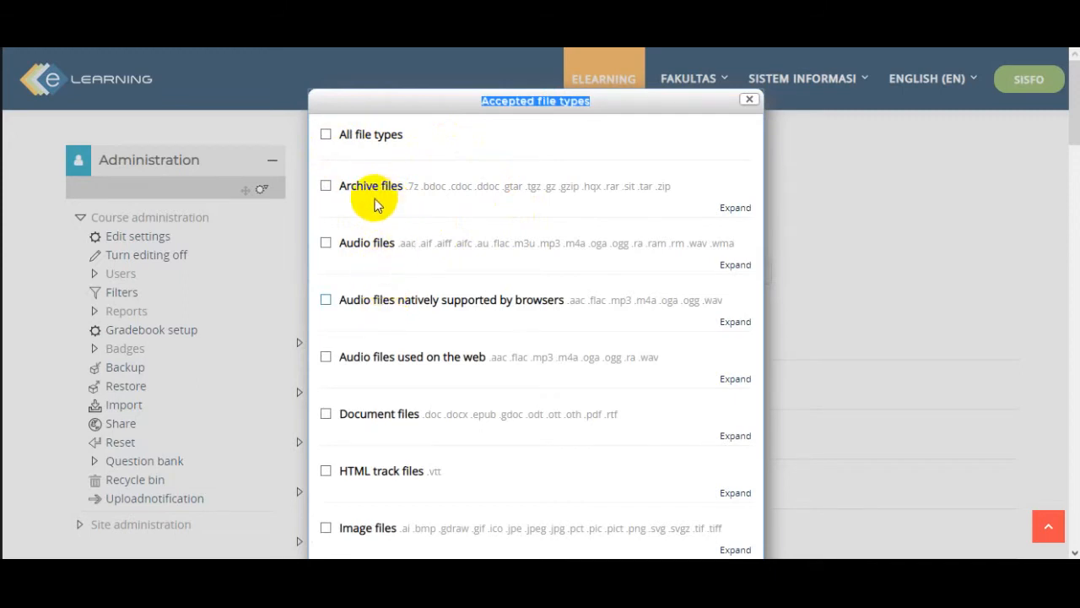
{"action": "scroll", "coordinate": [422, 278], "scroll_direction": "down", "scroll_amount": 5}
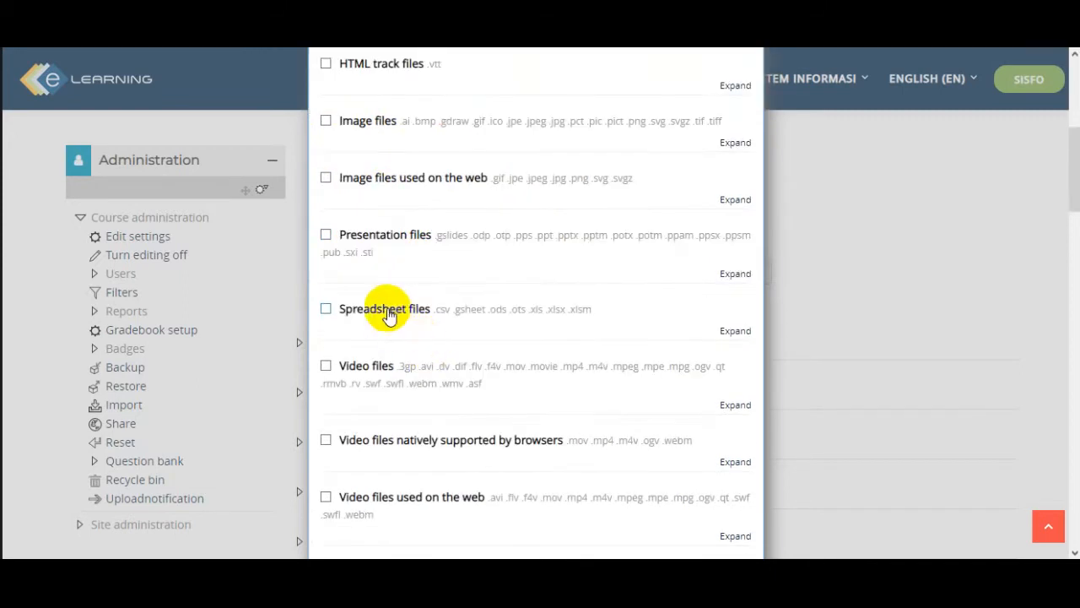
{"action": "left_click", "coordinate": [326, 235]}
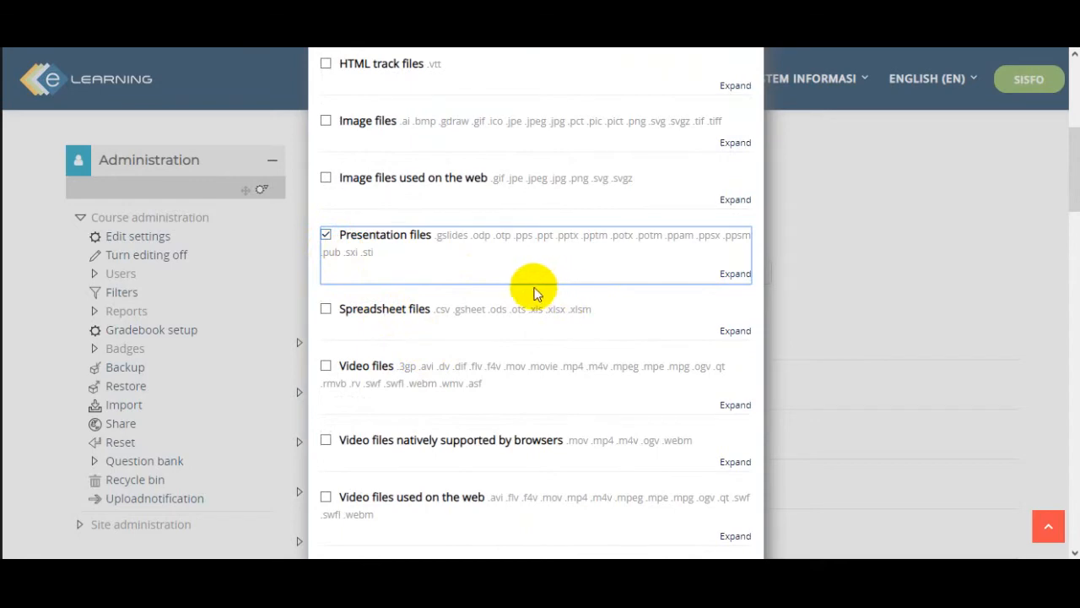
{"action": "scroll", "coordinate": [514, 312], "scroll_direction": "up", "scroll_amount": 2}
{"action": "scroll", "coordinate": [511, 313], "scroll_direction": "up", "scroll_amount": 3}
{"action": "scroll", "coordinate": [511, 320], "scroll_direction": "down", "scroll_amount": 15}
{"action": "scroll", "coordinate": [540, 369], "scroll_direction": "down", "scroll_amount": 20}
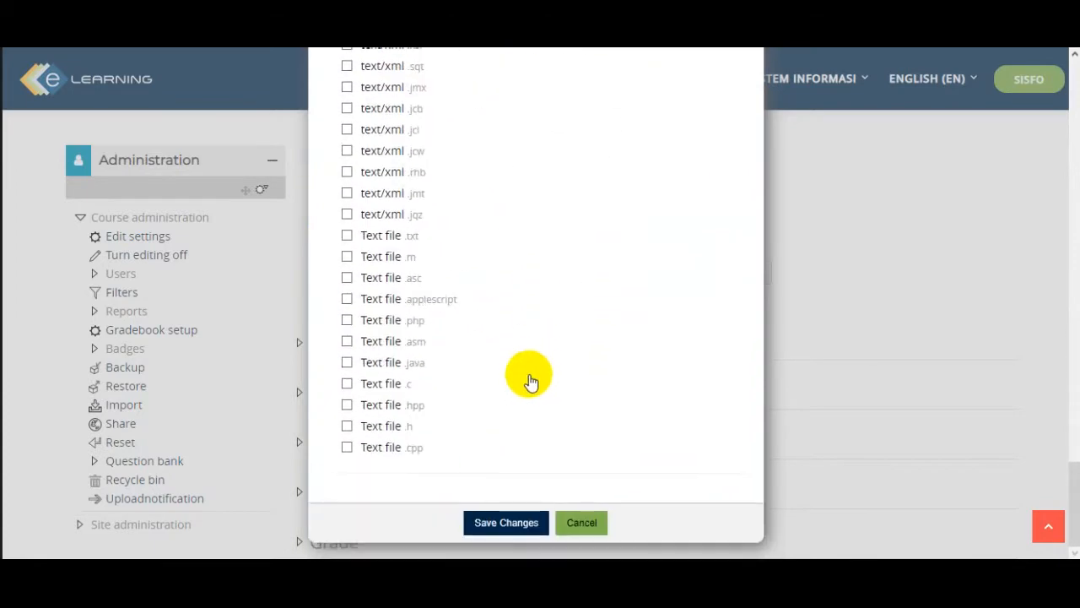
{"action": "left_click", "coordinate": [507, 522]}
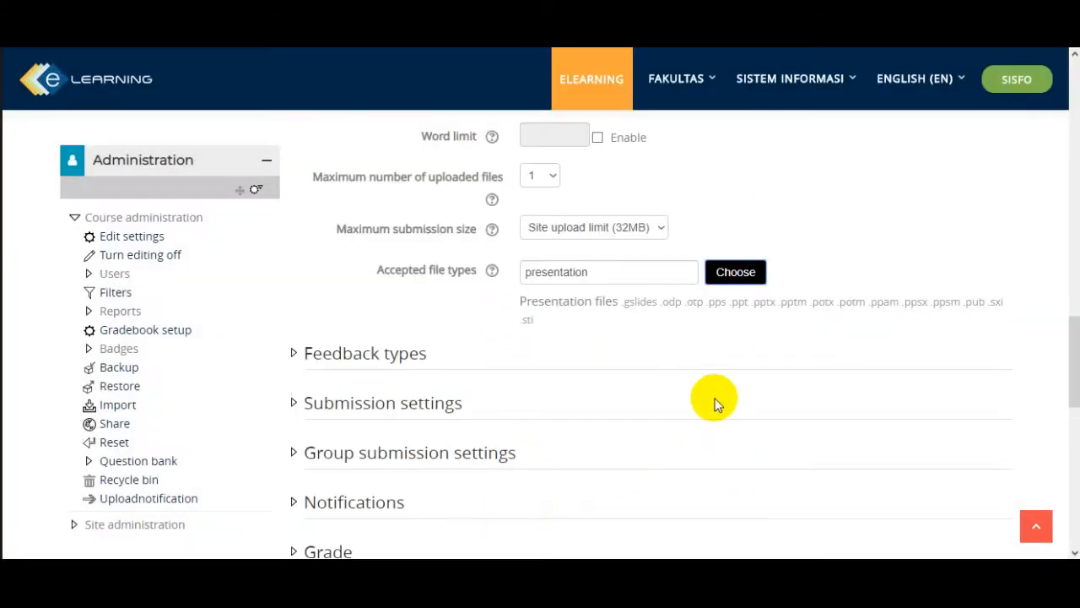
- Expand the feedback types and submission settings sections and review their options
{"action": "scroll", "coordinate": [531, 355], "scroll_direction": "down", "scroll_amount": 2}
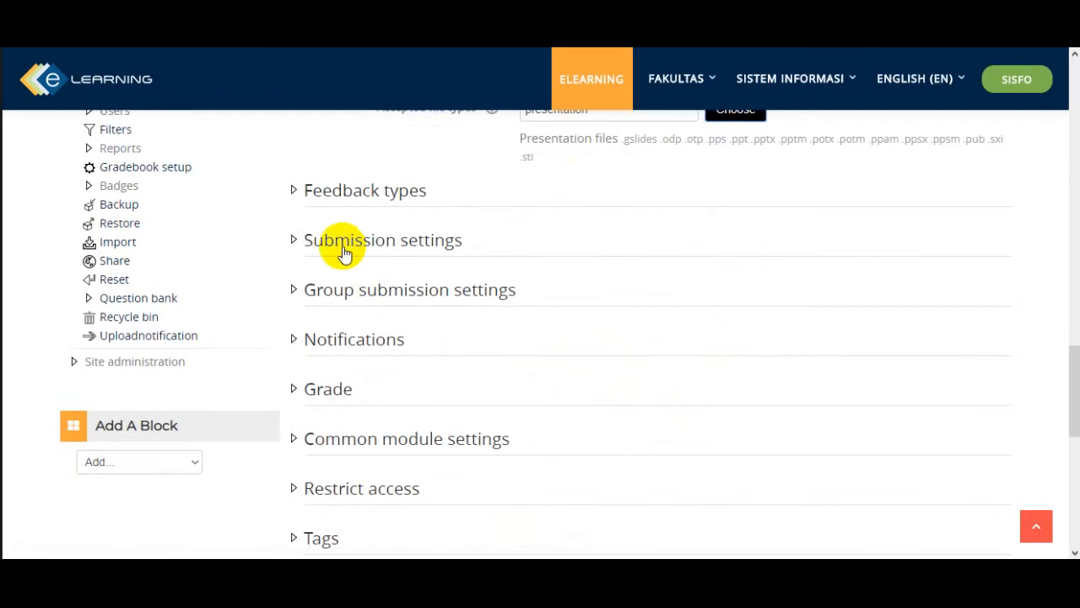
{"action": "left_click", "coordinate": [293, 193]}
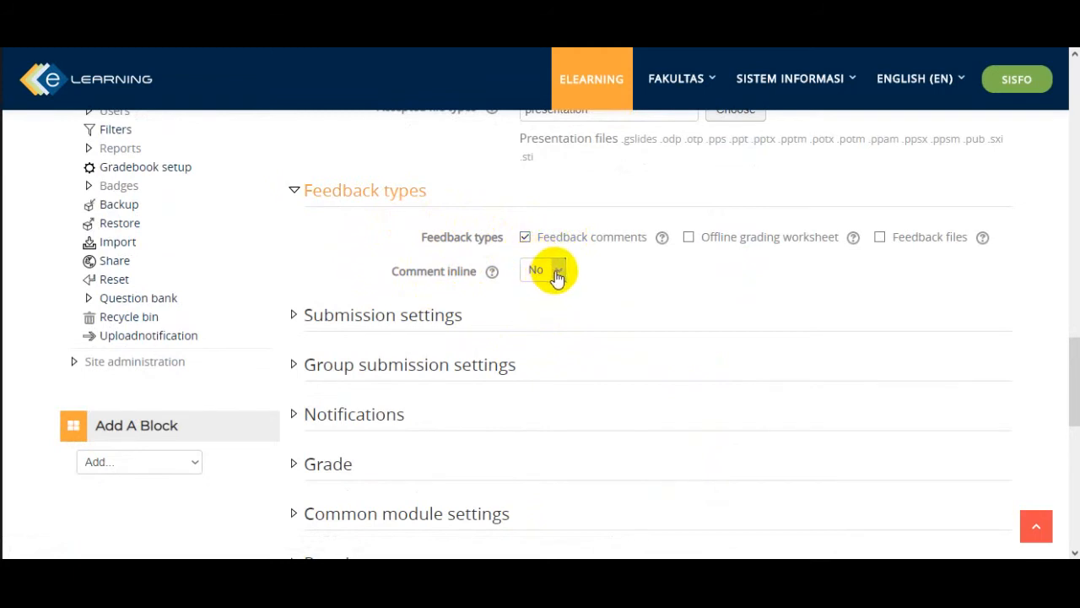
{"action": "left_click", "coordinate": [295, 317]}
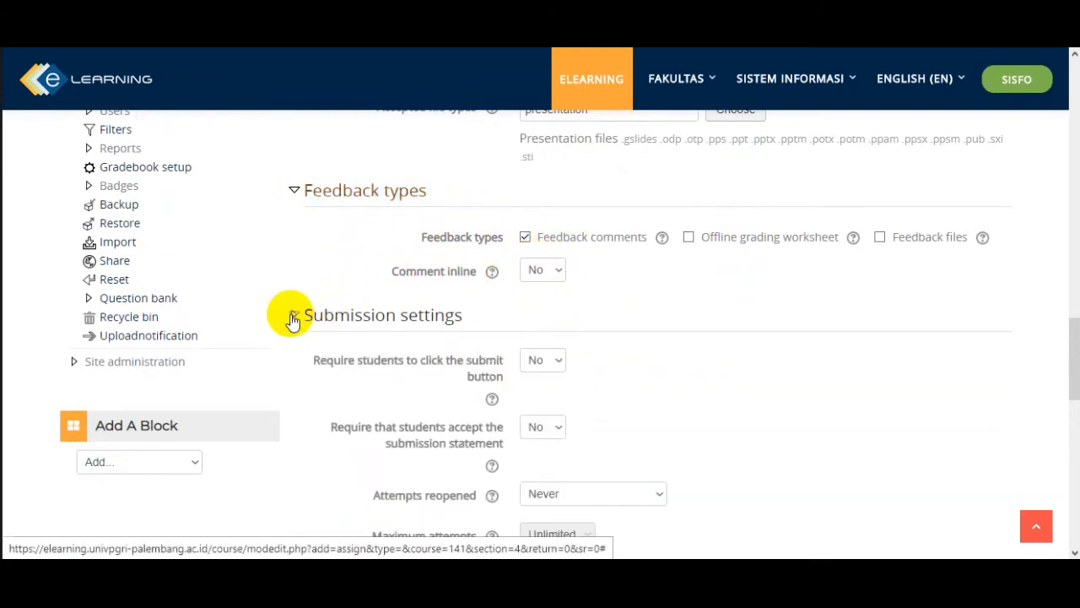
{"action": "scroll", "coordinate": [622, 400], "scroll_direction": "down", "scroll_amount": 2}
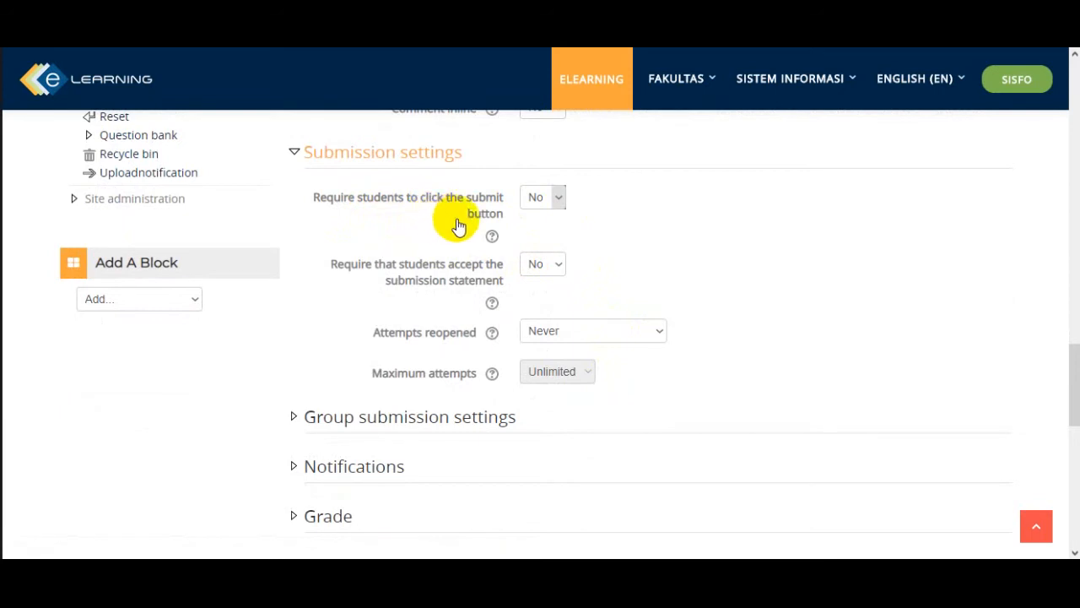
- Try requiring students to click the submit button, and return the requirement to No
{"action": "left_click", "coordinate": [561, 205]}
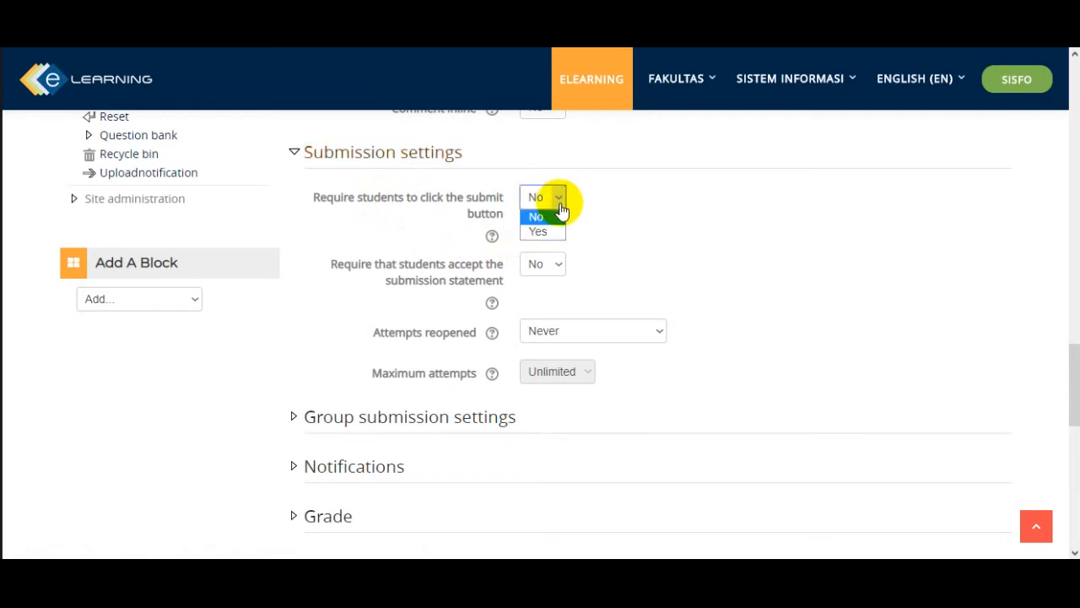
{"action": "left_click", "coordinate": [556, 229]}
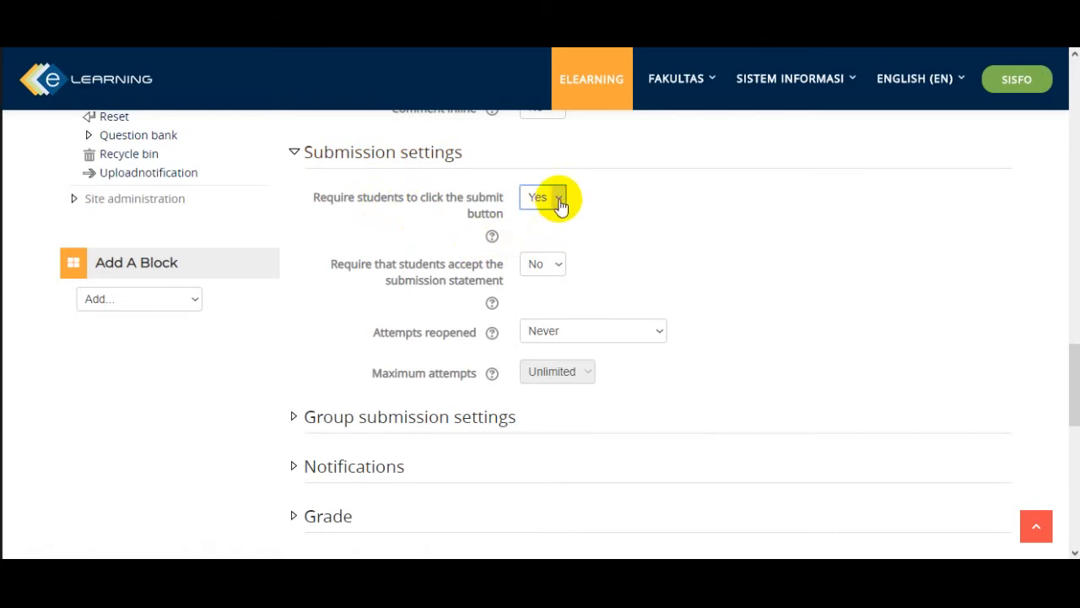
{"action": "left_click", "coordinate": [561, 205]}
{"action": "left_click", "coordinate": [555, 215]}
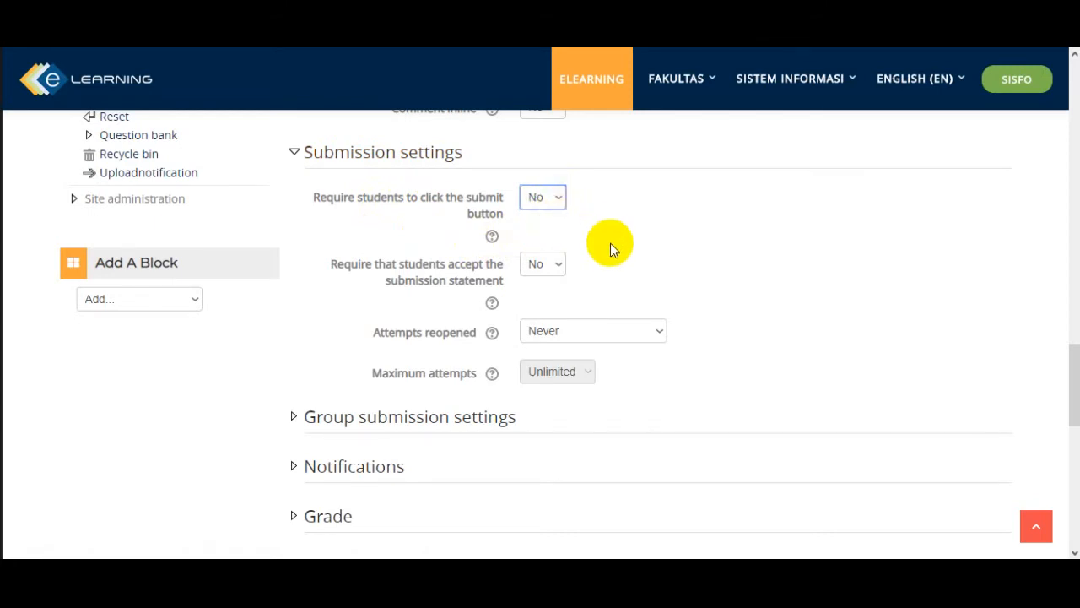
- Set the assignment so that students submit in groups in the group submission settings
{"action": "scroll", "coordinate": [354, 205], "scroll_direction": "down", "scroll_amount": 3}
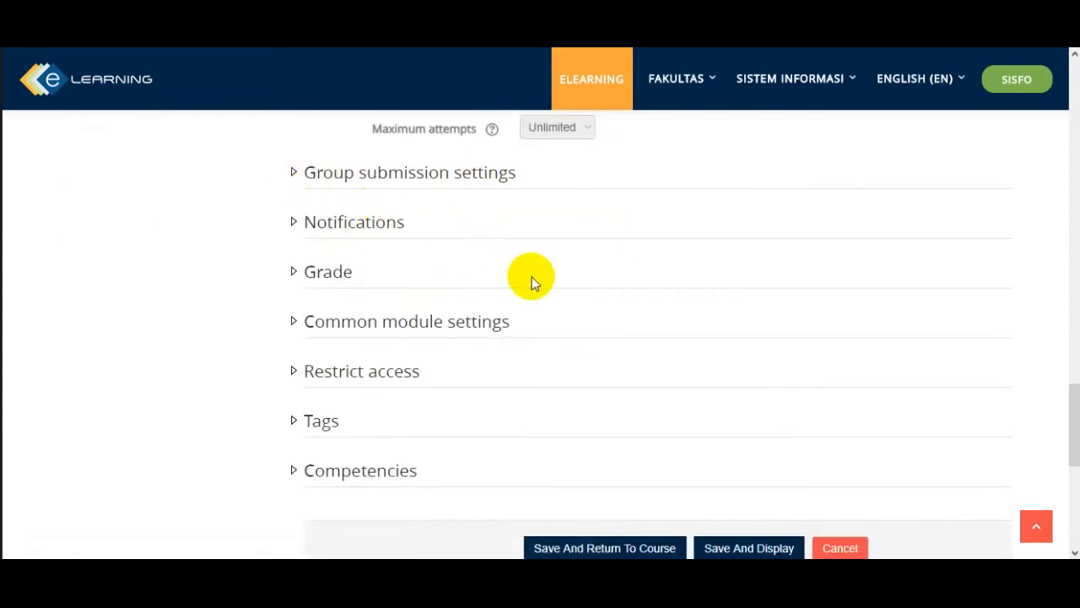
{"action": "scroll", "coordinate": [530, 280], "scroll_direction": "up", "scroll_amount": 2}
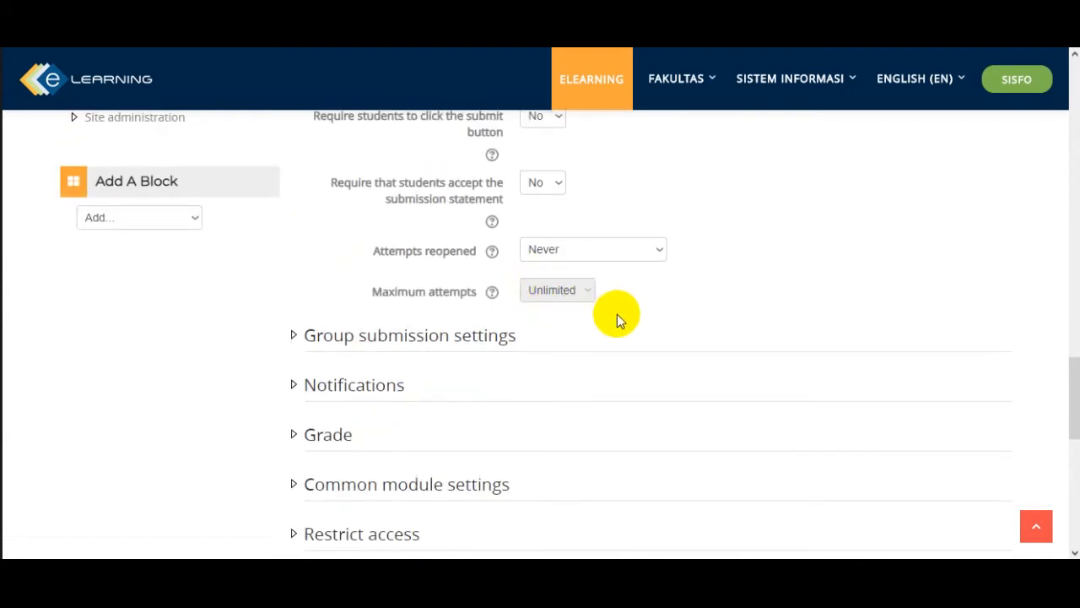
{"action": "scroll", "coordinate": [617, 313], "scroll_direction": "down", "scroll_amount": 1}
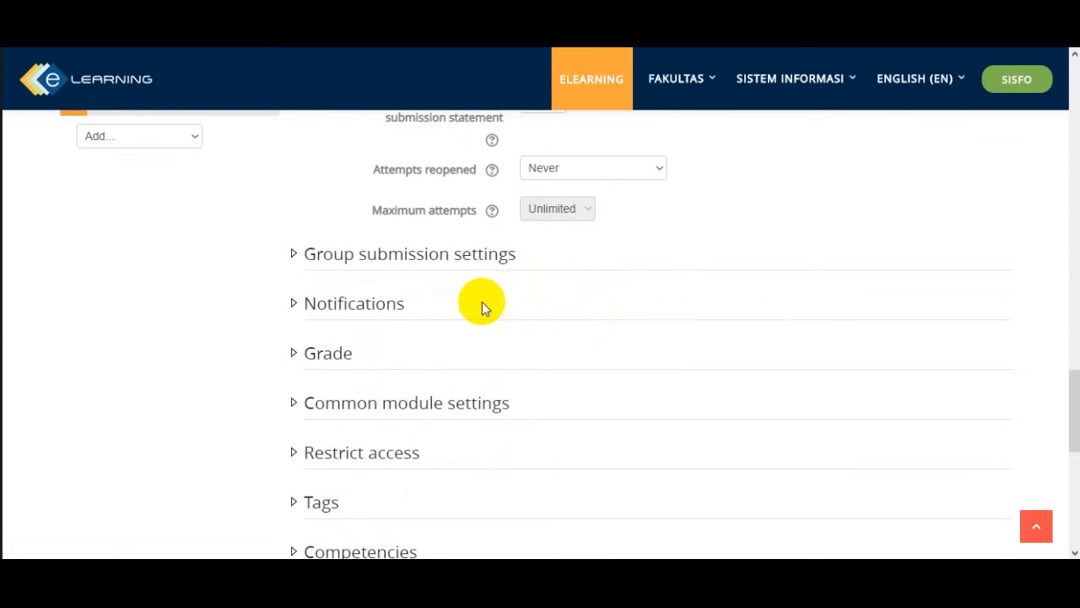
{"action": "left_click", "coordinate": [295, 258]}
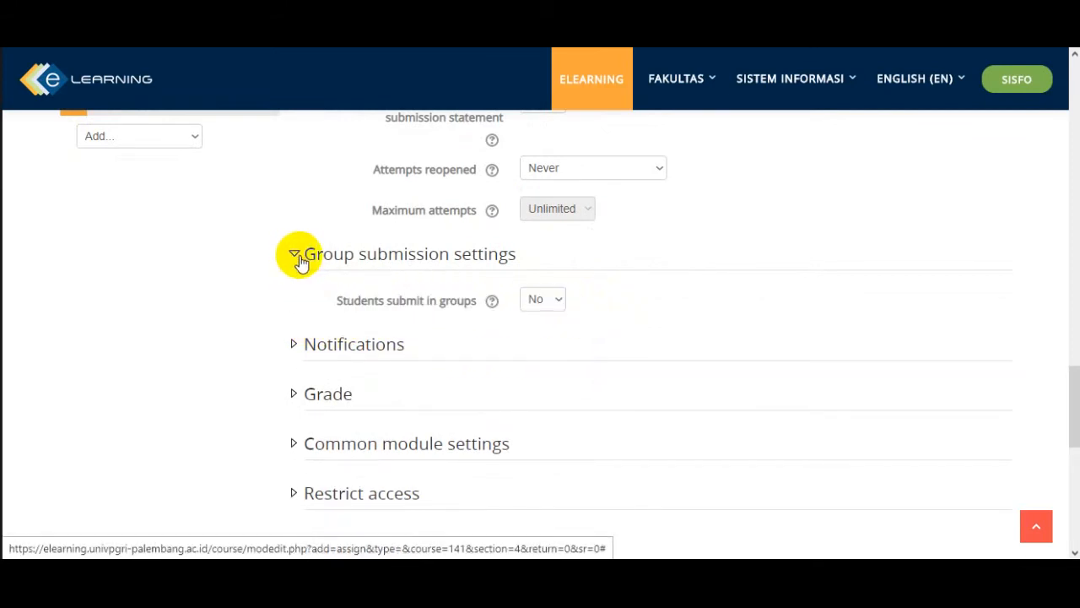
{"action": "left_click", "coordinate": [558, 311]}
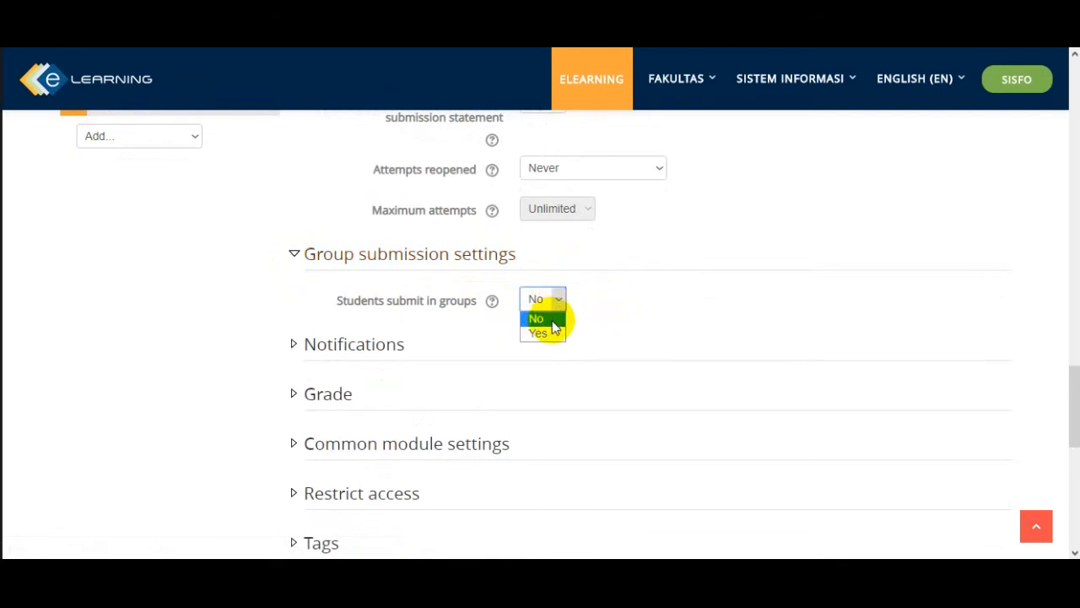
{"action": "left_click", "coordinate": [550, 331]}
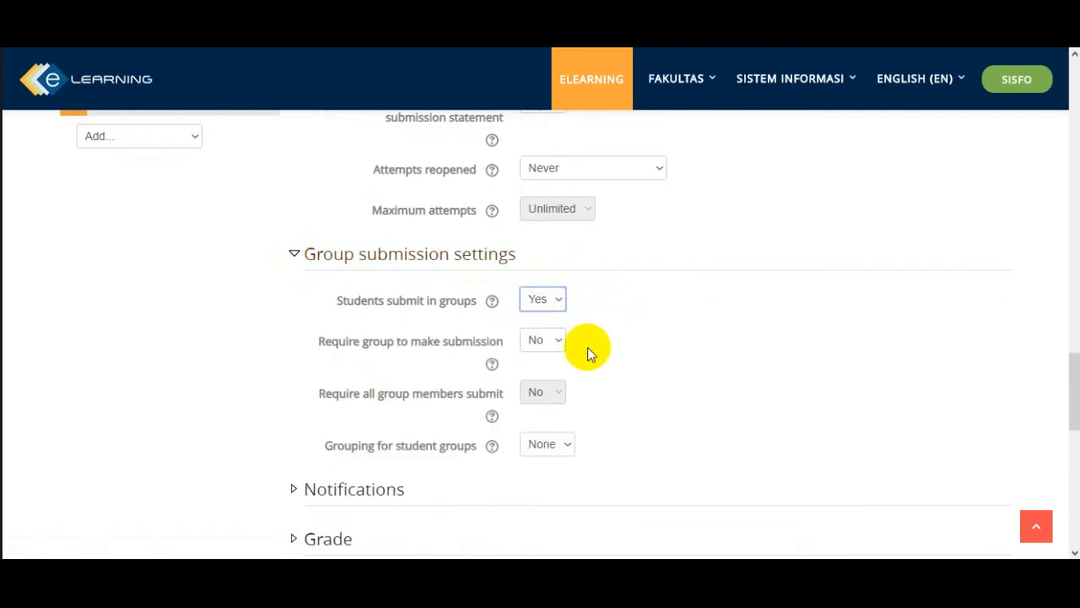
- Expand the grade settings, try Scale as the grade type, and return it to Point
{"action": "scroll", "coordinate": [587, 346], "scroll_direction": "down", "scroll_amount": 1}
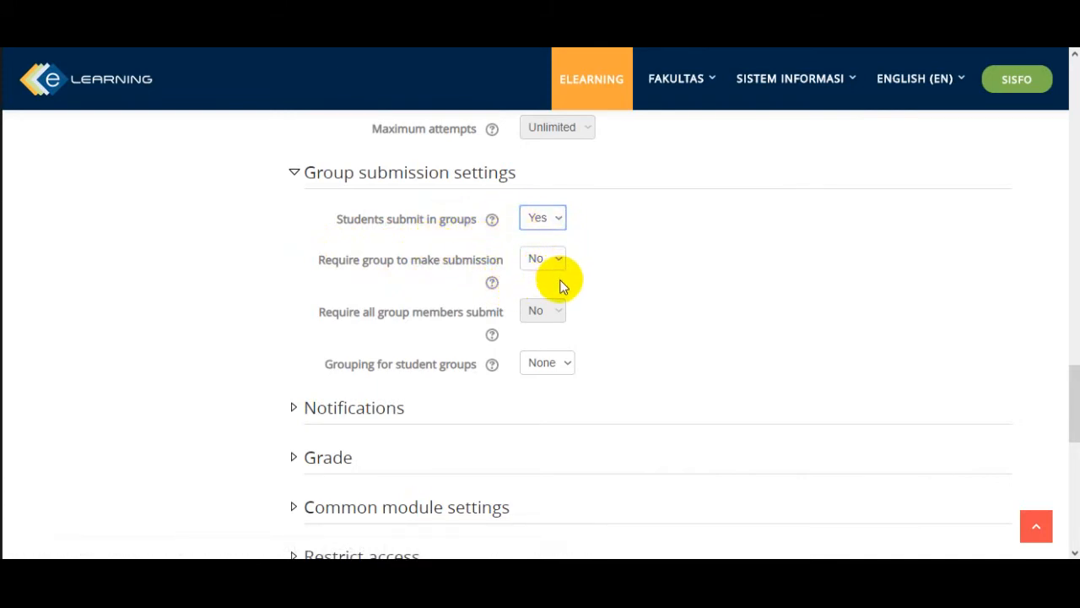
{"action": "left_click", "coordinate": [290, 326]}
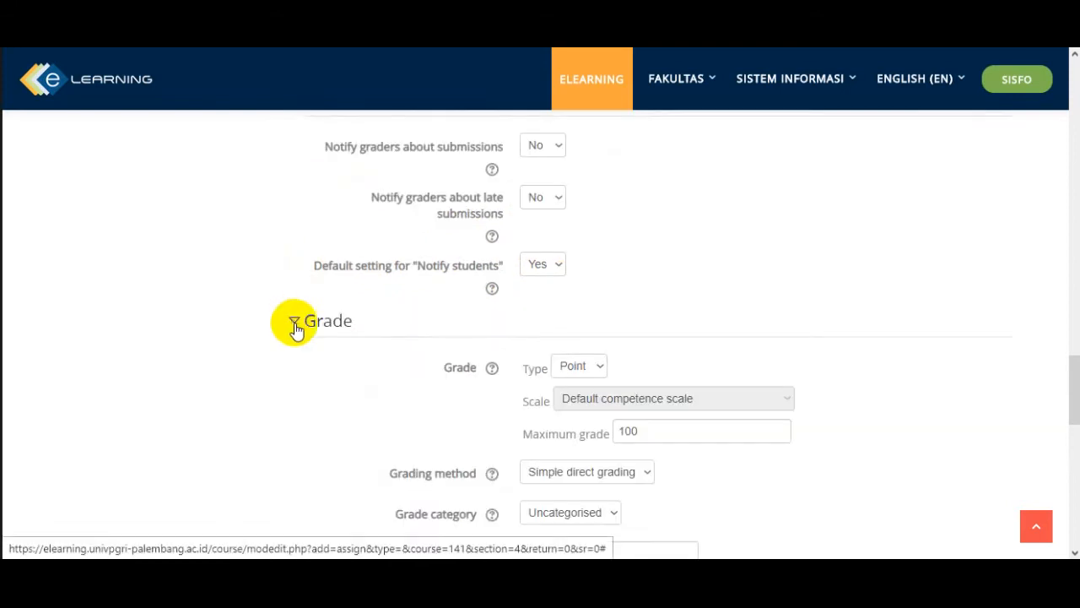
{"action": "scroll", "coordinate": [420, 362], "scroll_direction": "down", "scroll_amount": 3}
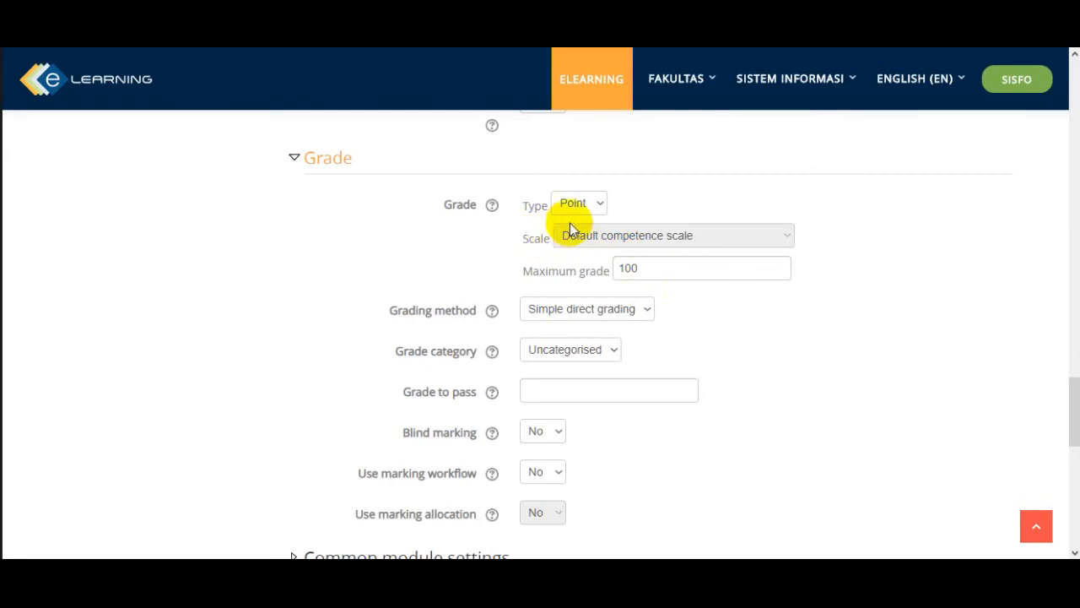
{"action": "left_click", "coordinate": [602, 207]}
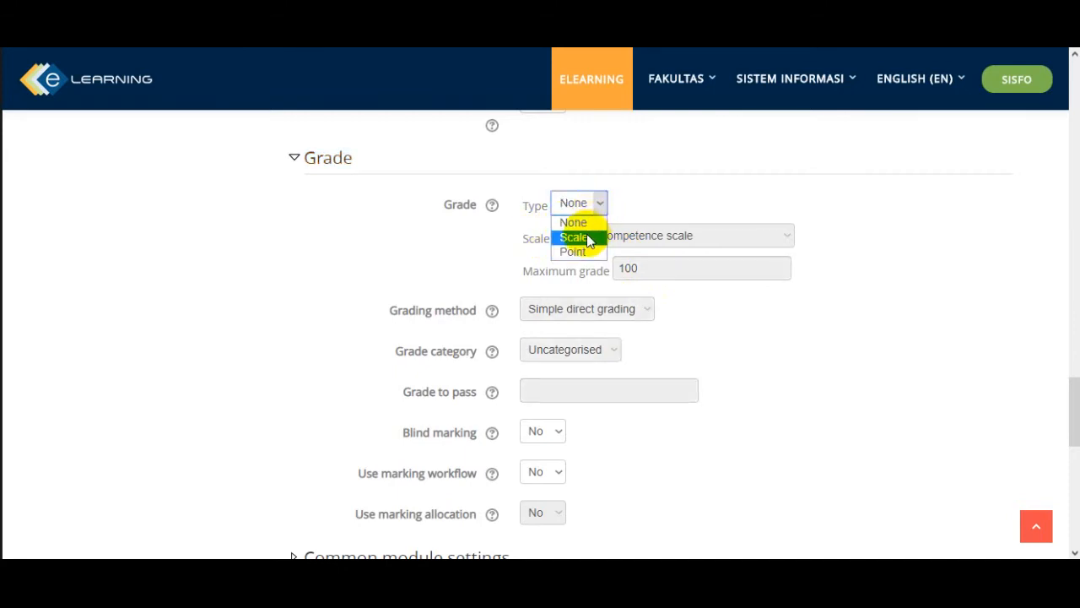
{"action": "left_click", "coordinate": [586, 236]}
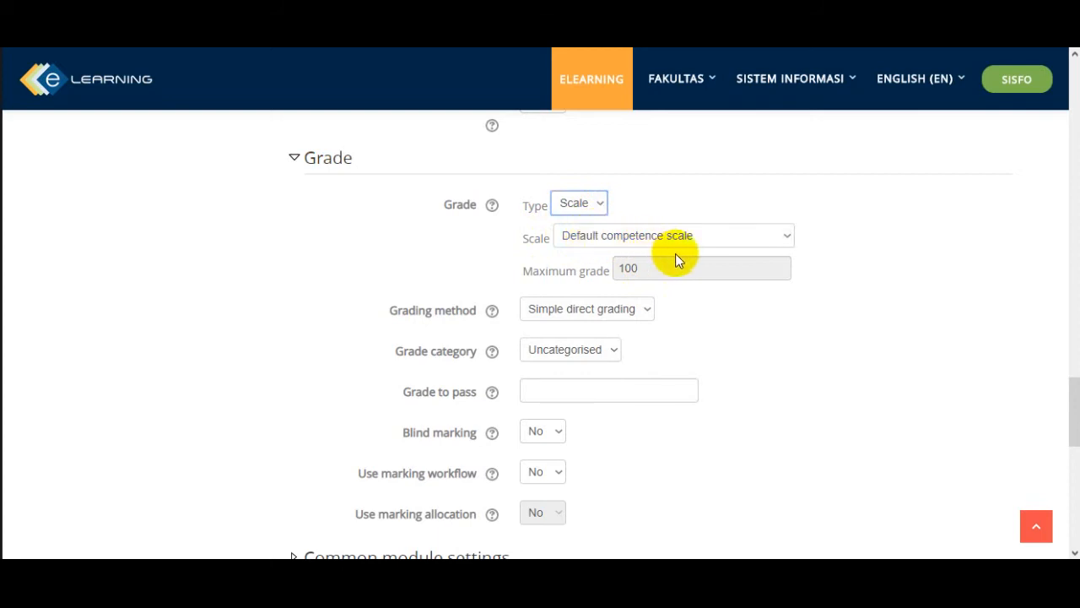
{"action": "left_click", "coordinate": [602, 209]}
{"action": "left_click", "coordinate": [579, 252]}
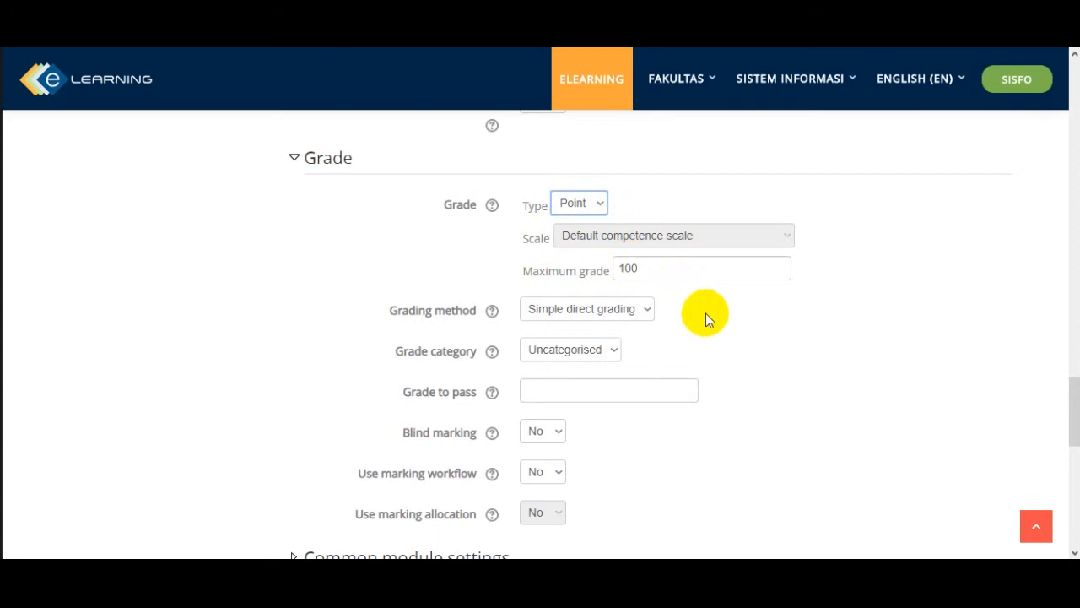
- Examine the available grading methods for the assignment
{"action": "scroll", "coordinate": [694, 313], "scroll_direction": "down", "scroll_amount": 1}
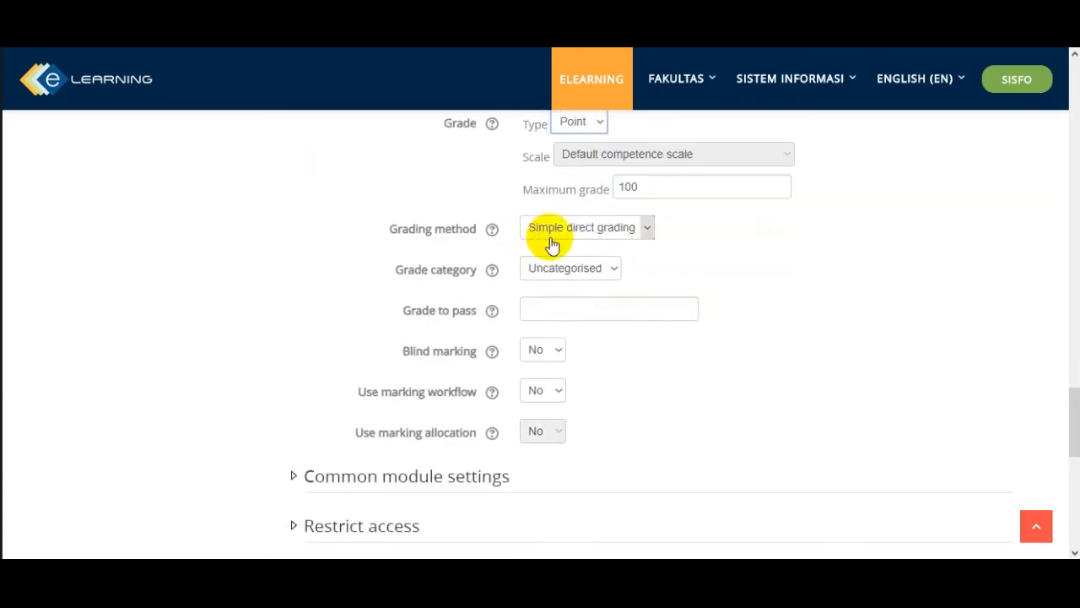
{"action": "left_click", "coordinate": [646, 234]}
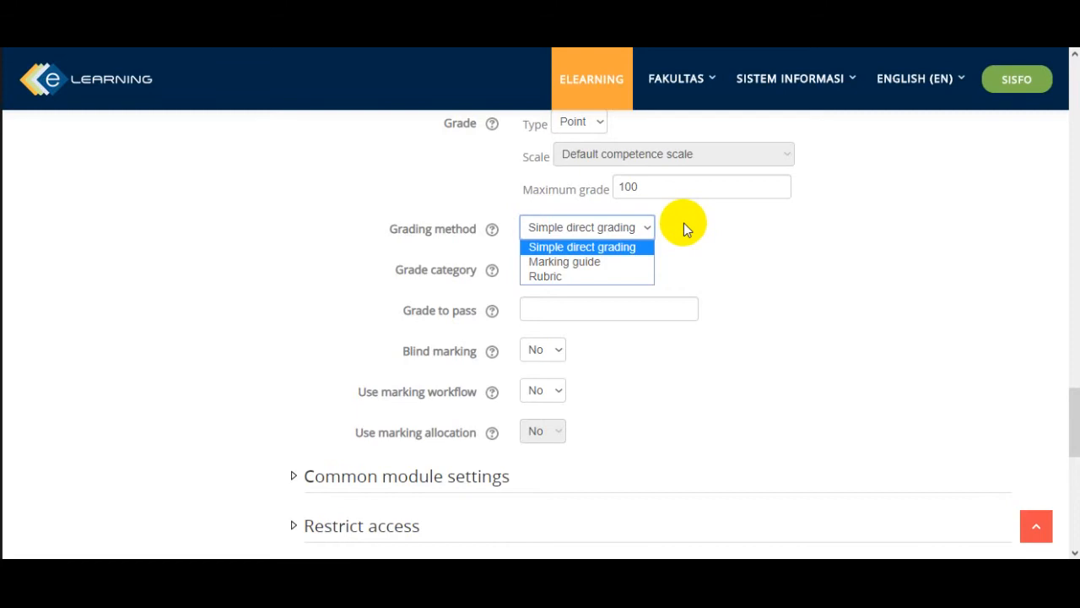
{"action": "left_click", "coordinate": [683, 223]}
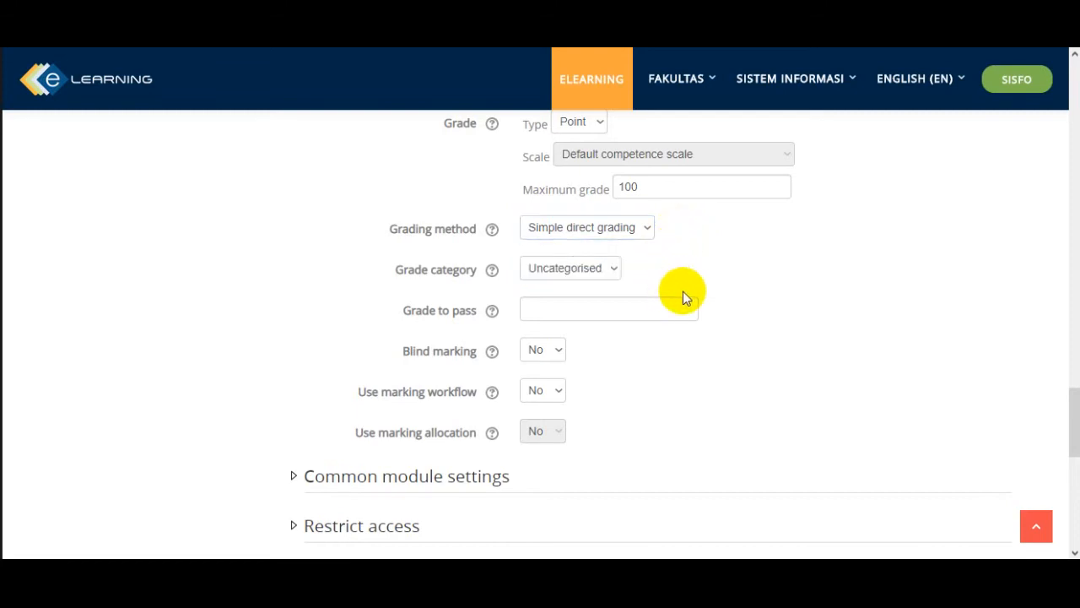
- Expand the common module settings and examine the assignment's availability options
{"action": "scroll", "coordinate": [685, 295], "scroll_direction": "down", "scroll_amount": 1}
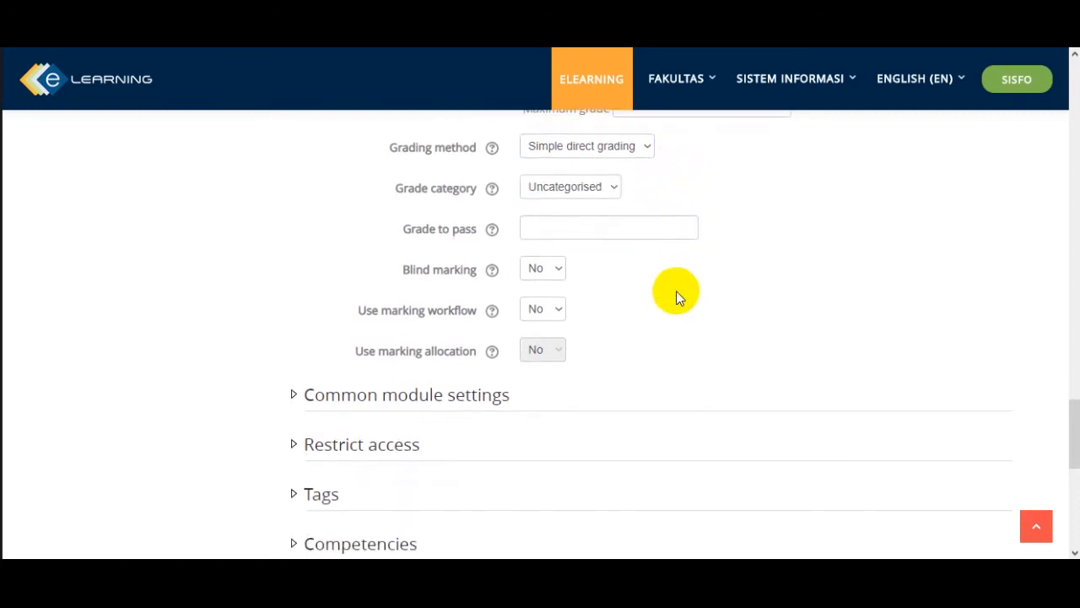
{"action": "scroll", "coordinate": [675, 297], "scroll_direction": "down", "scroll_amount": 1}
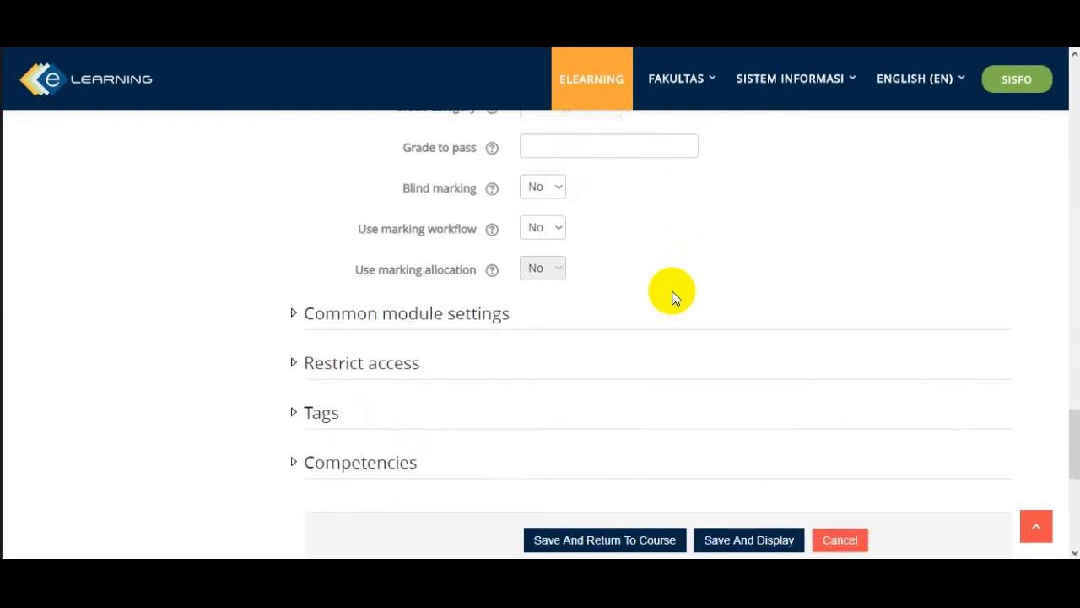
{"action": "scroll", "coordinate": [666, 297], "scroll_direction": "down", "scroll_amount": 1}
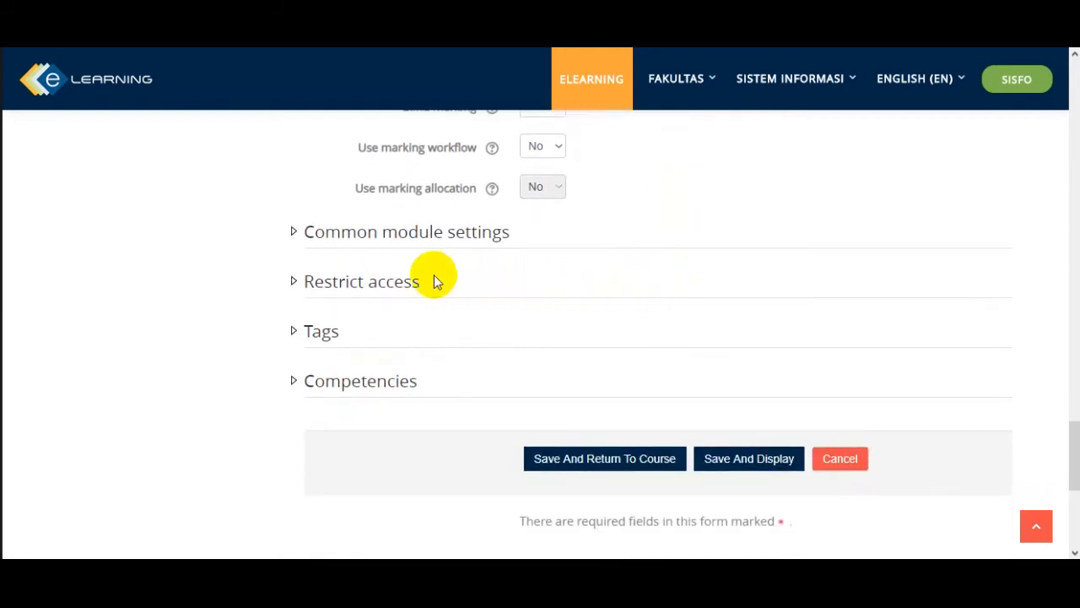
{"action": "left_click", "coordinate": [291, 234]}
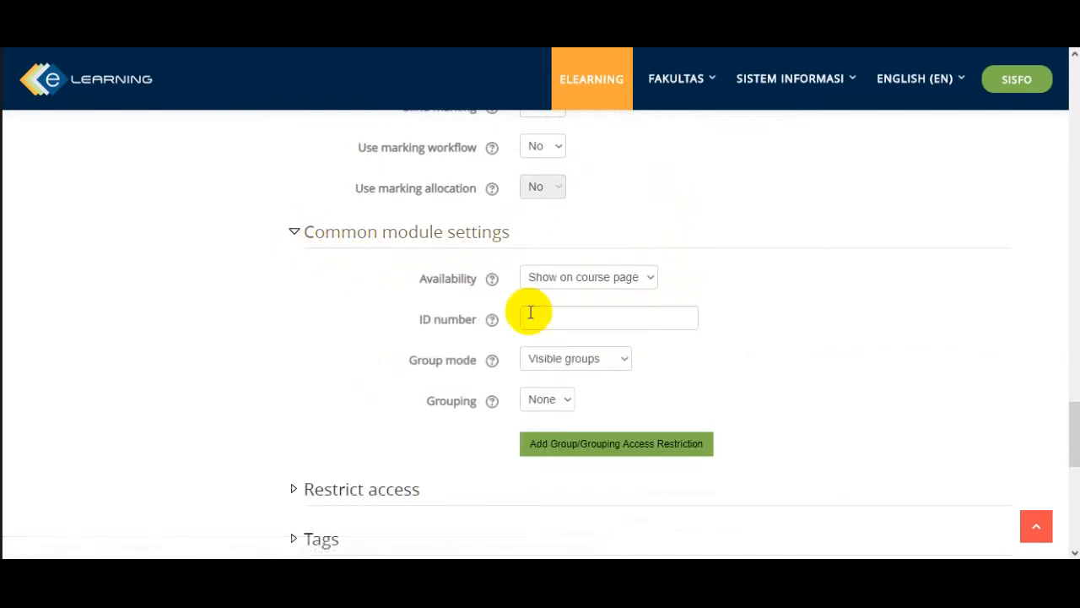
{"action": "scroll", "coordinate": [746, 331], "scroll_direction": "down", "scroll_amount": 1}
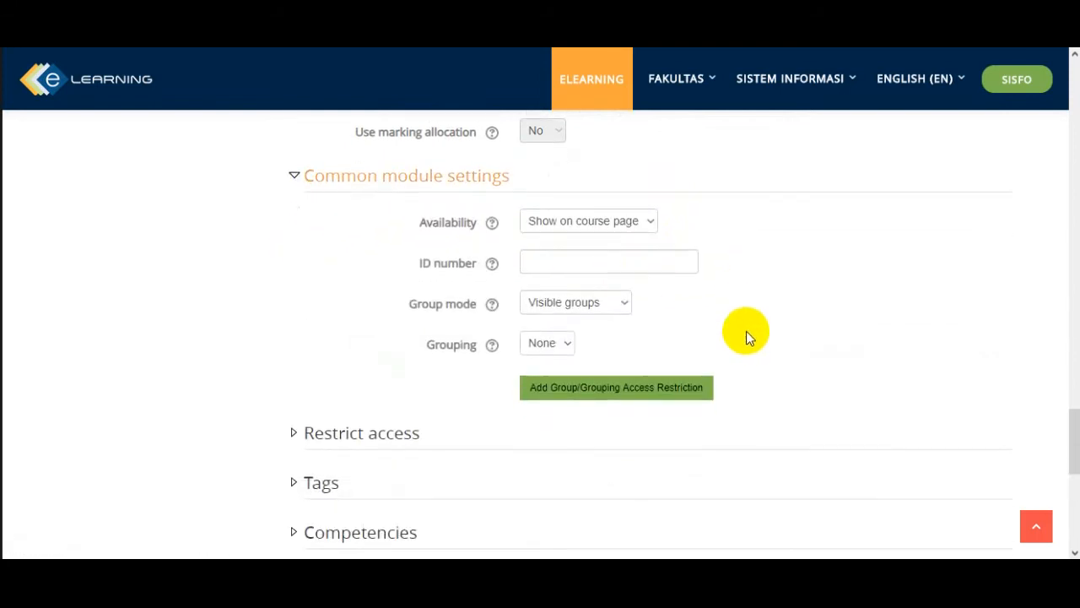
{"action": "left_click", "coordinate": [651, 206]}
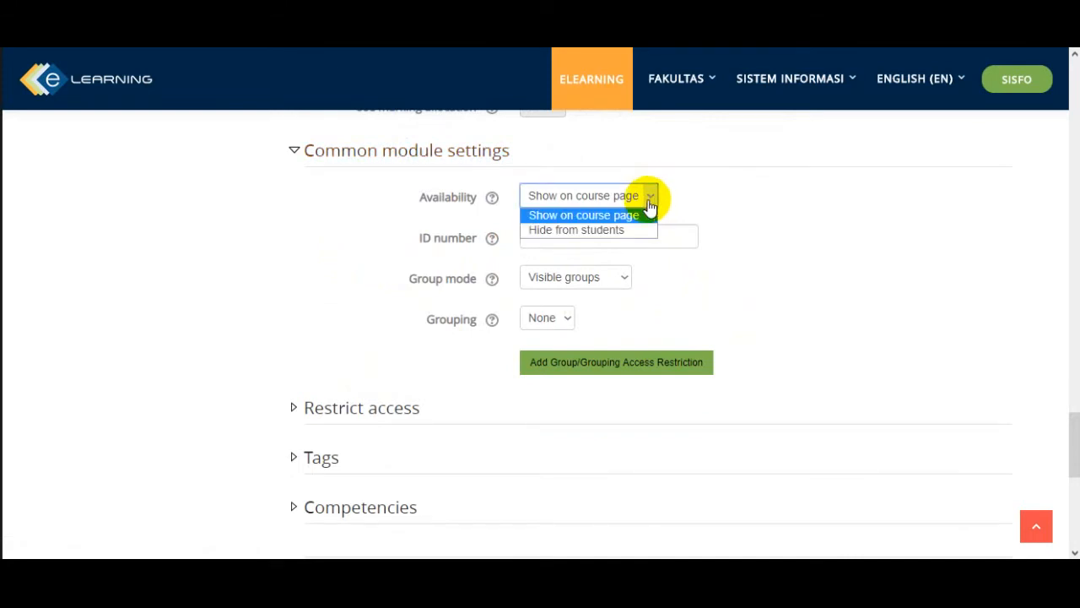
{"action": "left_click", "coordinate": [690, 200]}
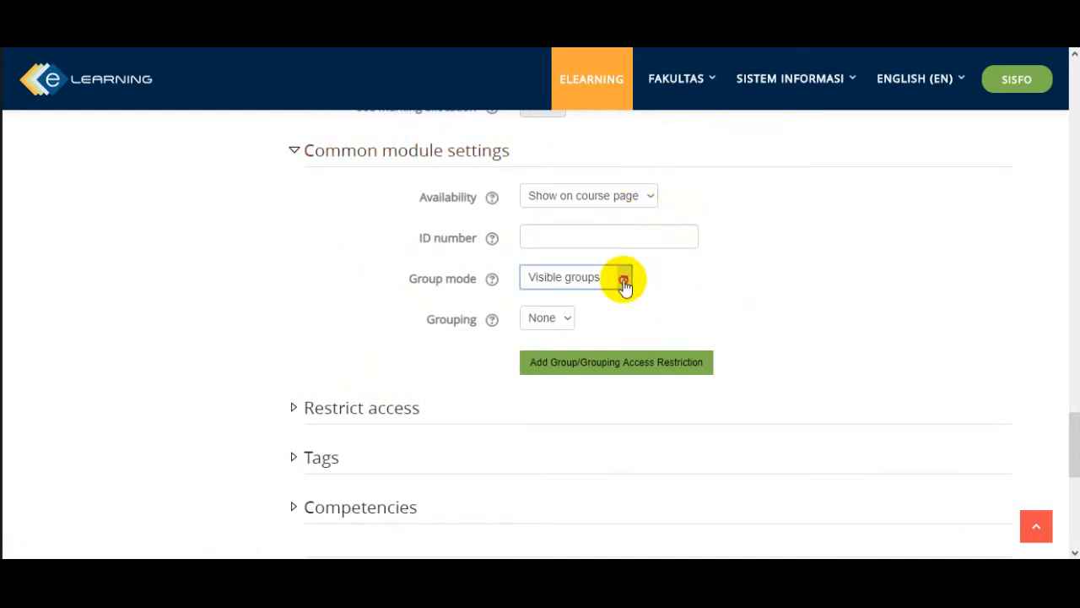
- Try No groups as the group mode, and return it to Visible groups
{"action": "left_click", "coordinate": [623, 280]}
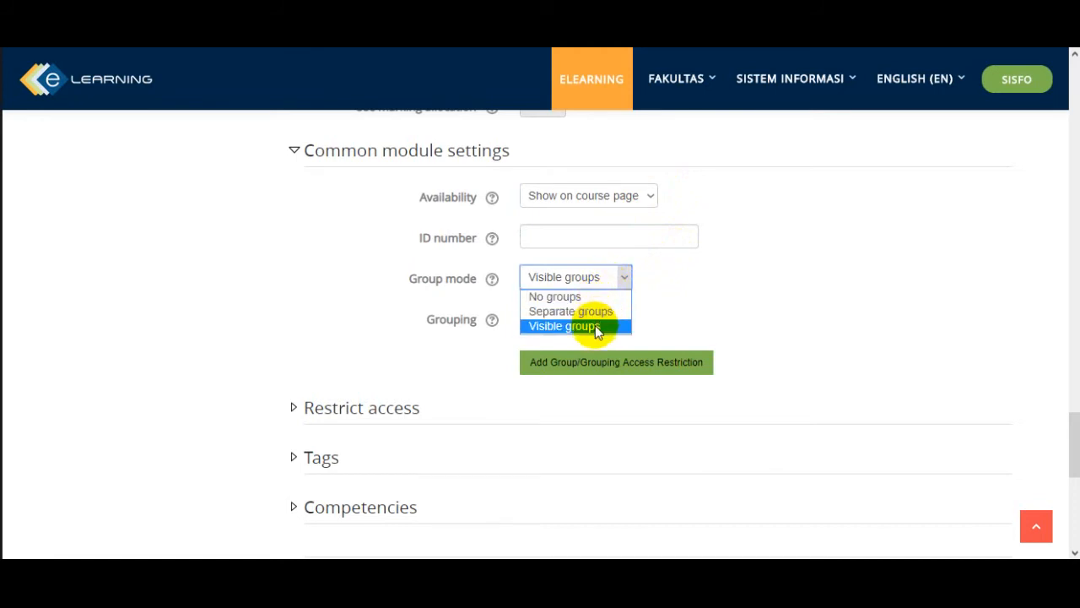
{"action": "left_click", "coordinate": [598, 297]}
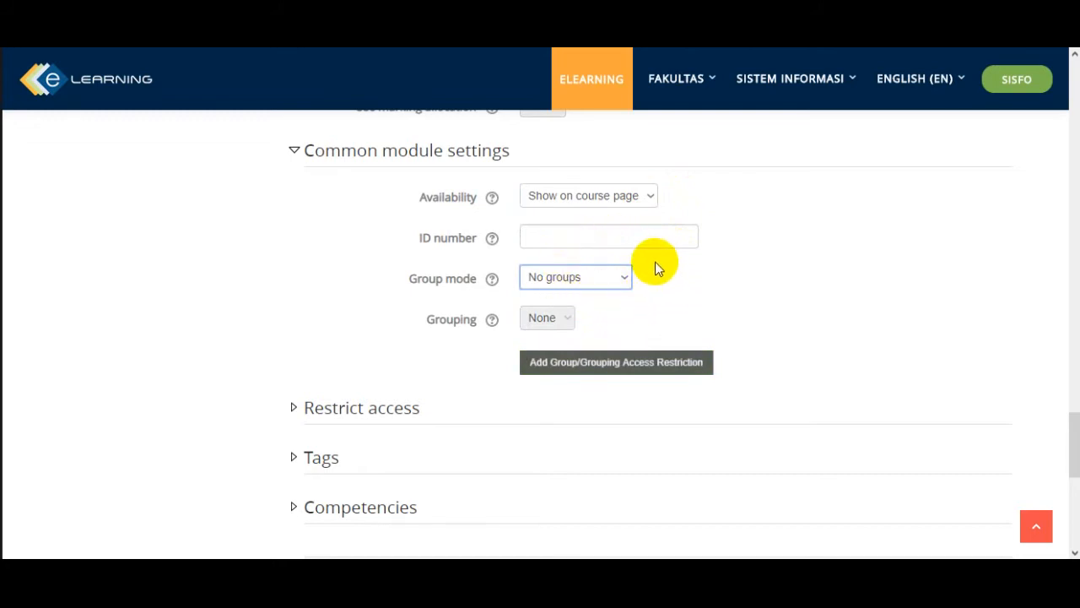
{"action": "left_click", "coordinate": [629, 279]}
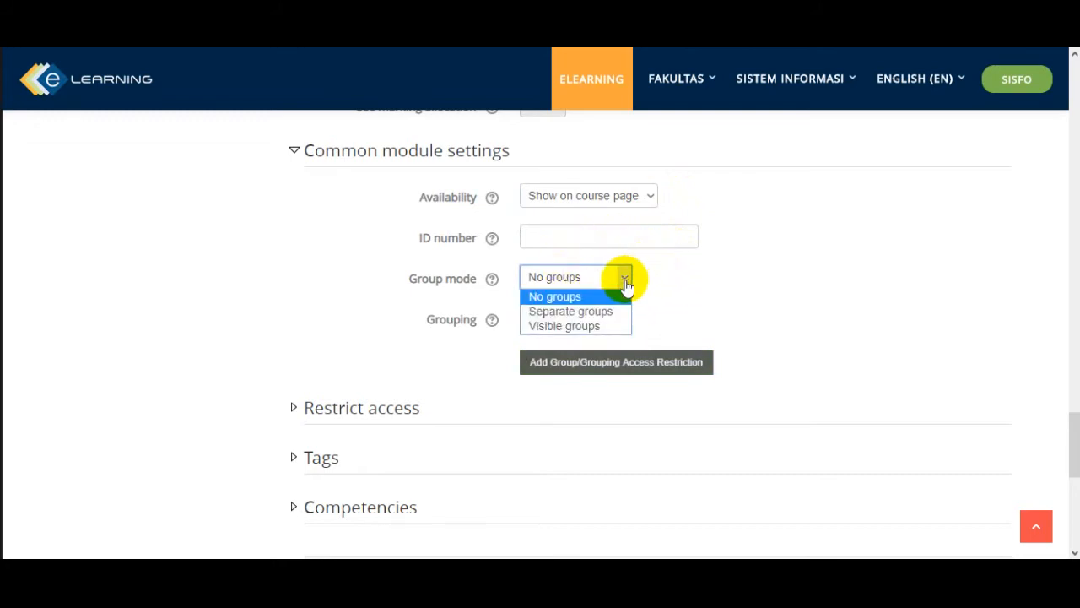
{"action": "left_click", "coordinate": [606, 327]}
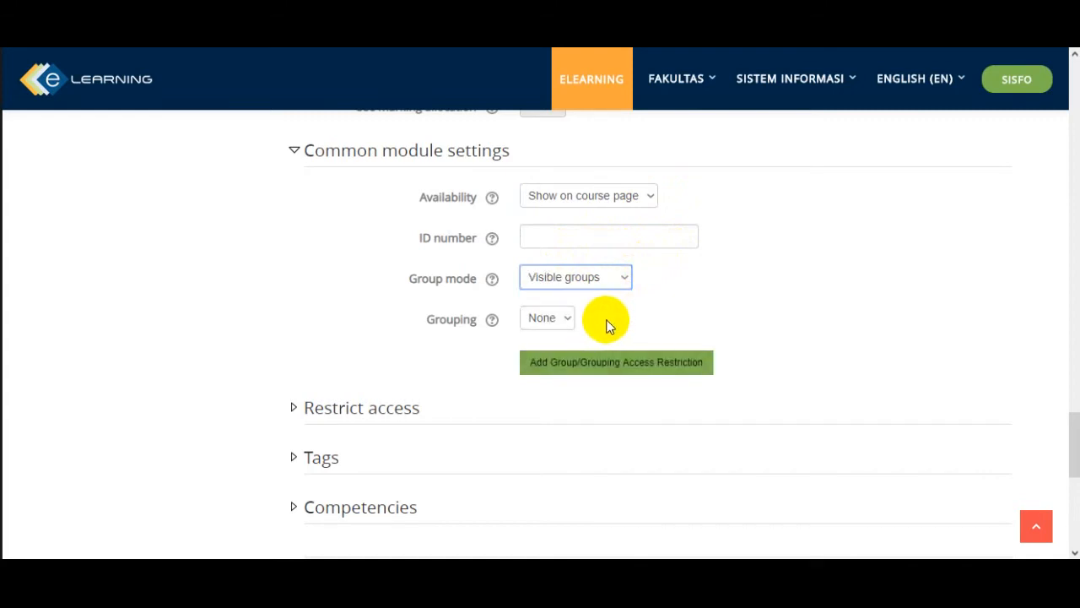
- Examine the group mode choices and the remaining grouping and access restriction settings
{"action": "left_click", "coordinate": [622, 285]}
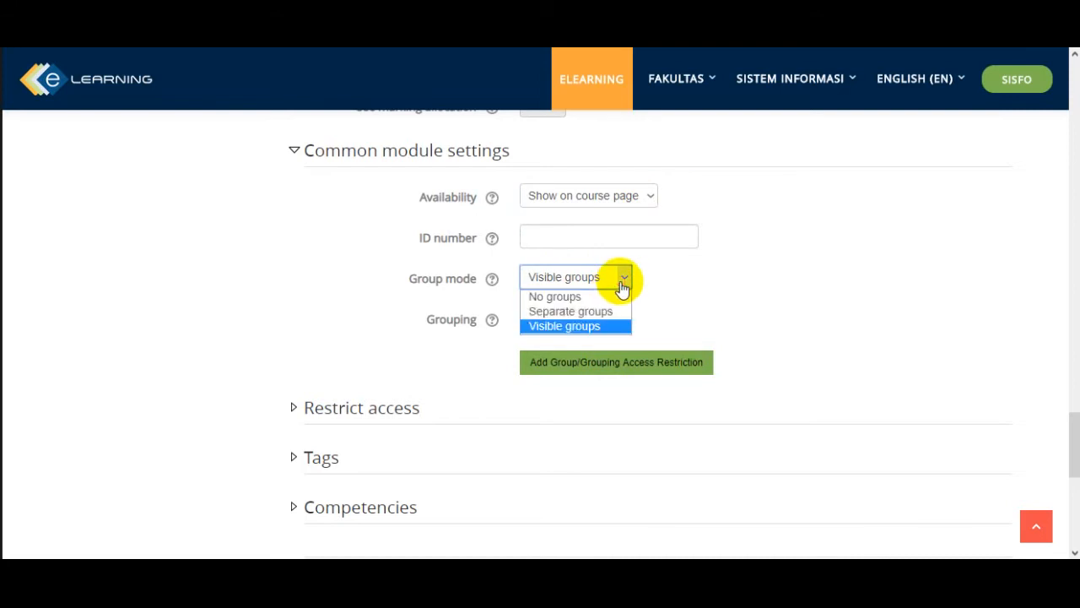
{"action": "left_click", "coordinate": [664, 301]}
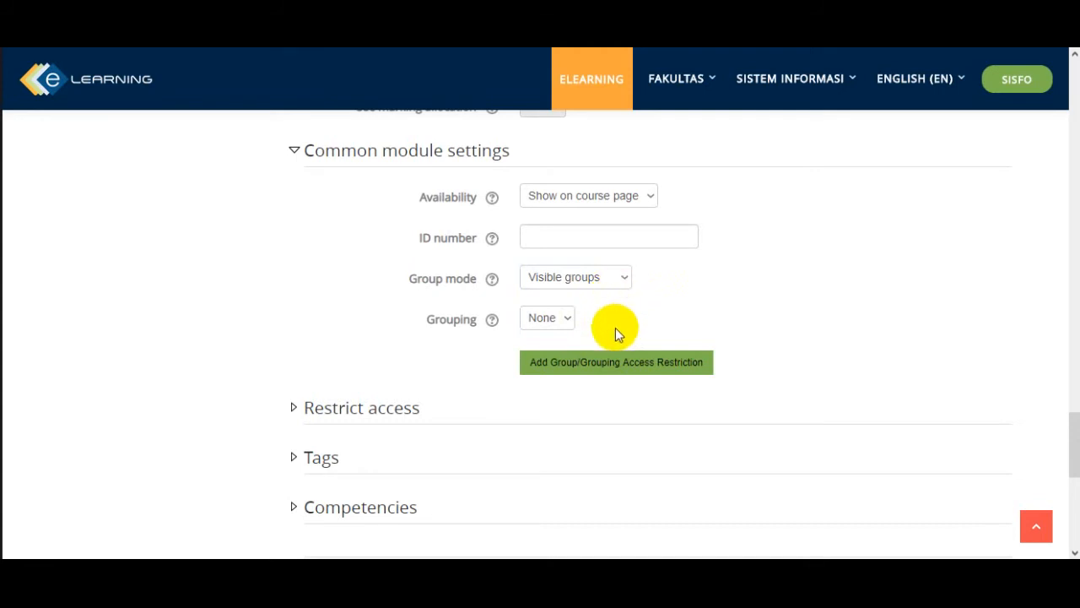
{"action": "left_click", "coordinate": [616, 362]}
{"action": "scroll", "coordinate": [694, 329], "scroll_direction": "down", "scroll_amount": 1}
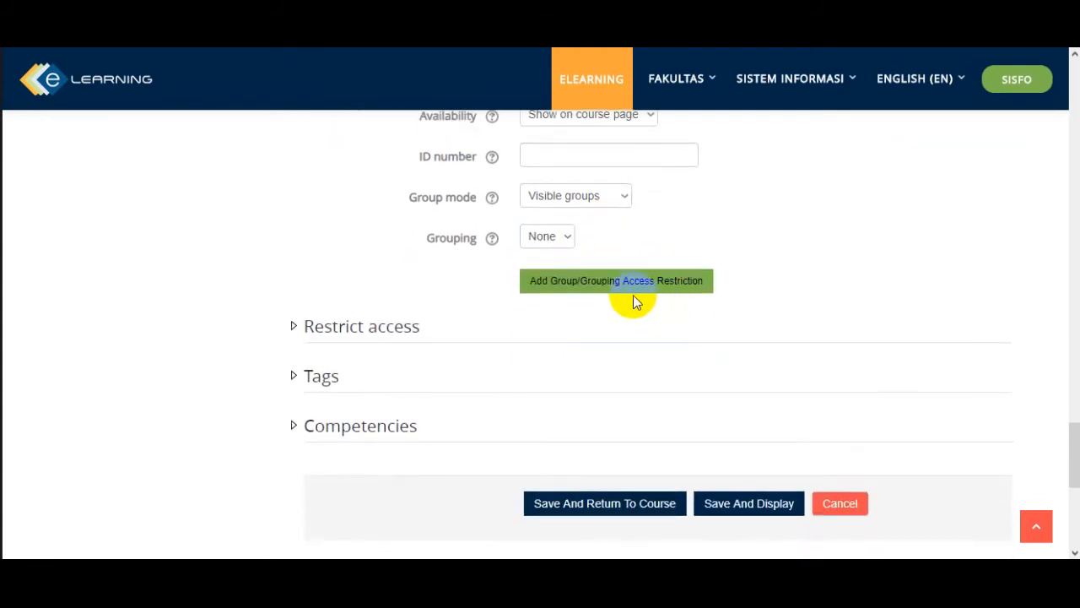
- Try an access restriction requiring students to belong to the group Kelompok 1
{"action": "left_click", "coordinate": [297, 327]}
{"action": "left_click", "coordinate": [541, 417]}
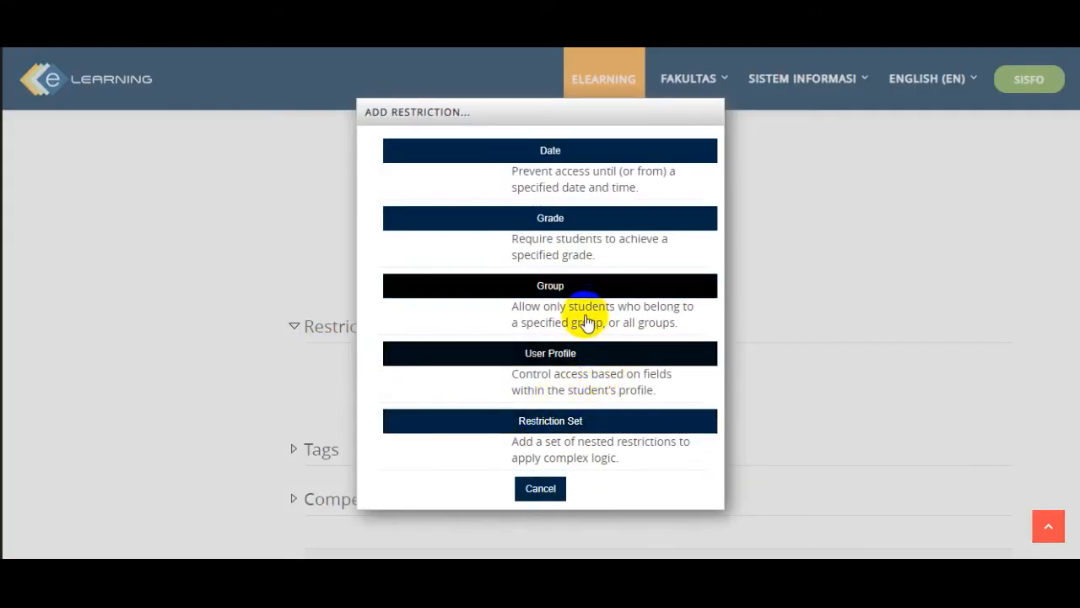
{"action": "left_click", "coordinate": [584, 287]}
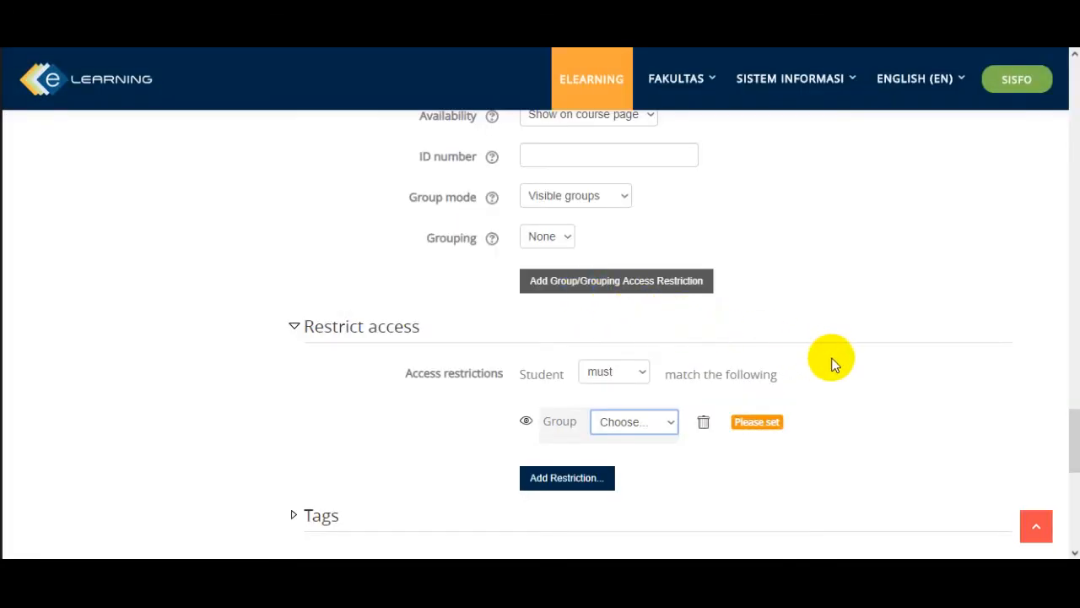
{"action": "scroll", "coordinate": [844, 363], "scroll_direction": "down", "scroll_amount": 1}
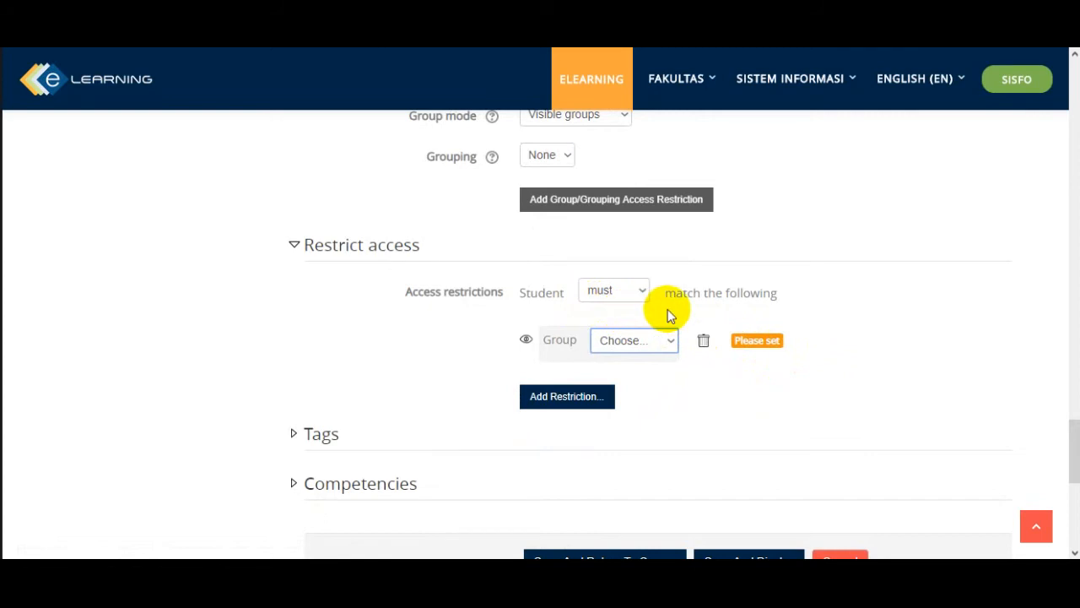
{"action": "left_click", "coordinate": [669, 342]}
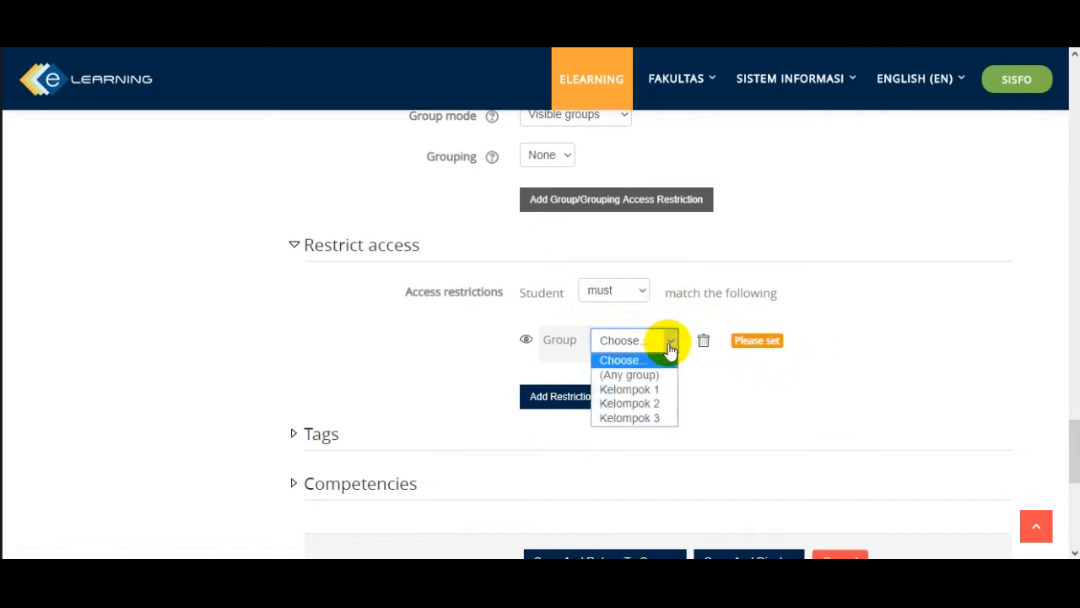
{"action": "left_click", "coordinate": [659, 389]}
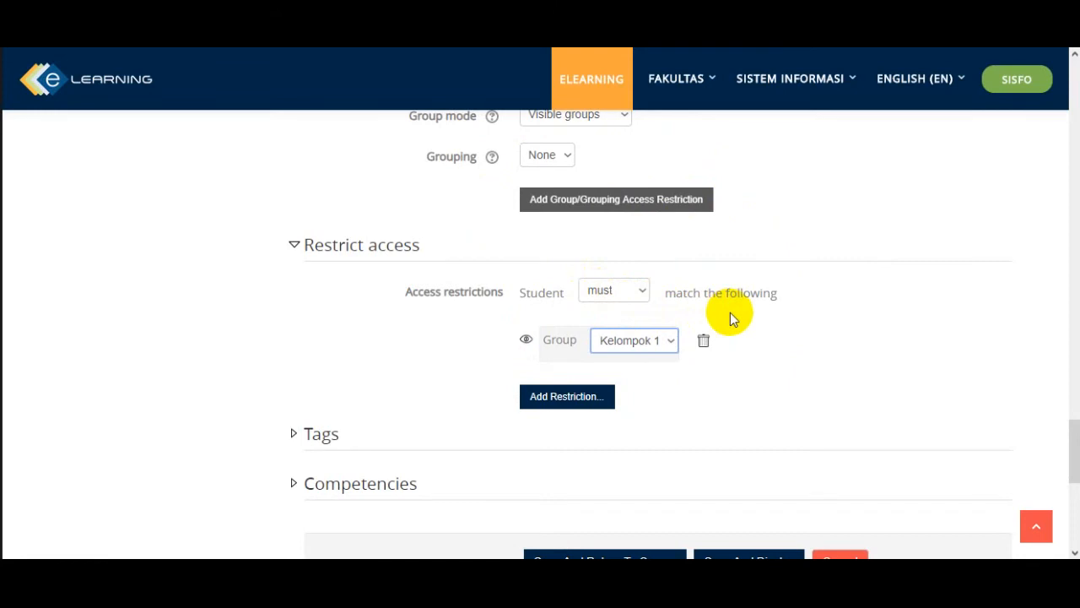
- Review the common module and access settings, and delete the Kelompok 1 group restriction
{"action": "scroll", "coordinate": [726, 321], "scroll_direction": "up", "scroll_amount": 3}
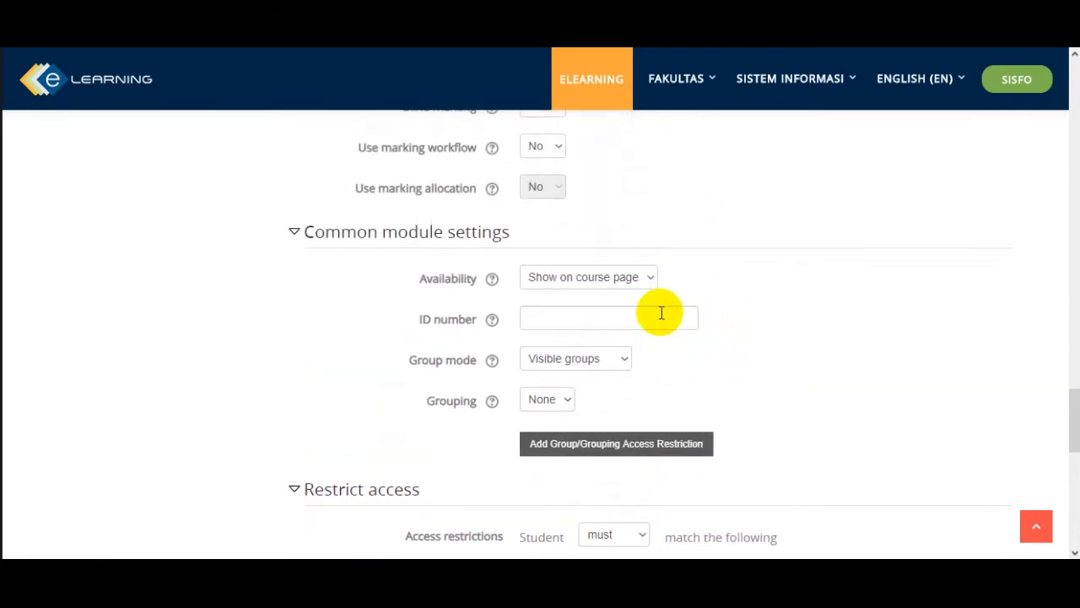
{"action": "scroll", "coordinate": [675, 356], "scroll_direction": "down", "scroll_amount": 1}
{"action": "left_click", "coordinate": [677, 360]}
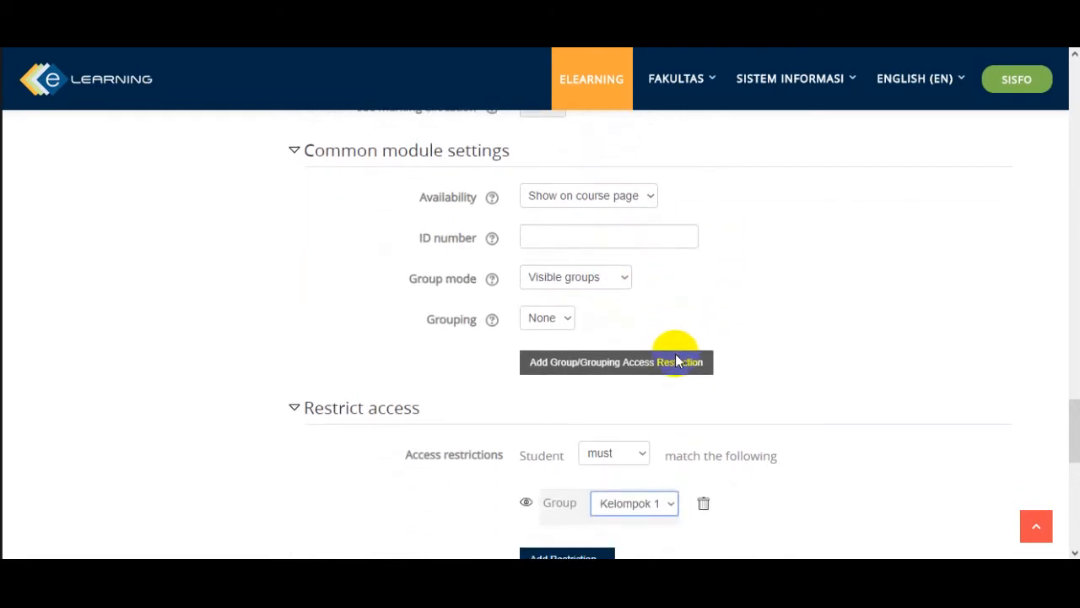
{"action": "scroll", "coordinate": [675, 355], "scroll_direction": "down", "scroll_amount": 1}
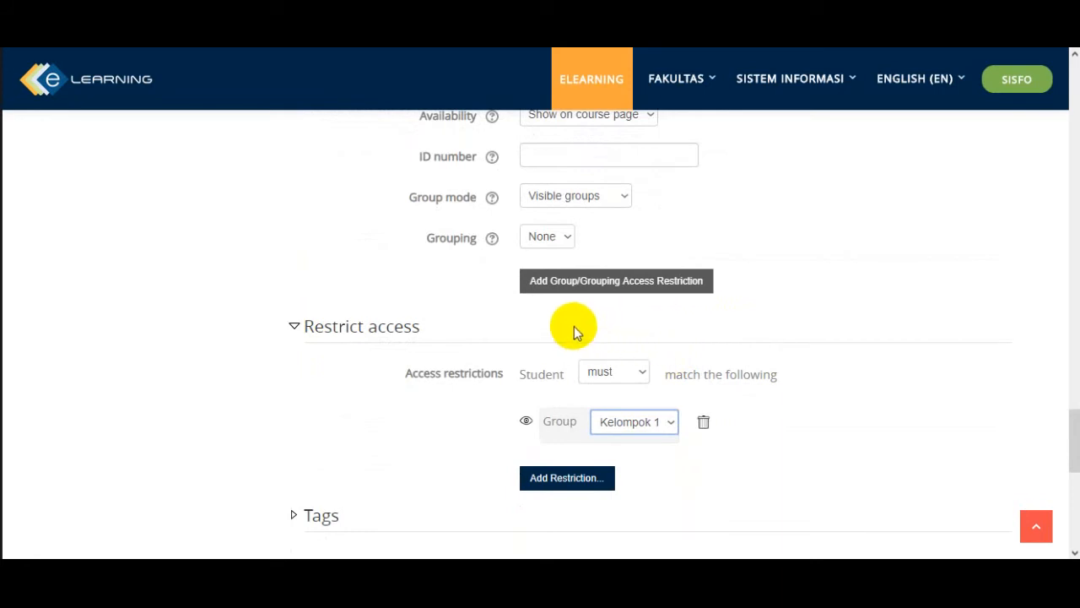
{"action": "scroll", "coordinate": [518, 290], "scroll_direction": "down", "scroll_amount": 1}
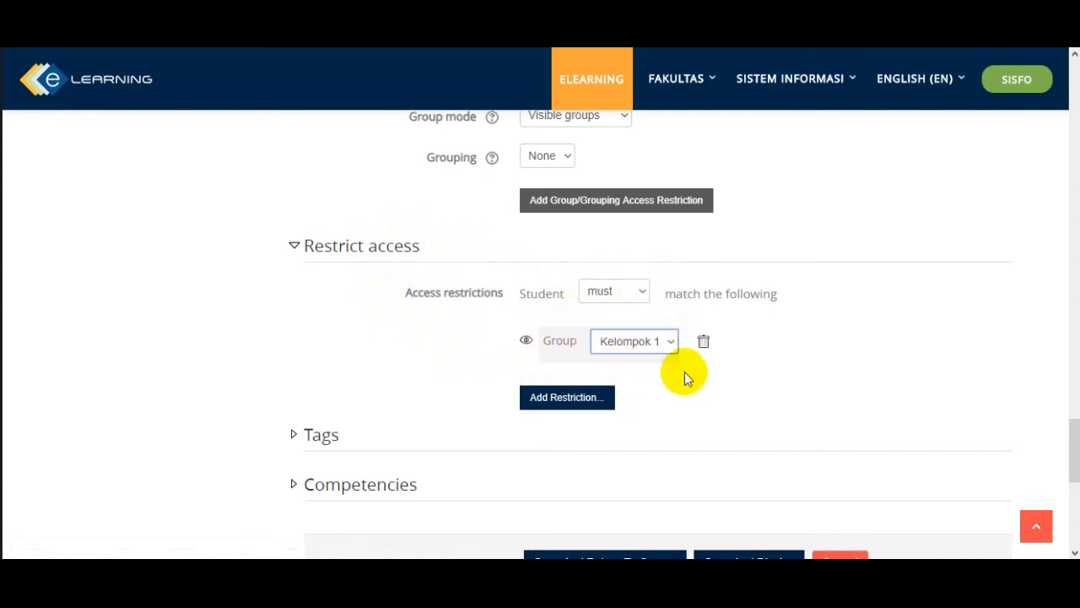
{"action": "scroll", "coordinate": [685, 371], "scroll_direction": "up", "scroll_amount": 1}
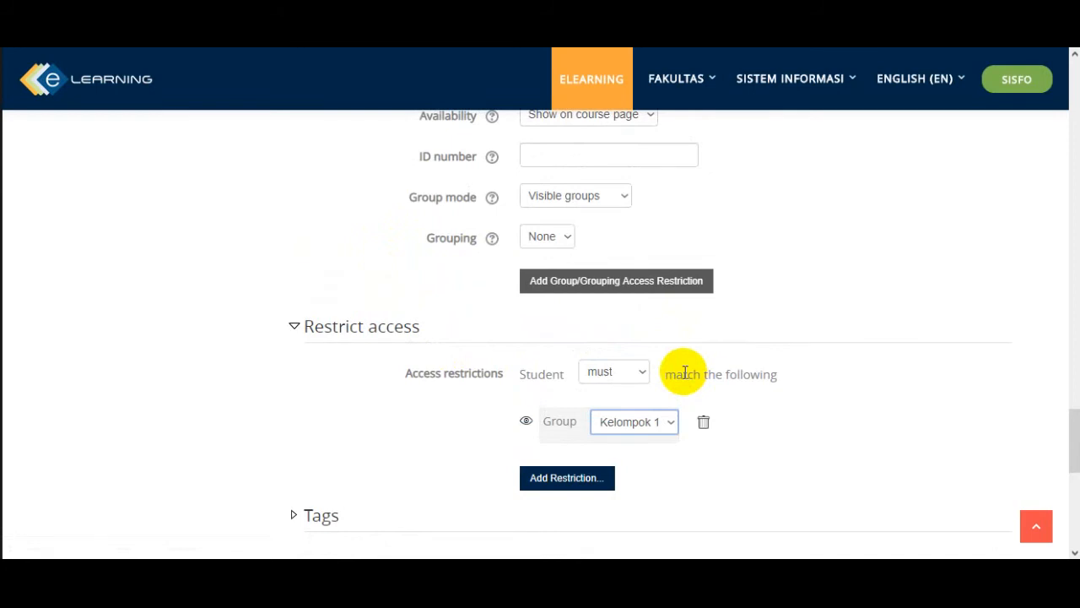
{"action": "scroll", "coordinate": [685, 373], "scroll_direction": "down", "scroll_amount": 1}
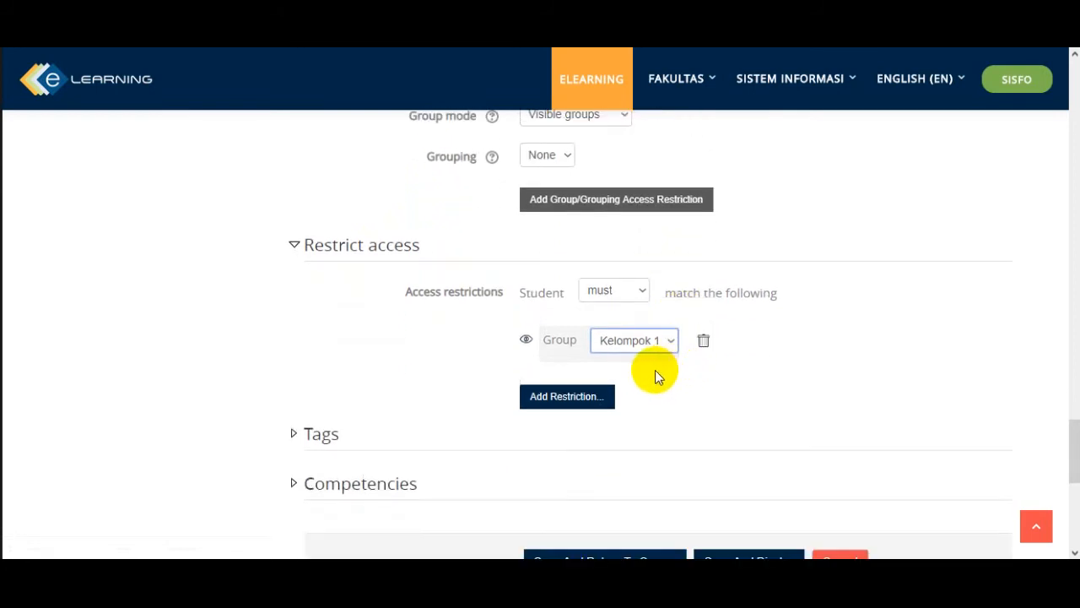
{"action": "left_click", "coordinate": [704, 342]}
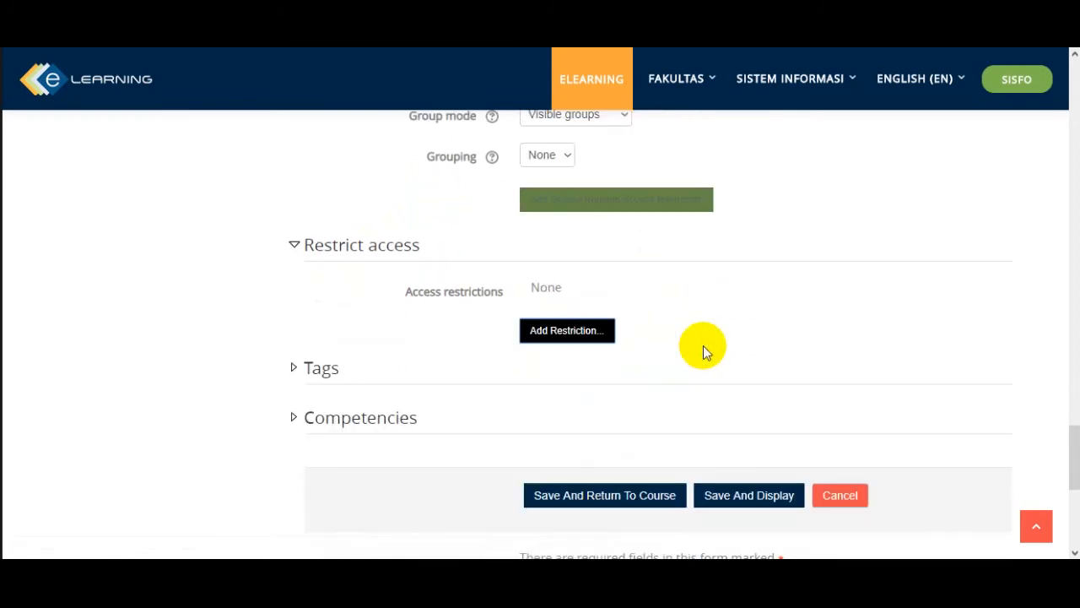
- Save the assignment, return to the course, and view Tugas 01: Membuat Slide Master under Pertemuan 4
{"action": "scroll", "coordinate": [453, 356], "scroll_direction": "down", "scroll_amount": 2}
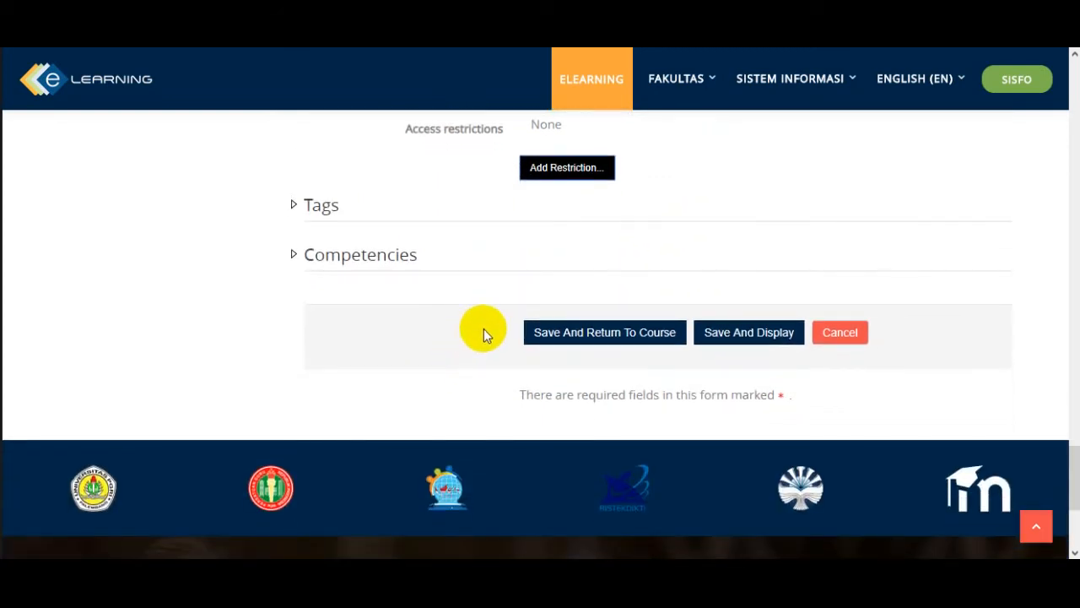
{"action": "left_click", "coordinate": [586, 339]}
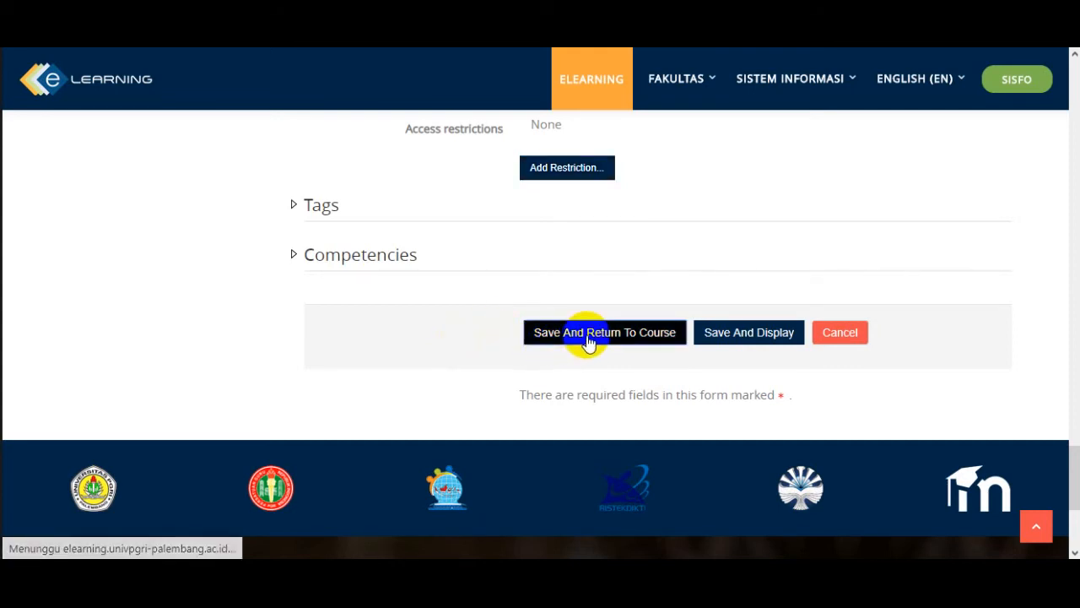
{"action": "scroll", "coordinate": [621, 377], "scroll_direction": "down", "scroll_amount": 10}
{"action": "scroll", "coordinate": [628, 381], "scroll_direction": "down", "scroll_amount": 15}
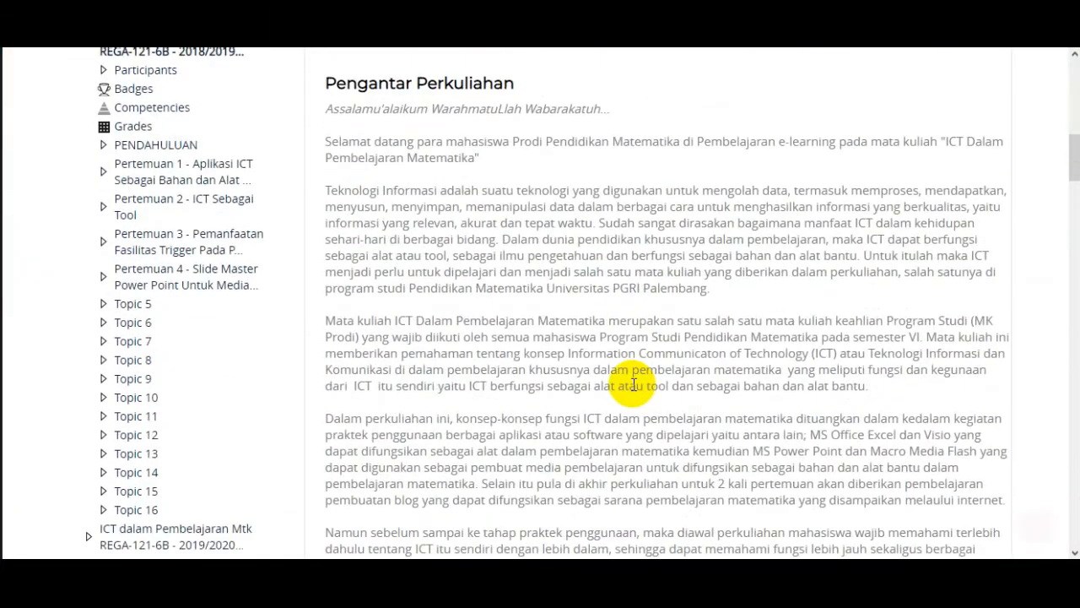
{"action": "scroll", "coordinate": [629, 391], "scroll_direction": "down", "scroll_amount": 15}
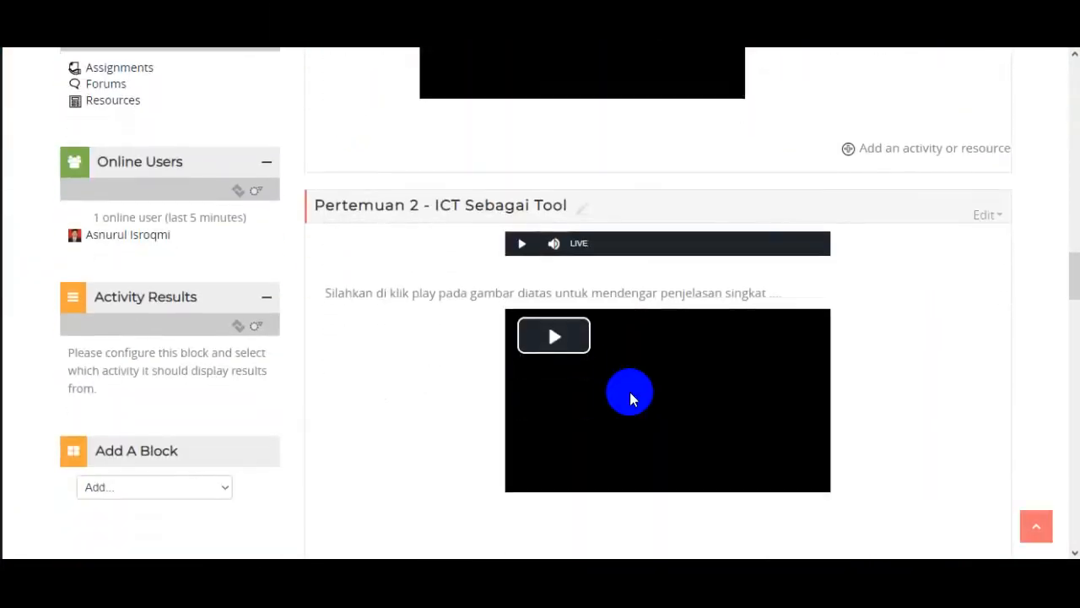
{"action": "scroll", "coordinate": [629, 392], "scroll_direction": "down", "scroll_amount": 10}
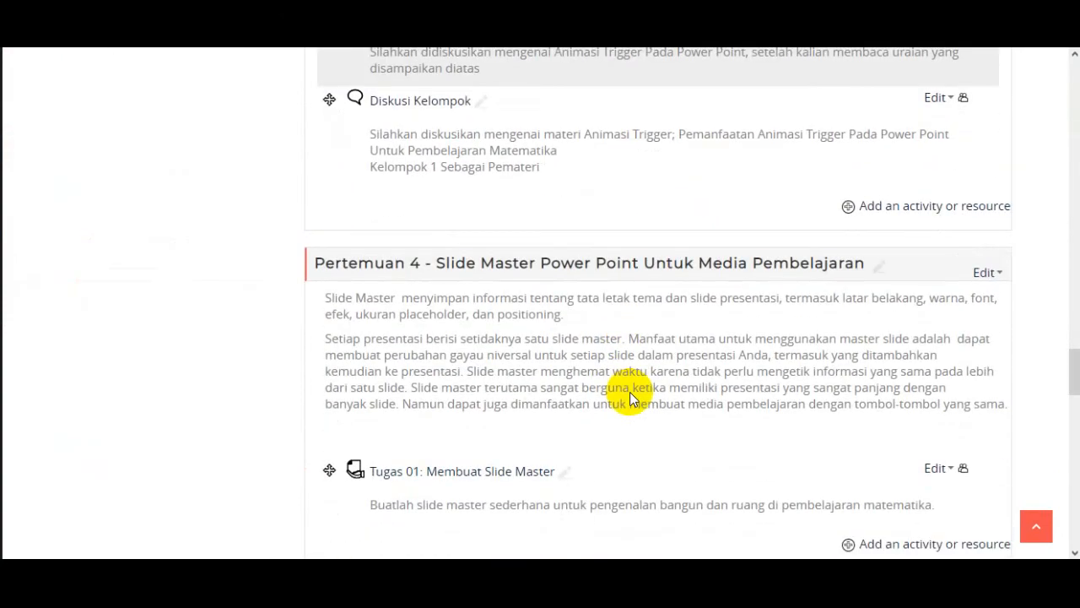
{"action": "scroll", "coordinate": [628, 392], "scroll_direction": "up", "scroll_amount": 2}
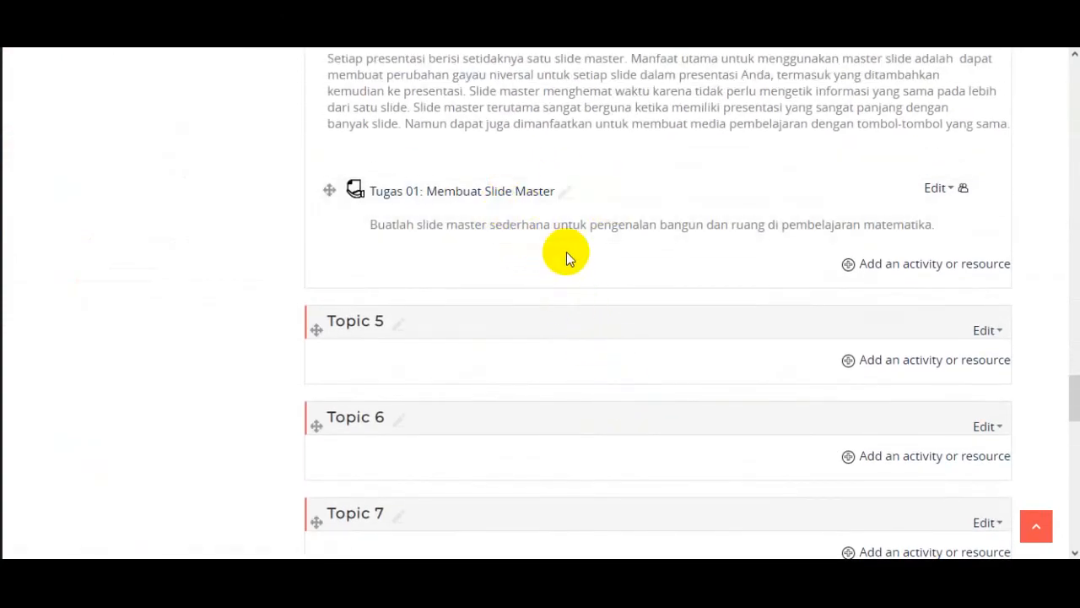
{"action": "scroll", "coordinate": [521, 253], "scroll_direction": "up", "scroll_amount": 1}
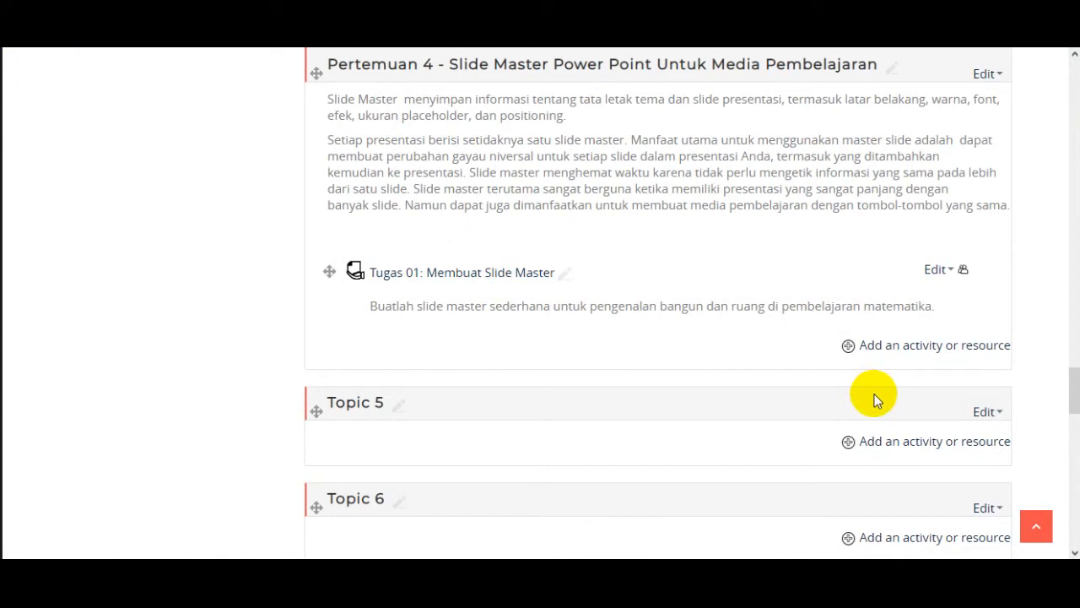
- Add a new Assignment activity to the Pertemuan 4 section
{"action": "left_click", "coordinate": [926, 348]}
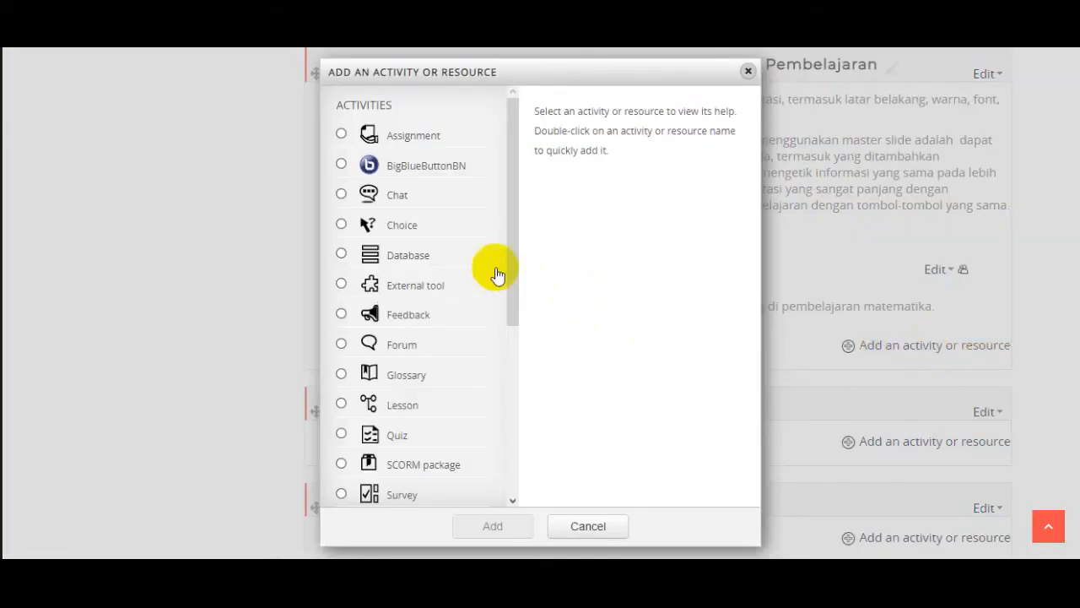
{"action": "left_click", "coordinate": [403, 147]}
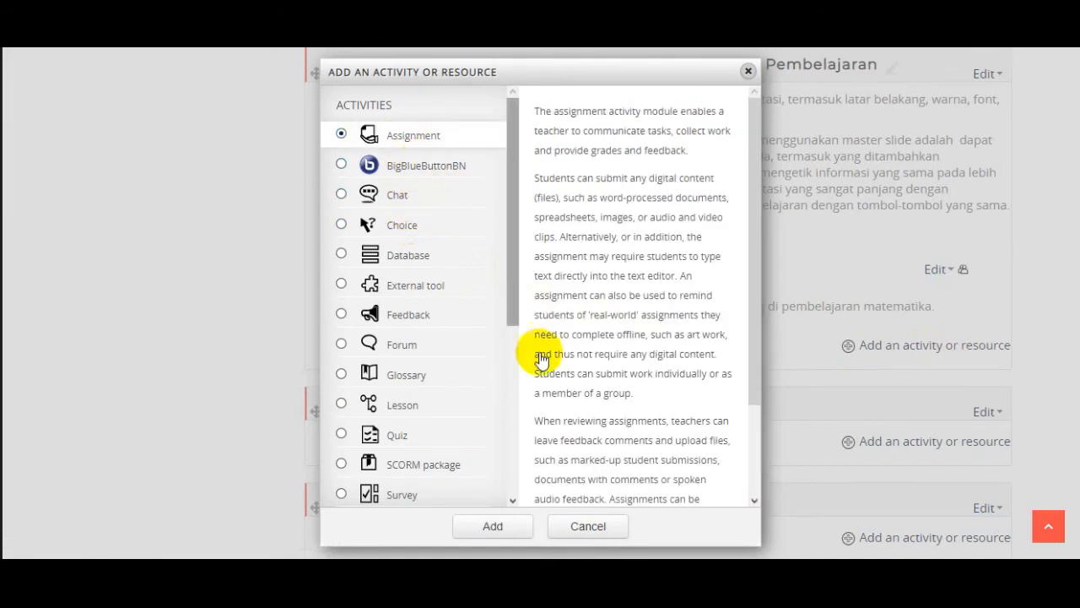
{"action": "left_click", "coordinate": [500, 525]}
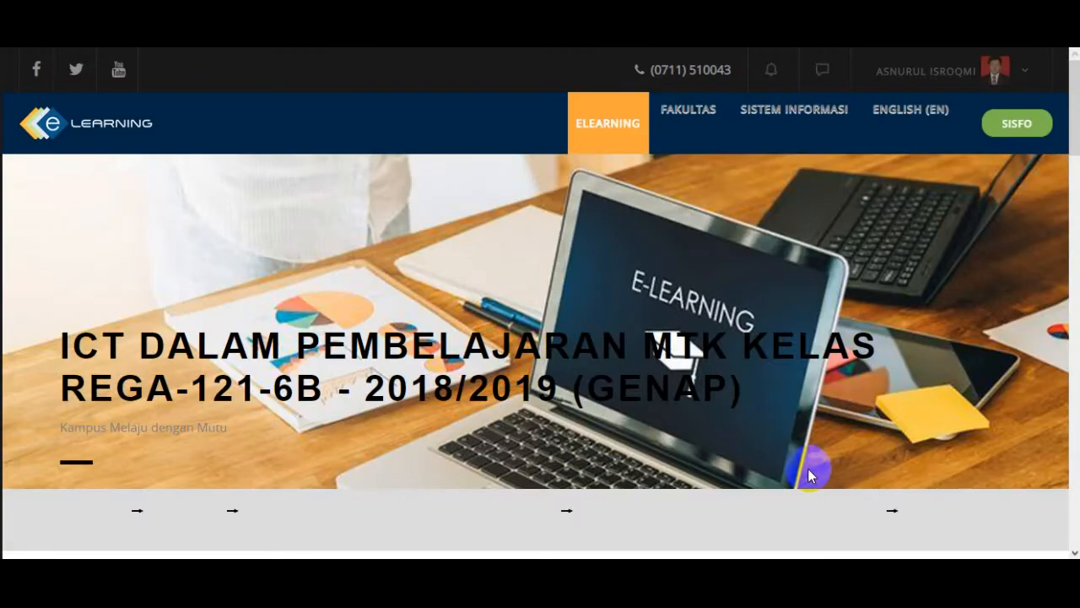
- Name the assignment "Tugas Kelompok 1" with the description "Buatlah slide master sederhana untuk mengenalkan data diri anda", displayed on the course page
{"action": "scroll", "coordinate": [802, 463], "scroll_direction": "down", "scroll_amount": 7}
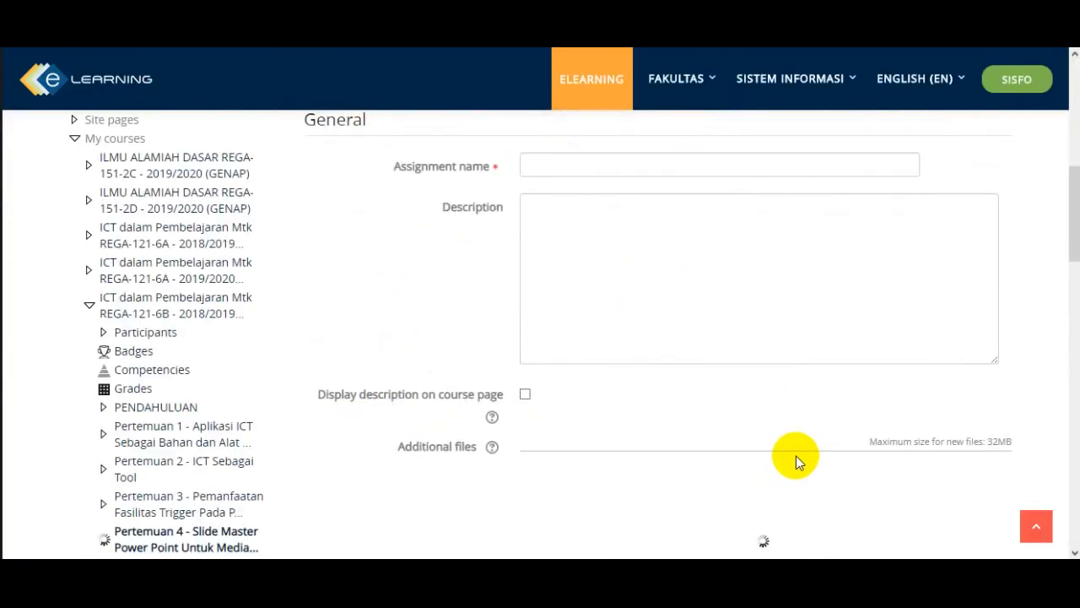
{"action": "left_click", "coordinate": [589, 356]}
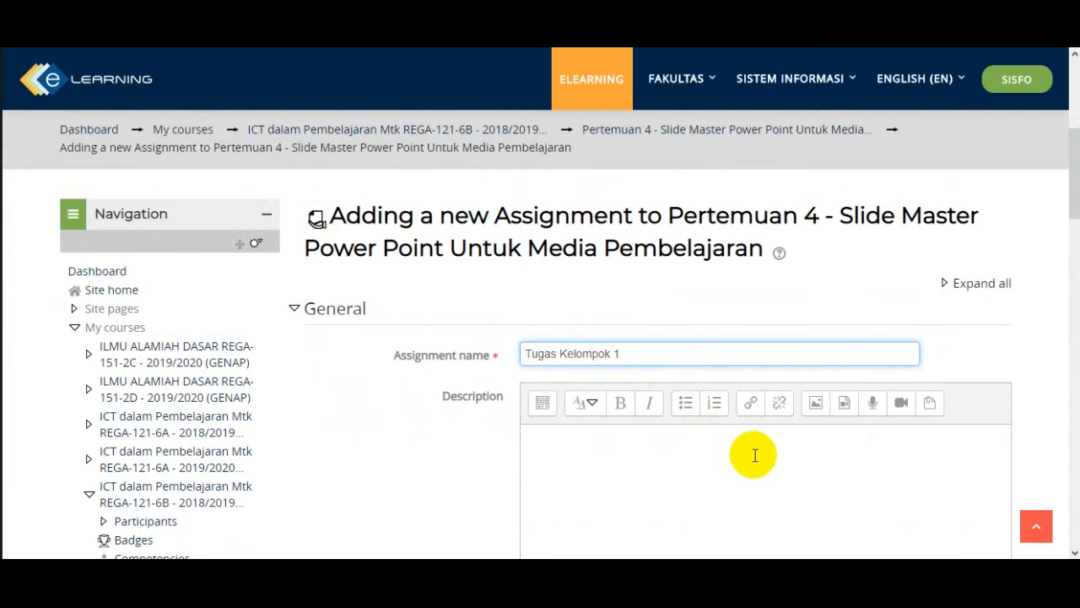
{"action": "scroll", "coordinate": [746, 452], "scroll_direction": "down", "scroll_amount": 1}
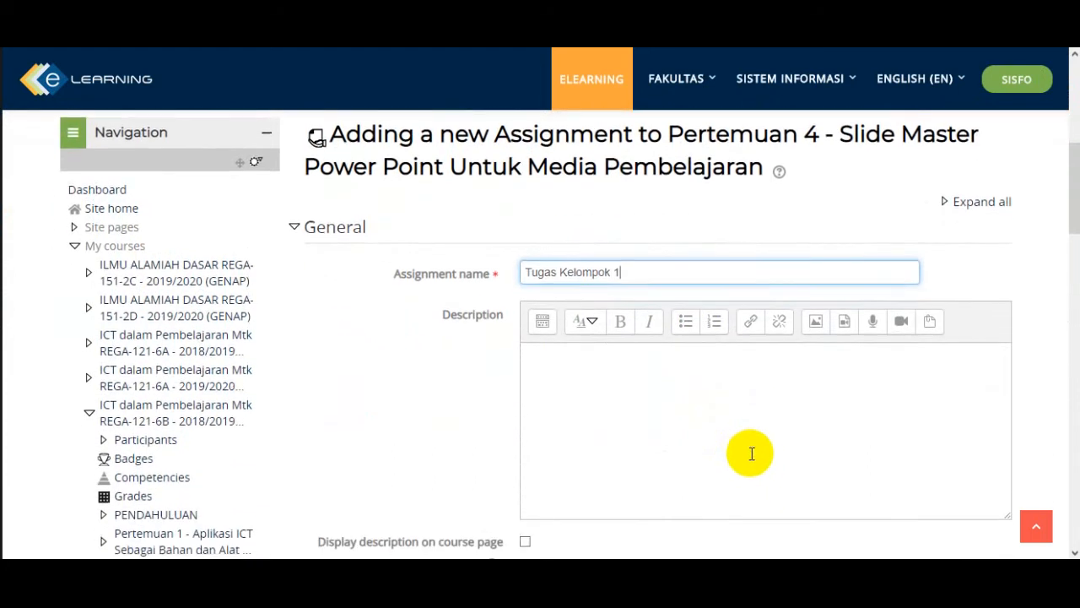
{"action": "left_click", "coordinate": [699, 378]}
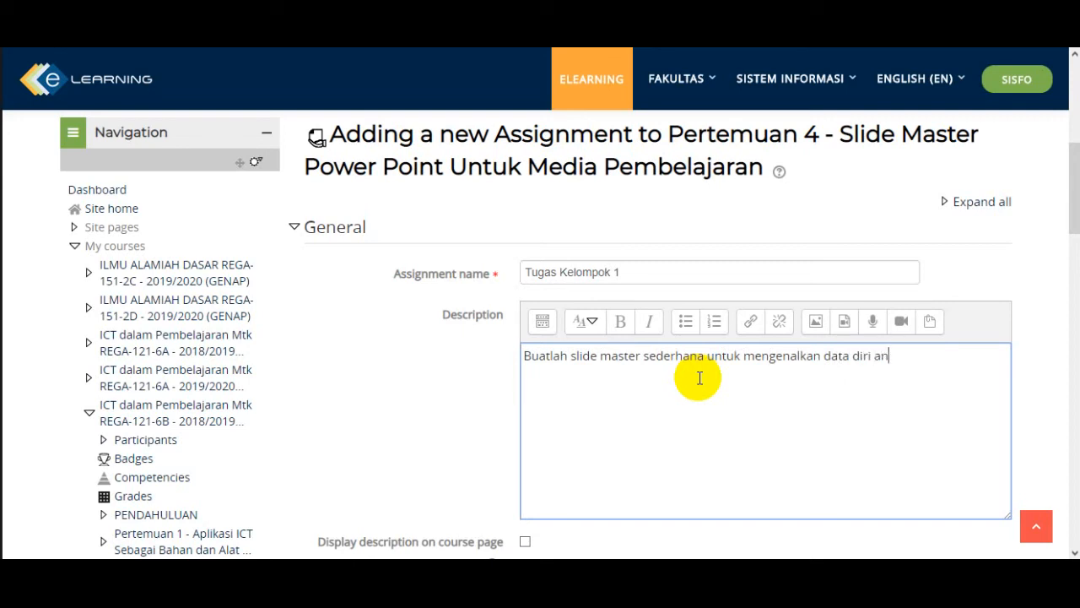
{"action": "scroll", "coordinate": [699, 378], "scroll_direction": "down", "scroll_amount": 2}
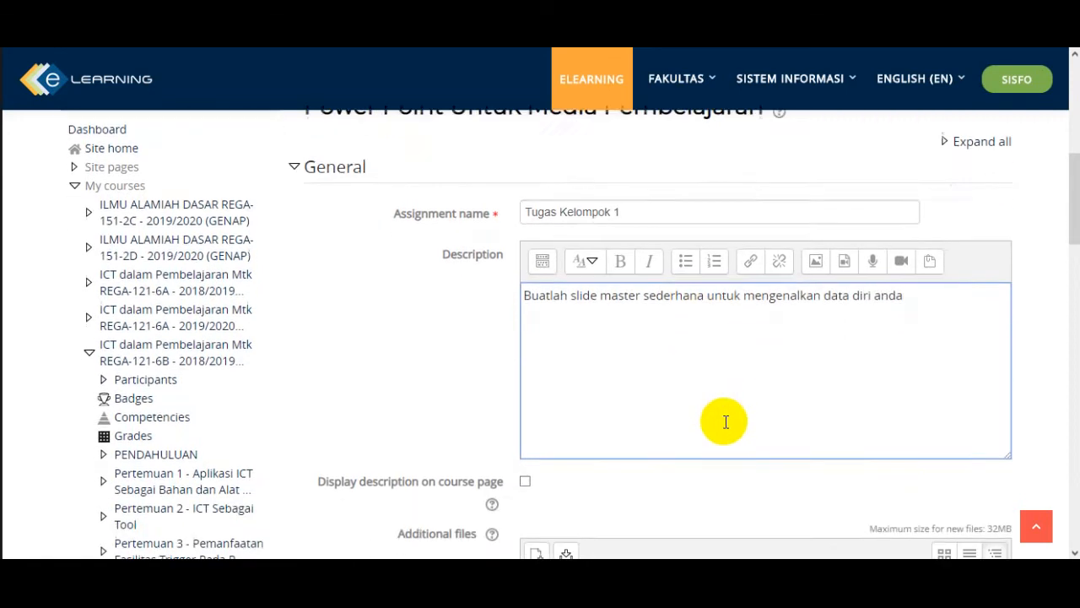
{"action": "left_click", "coordinate": [525, 379]}
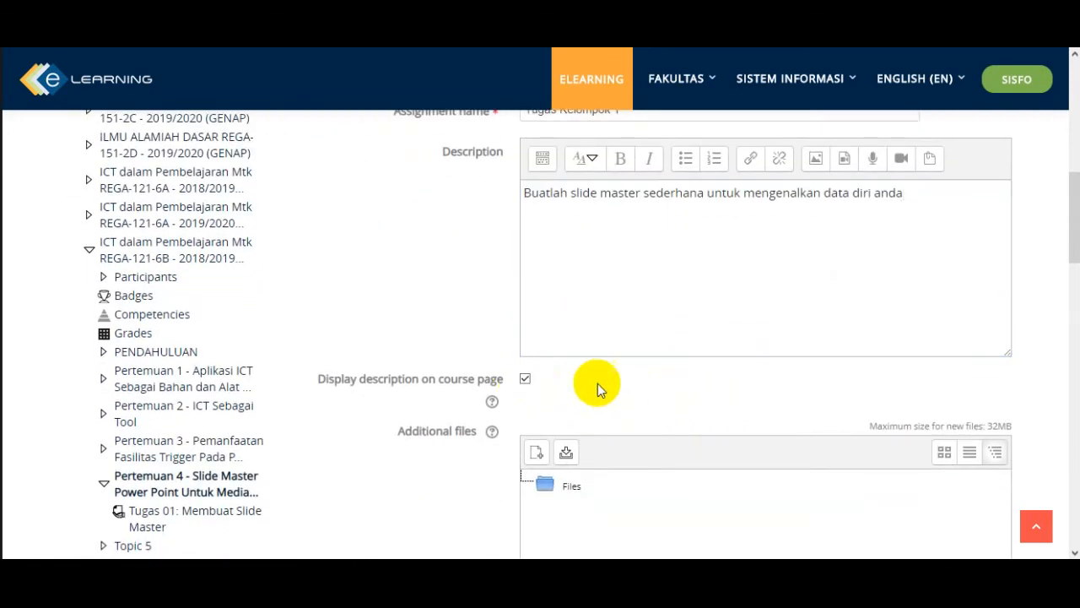
- Set both Students submit in groups and Require group to make submission to Yes in the group submission settings
{"action": "scroll", "coordinate": [619, 388], "scroll_direction": "down", "scroll_amount": 3}
{"action": "scroll", "coordinate": [619, 388], "scroll_direction": "down", "scroll_amount": 2}
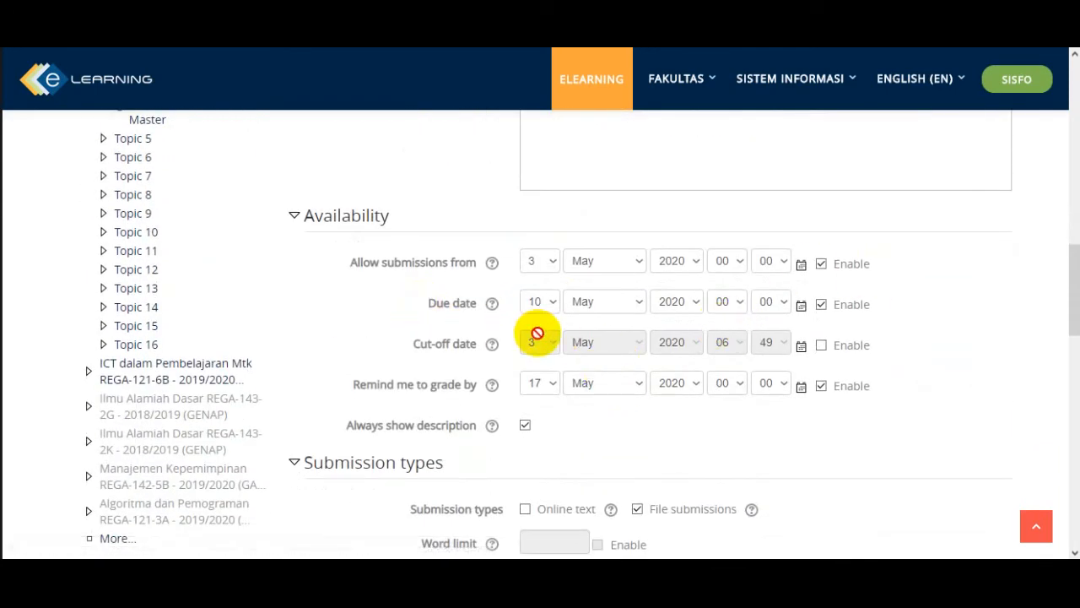
{"action": "scroll", "coordinate": [537, 335], "scroll_direction": "down", "scroll_amount": 4}
{"action": "scroll", "coordinate": [537, 335], "scroll_direction": "down", "scroll_amount": 3}
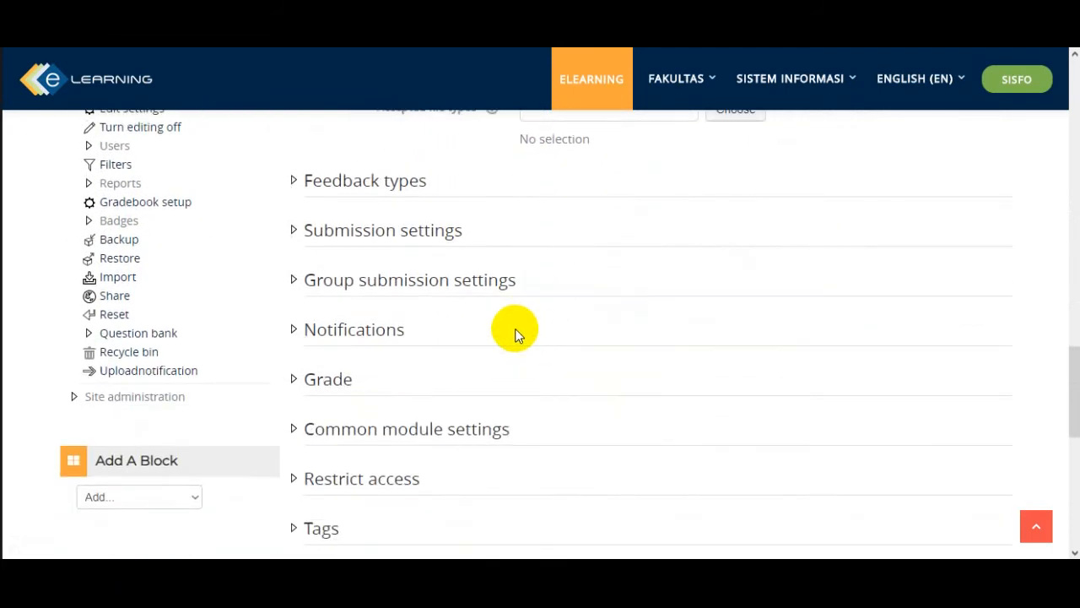
{"action": "left_click", "coordinate": [291, 283]}
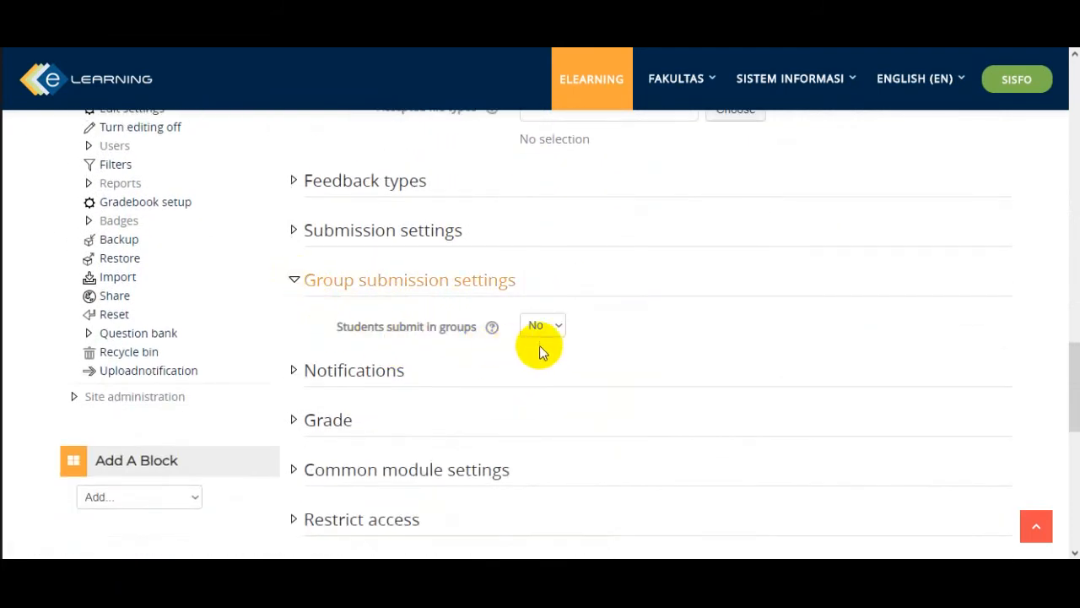
{"action": "left_click", "coordinate": [556, 331]}
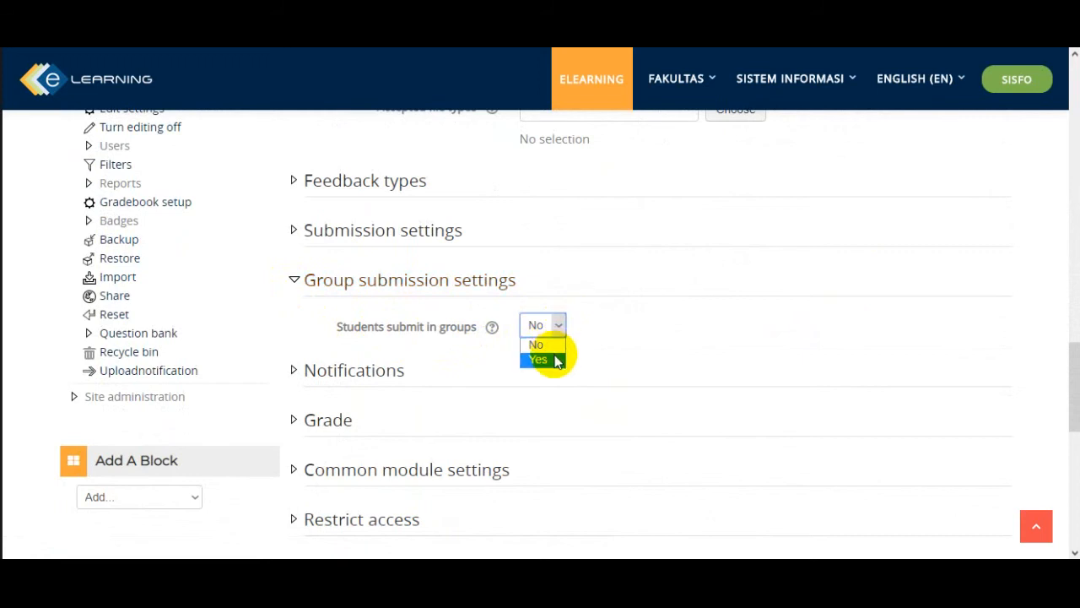
{"action": "left_click", "coordinate": [552, 357]}
{"action": "scroll", "coordinate": [608, 375], "scroll_direction": "down", "scroll_amount": 1}
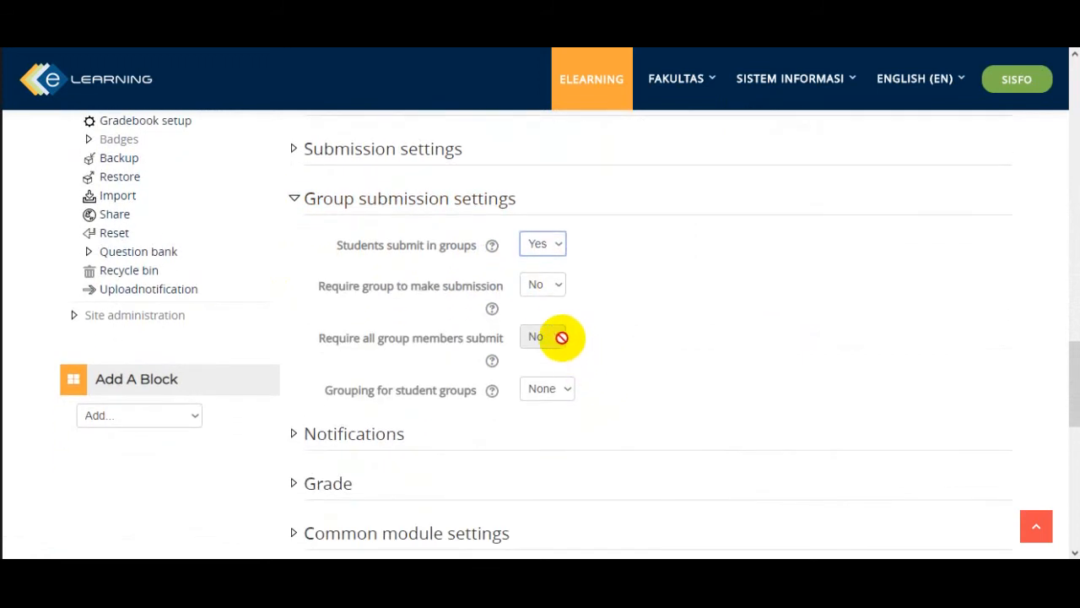
{"action": "left_click", "coordinate": [558, 287]}
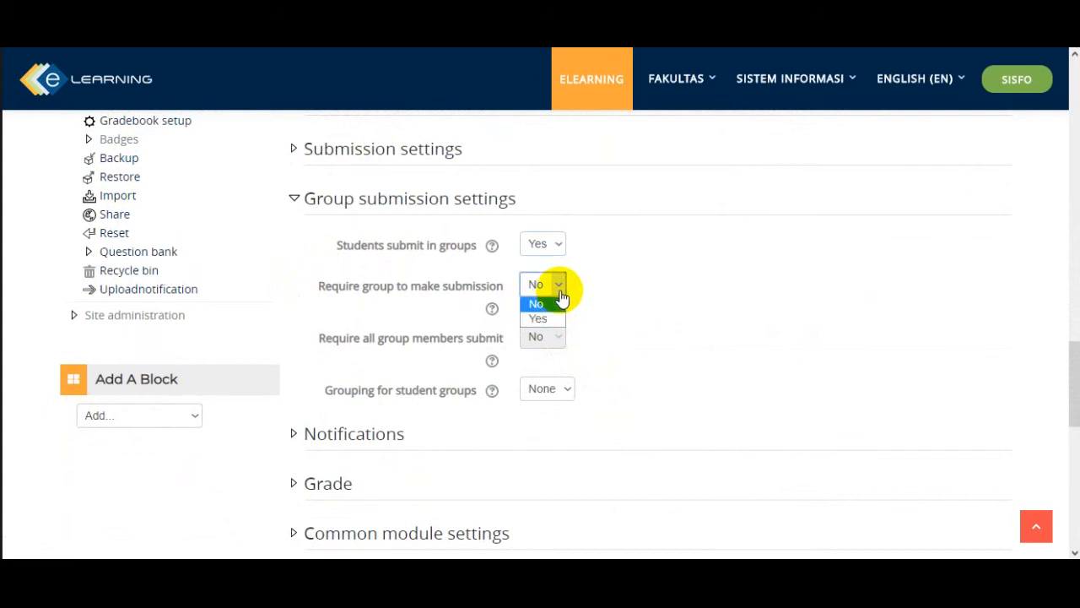
{"action": "left_click", "coordinate": [555, 317]}
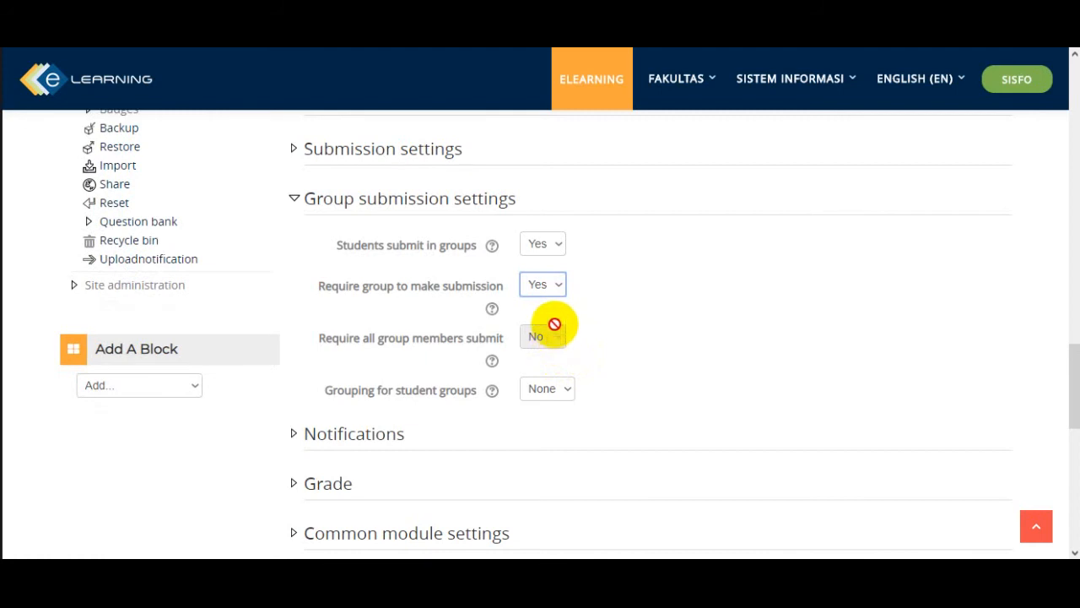
- Add a group access restriction to the assignment so that students must belong to Kelompok 3
{"action": "scroll", "coordinate": [553, 363], "scroll_direction": "down", "scroll_amount": 1}
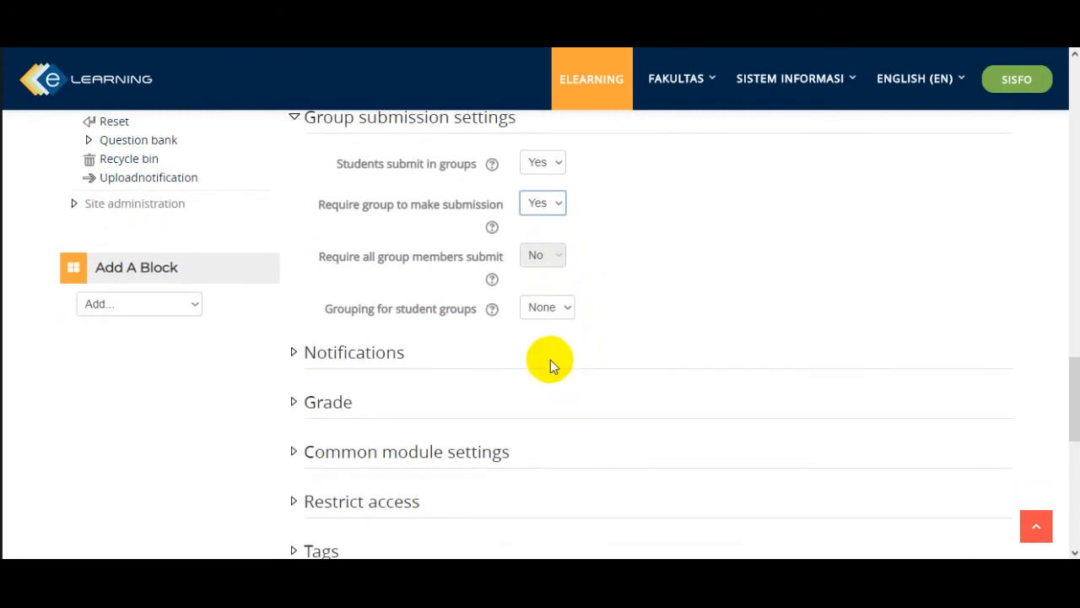
{"action": "scroll", "coordinate": [501, 363], "scroll_direction": "down", "scroll_amount": 1}
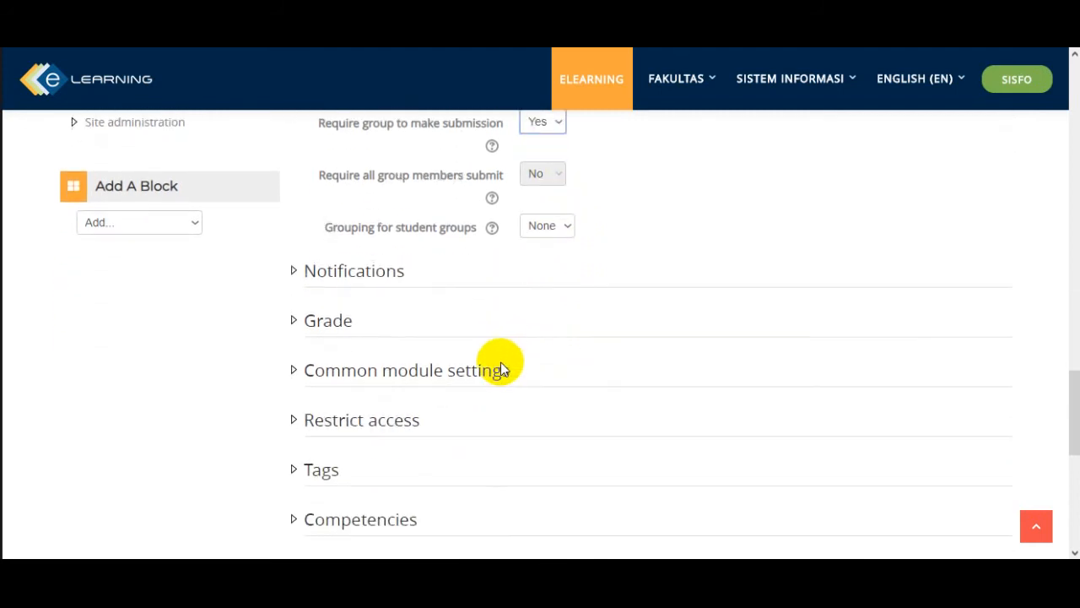
{"action": "scroll", "coordinate": [501, 367], "scroll_direction": "down", "scroll_amount": 1}
{"action": "scroll", "coordinate": [502, 367], "scroll_direction": "down", "scroll_amount": 1}
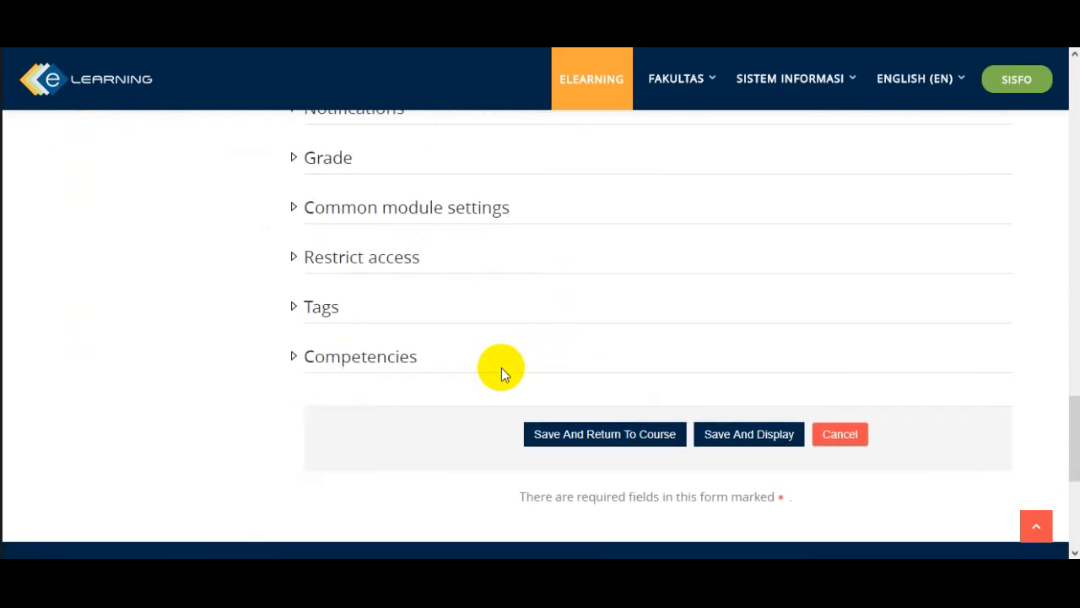
{"action": "left_click", "coordinate": [295, 259]}
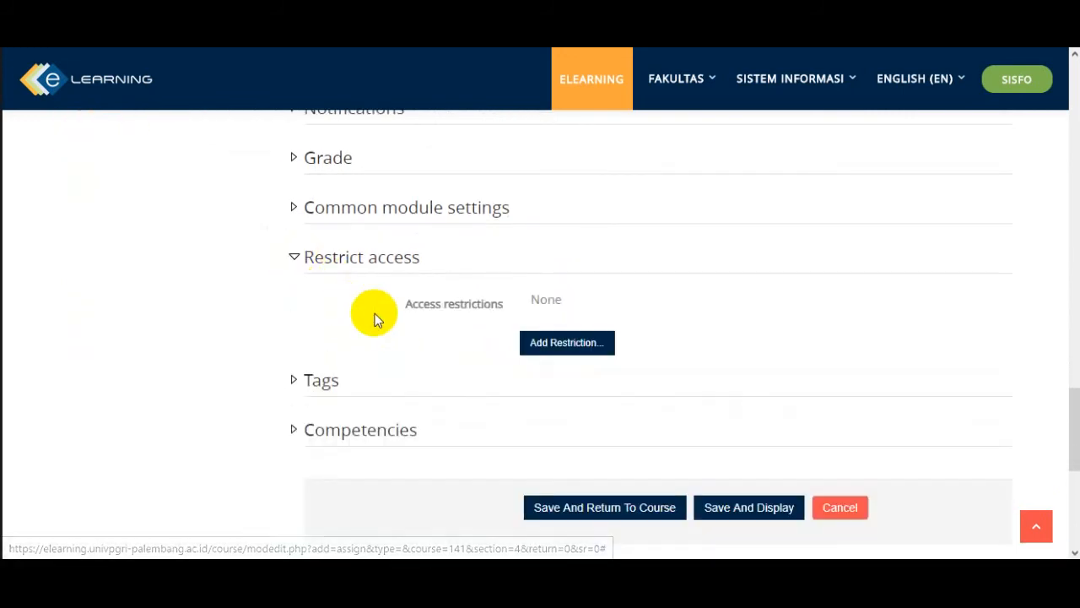
{"action": "left_click", "coordinate": [552, 347]}
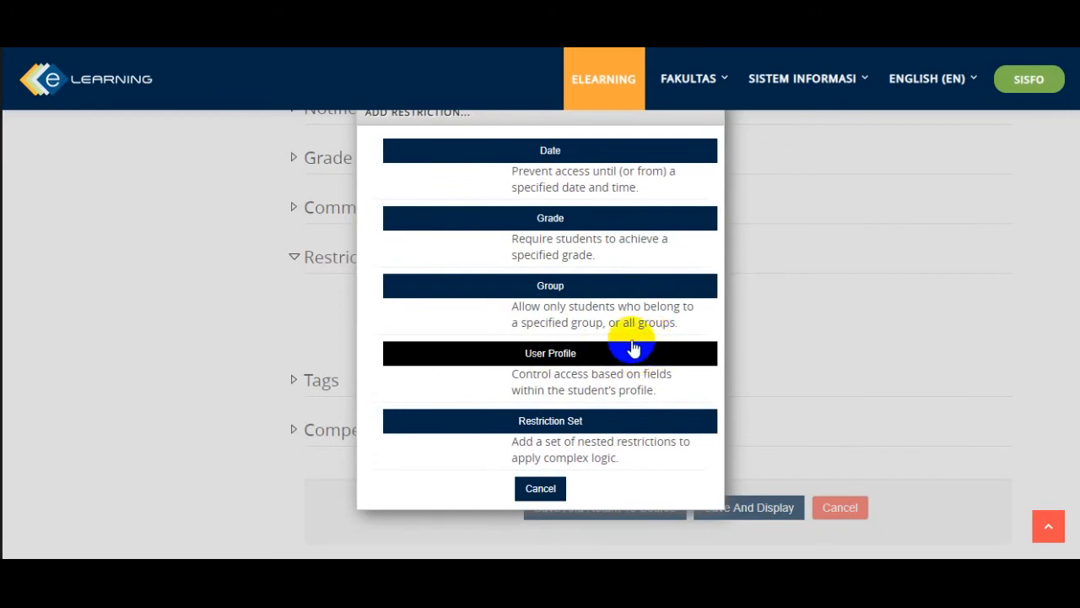
{"action": "left_click", "coordinate": [614, 287]}
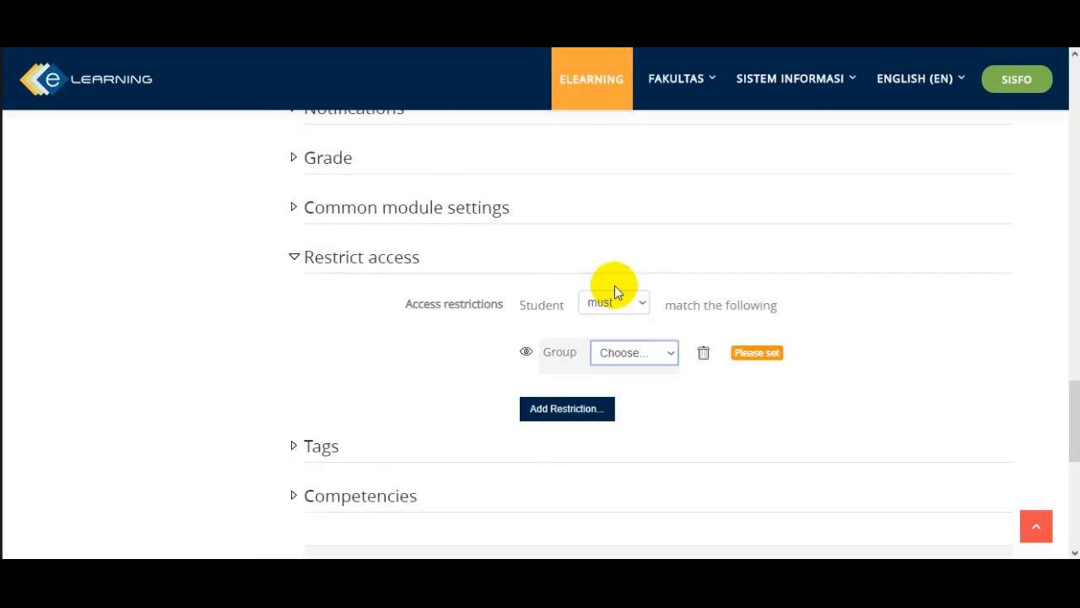
{"action": "left_click", "coordinate": [674, 354]}
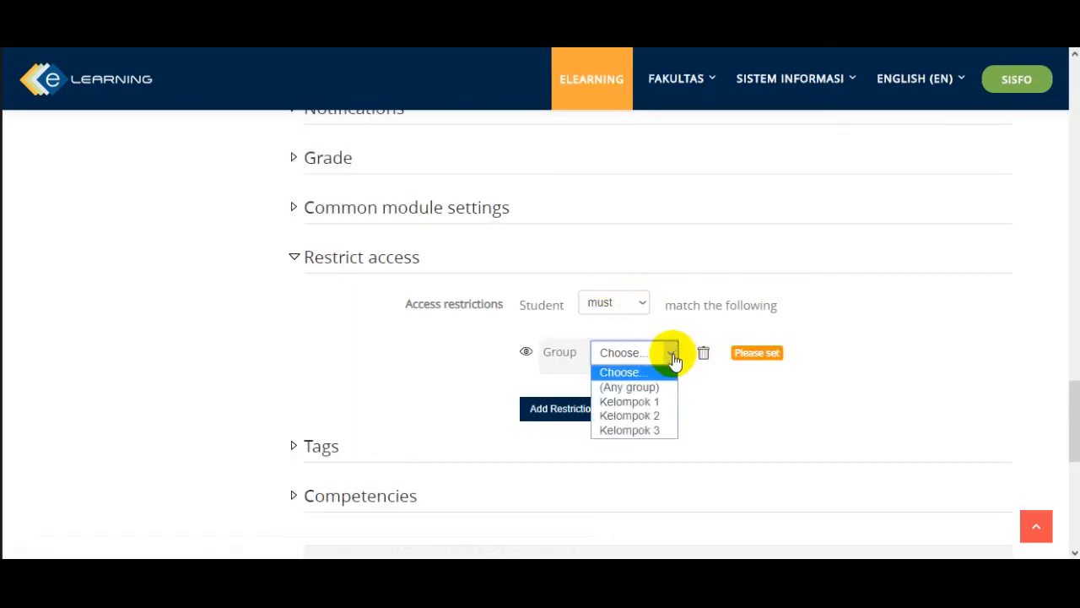
{"action": "left_click", "coordinate": [658, 429]}
- Save the group assignment, return to the course, and view it under Pertemuan 4
{"action": "scroll", "coordinate": [589, 424], "scroll_direction": "down", "scroll_amount": 1}
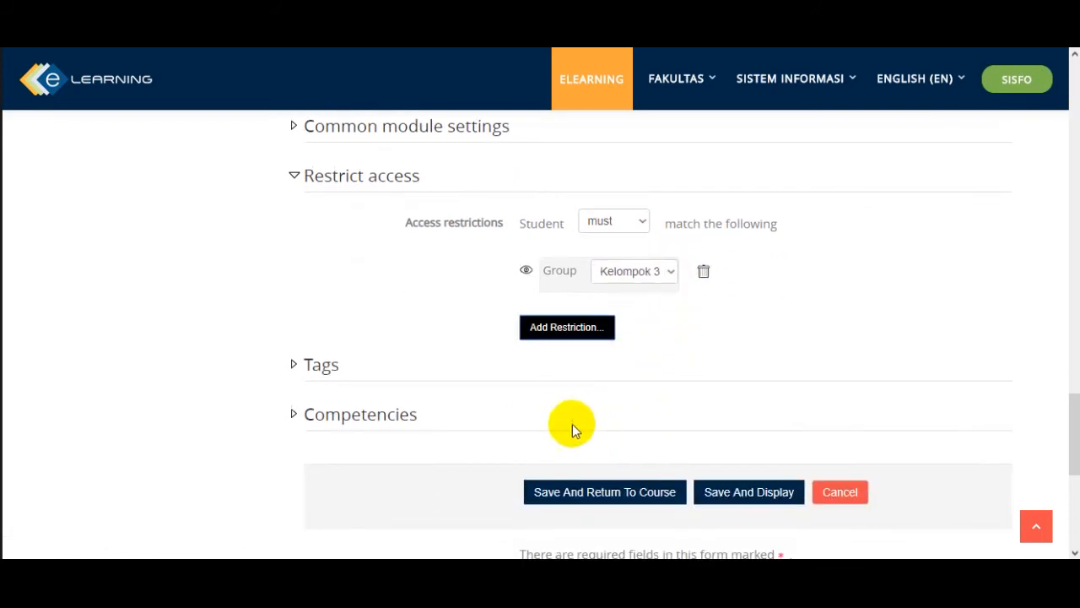
{"action": "scroll", "coordinate": [557, 426], "scroll_direction": "down", "scroll_amount": 1}
{"action": "left_click", "coordinate": [585, 414]}
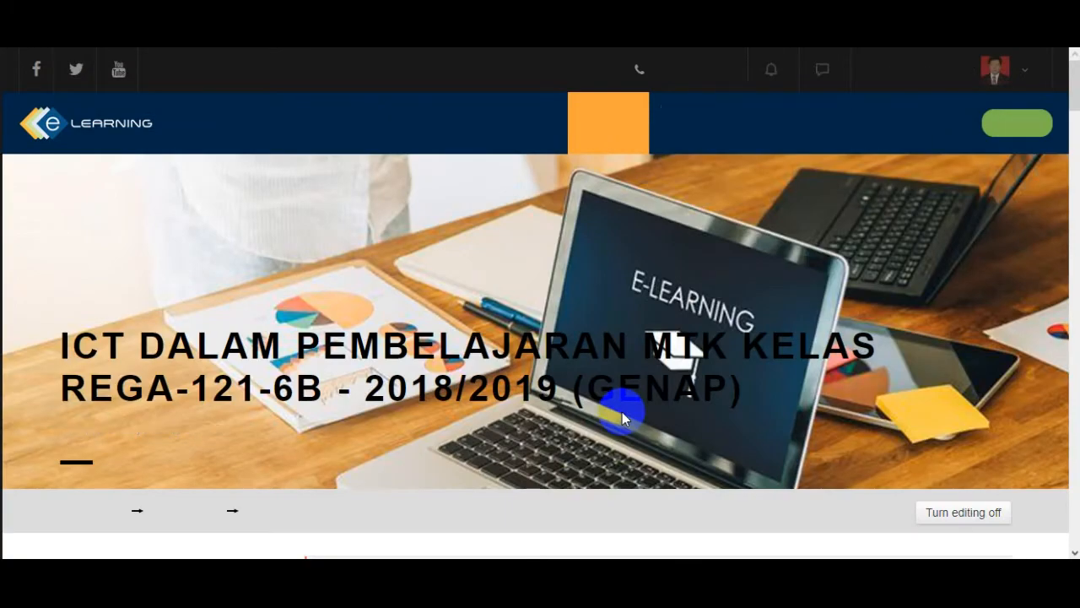
{"action": "scroll", "coordinate": [621, 410], "scroll_direction": "down", "scroll_amount": 2}
{"action": "scroll", "coordinate": [620, 409], "scroll_direction": "down", "scroll_amount": 15}
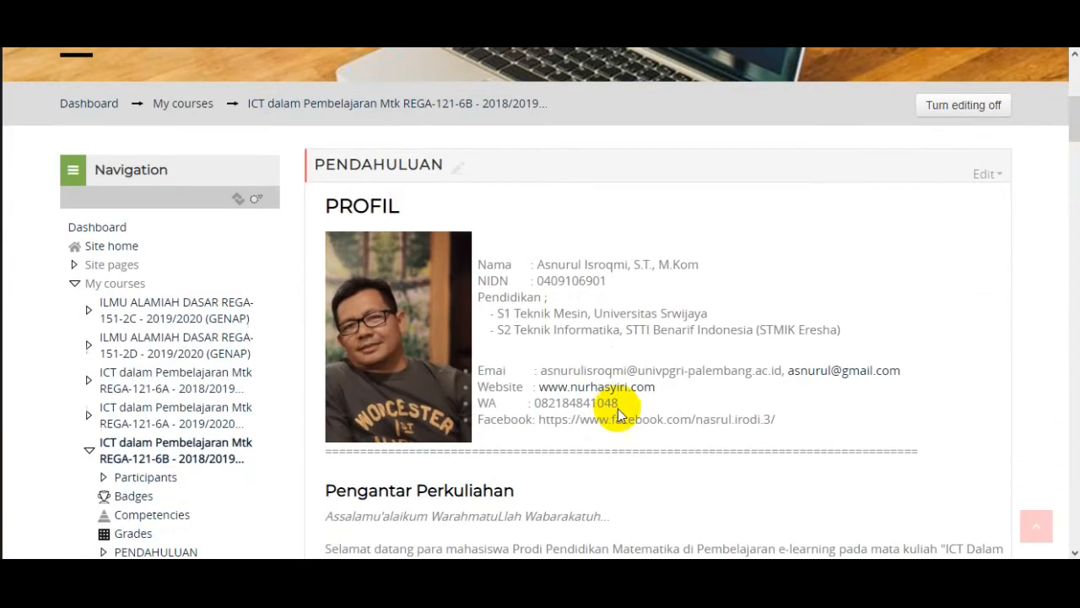
{"action": "scroll", "coordinate": [618, 401], "scroll_direction": "down", "scroll_amount": 20}
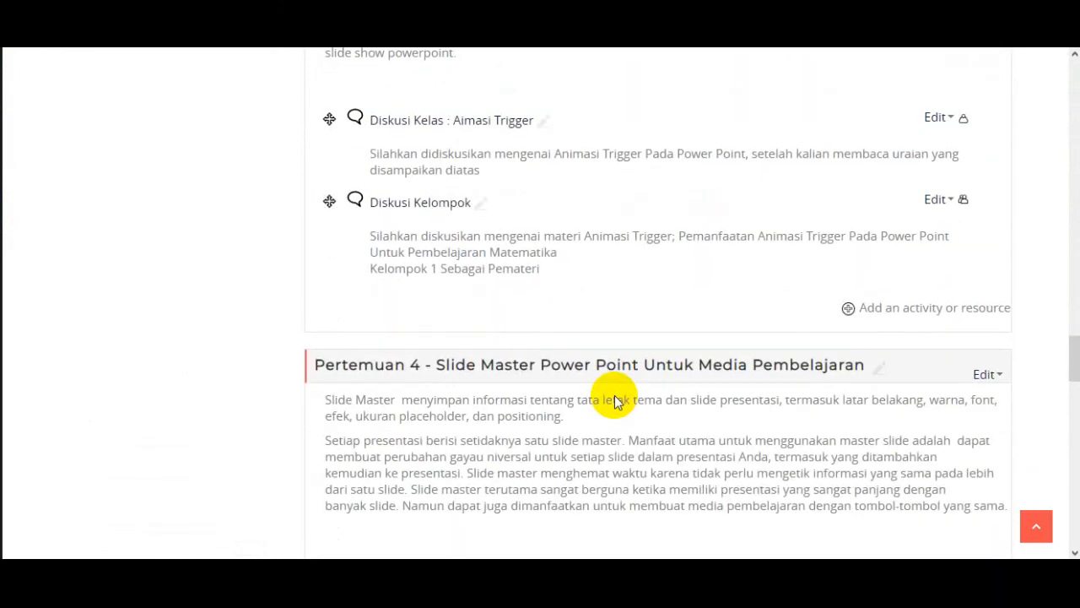
{"action": "scroll", "coordinate": [615, 402], "scroll_direction": "up", "scroll_amount": 1}
{"action": "scroll", "coordinate": [614, 395], "scroll_direction": "down", "scroll_amount": 9}
{"action": "scroll", "coordinate": [612, 393], "scroll_direction": "up", "scroll_amount": 2}
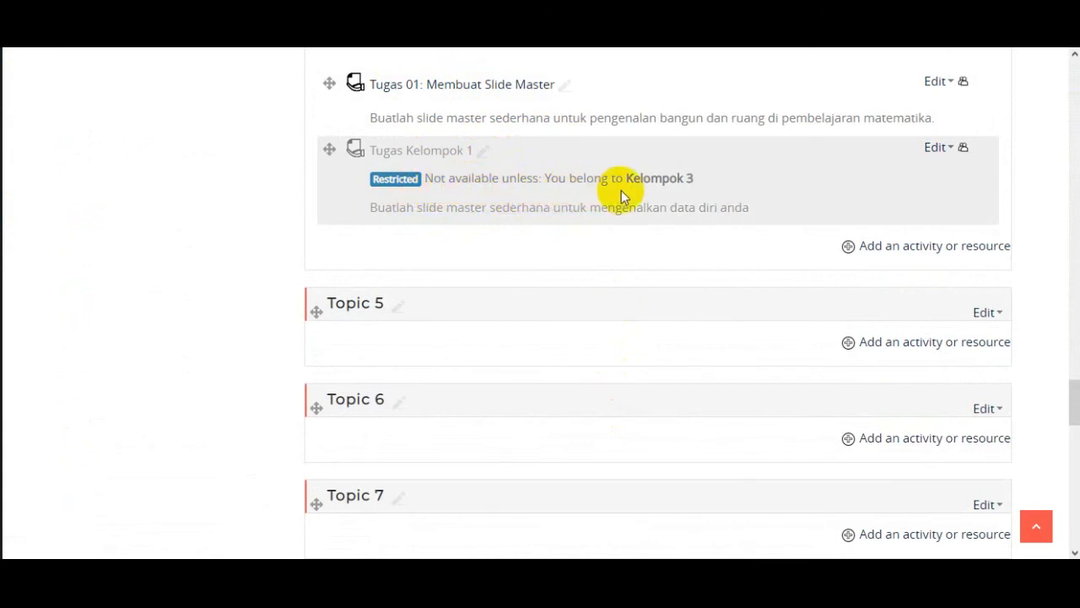
- Rename the Tugas Kelompok 1 assignment in Pertemuan 4 as "Tugas Kelompok 3"
{"action": "left_click", "coordinate": [479, 161]}
{"action": "left_click", "coordinate": [469, 148]}
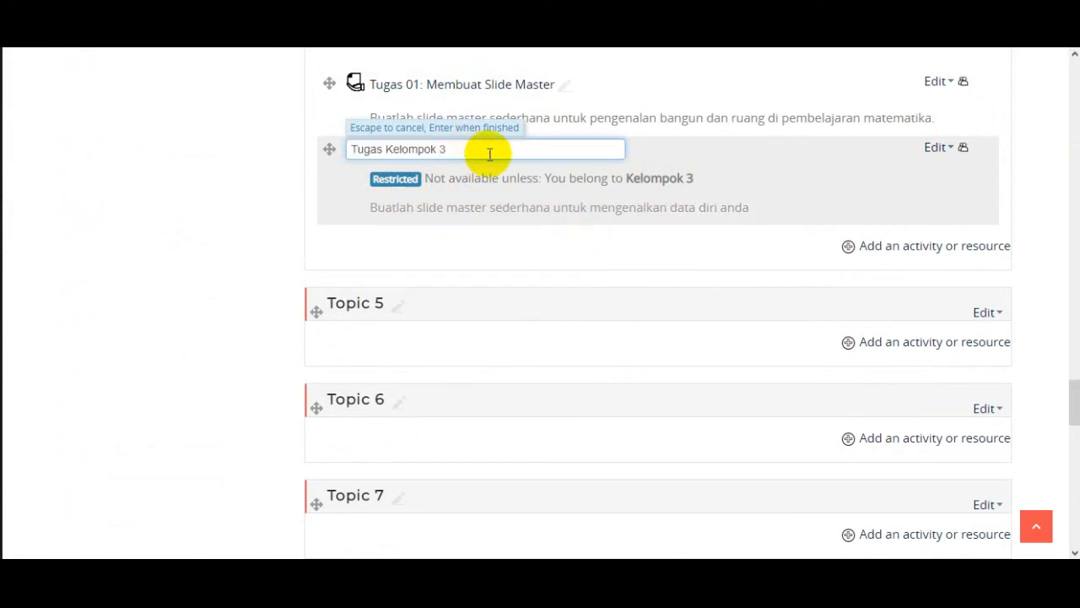
{"action": "type", "text": "3"}
{"action": "key", "text": "Return"}
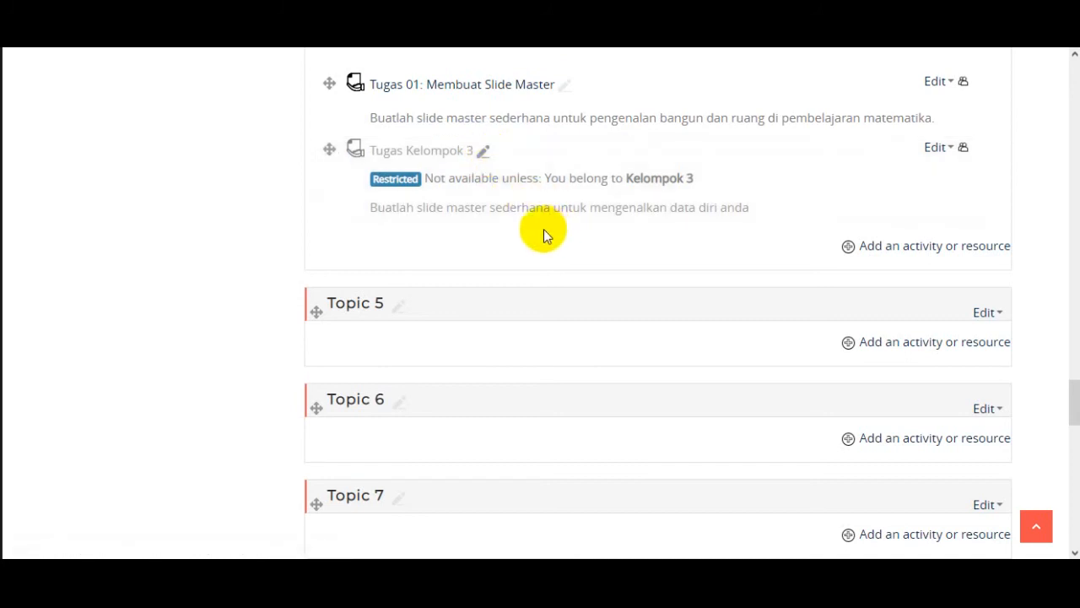
{"action": "scroll", "coordinate": [560, 256], "scroll_direction": "up", "scroll_amount": 2}
{"action": "scroll", "coordinate": [616, 386], "scroll_direction": "down", "scroll_amount": 1}
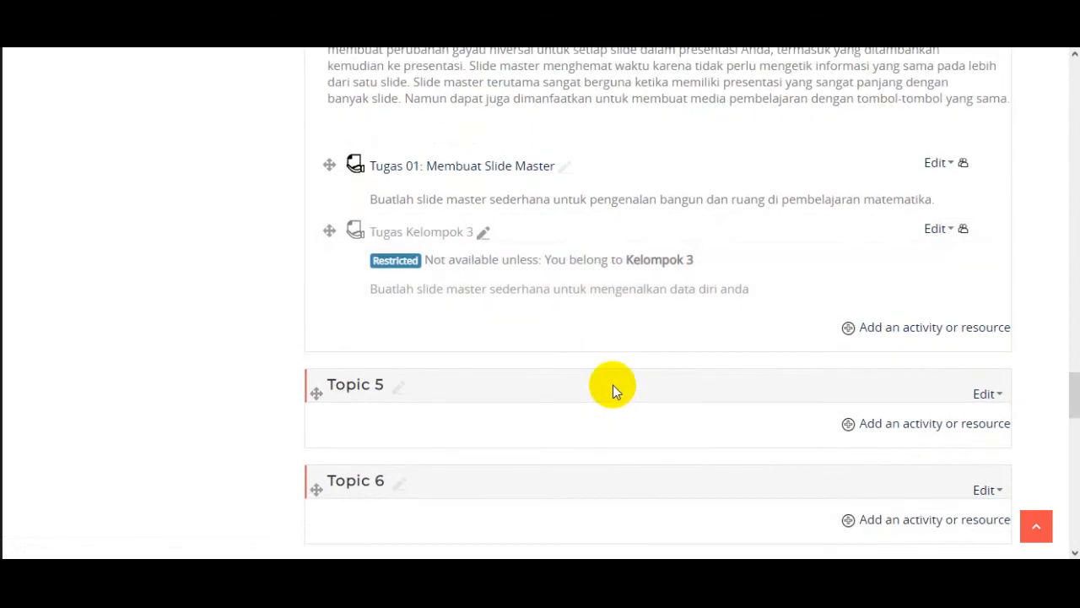
{"action": "scroll", "coordinate": [613, 385], "scroll_direction": "up", "scroll_amount": 1}
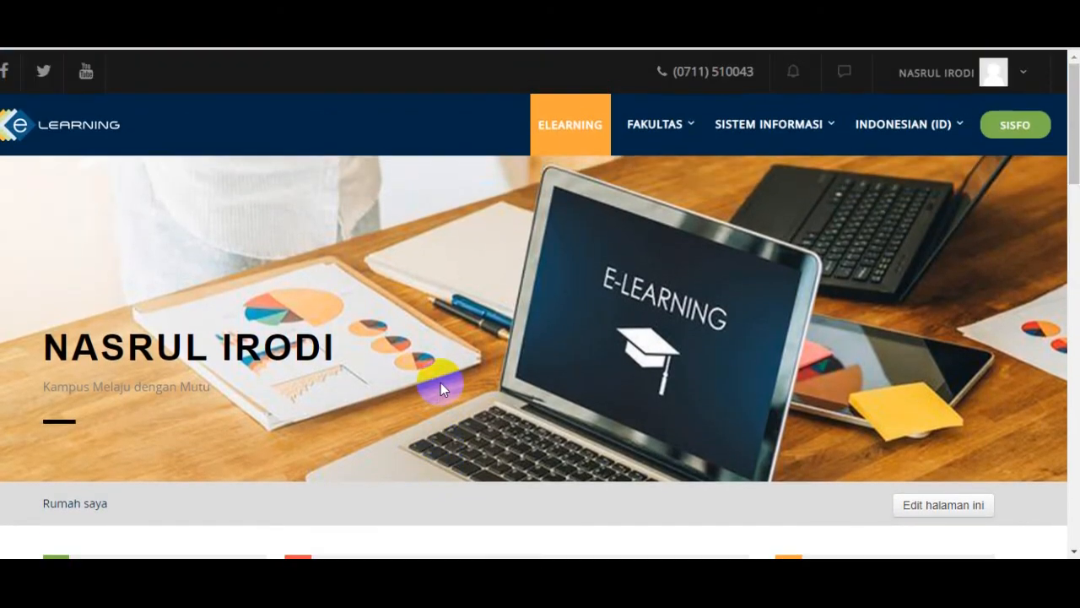
- From the student's dashboard, open the Pertemuan 4 section of the ICT course and view its assignments
{"action": "scroll", "coordinate": [437, 383], "scroll_direction": "up", "scroll_amount": 2}
{"action": "scroll", "coordinate": [430, 371], "scroll_direction": "down", "scroll_amount": 3}
{"action": "scroll", "coordinate": [424, 367], "scroll_direction": "down", "scroll_amount": 3}
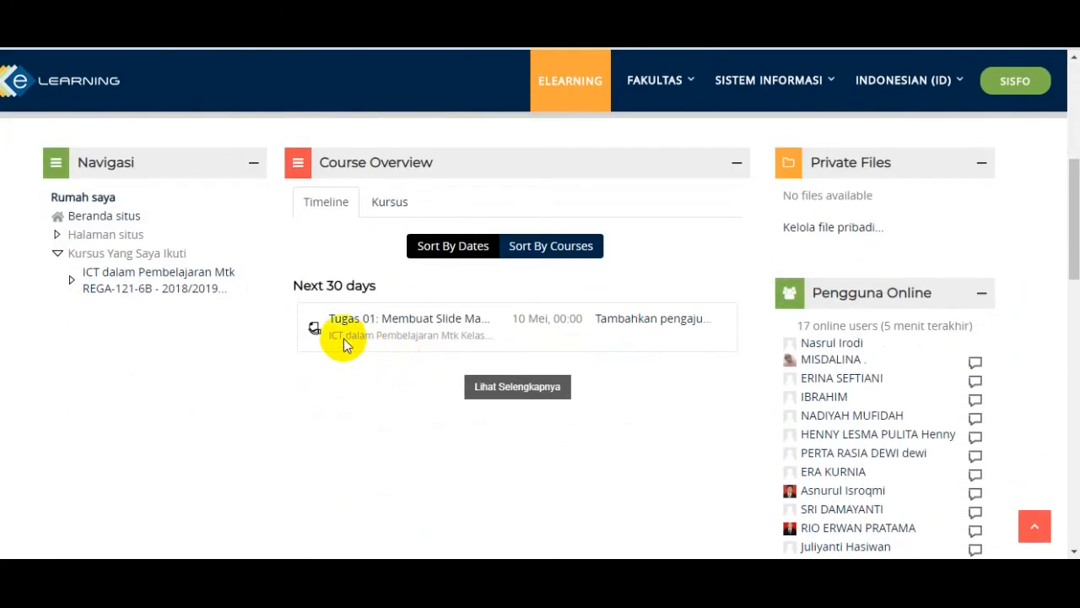
{"action": "left_click", "coordinate": [74, 282]}
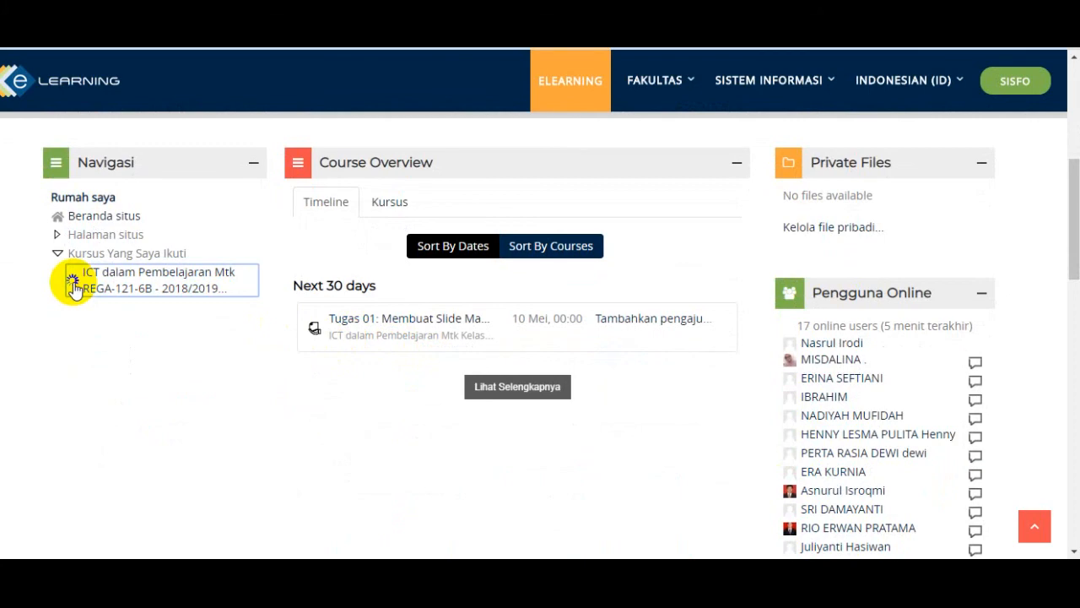
{"action": "scroll", "coordinate": [248, 332], "scroll_direction": "down", "scroll_amount": 6}
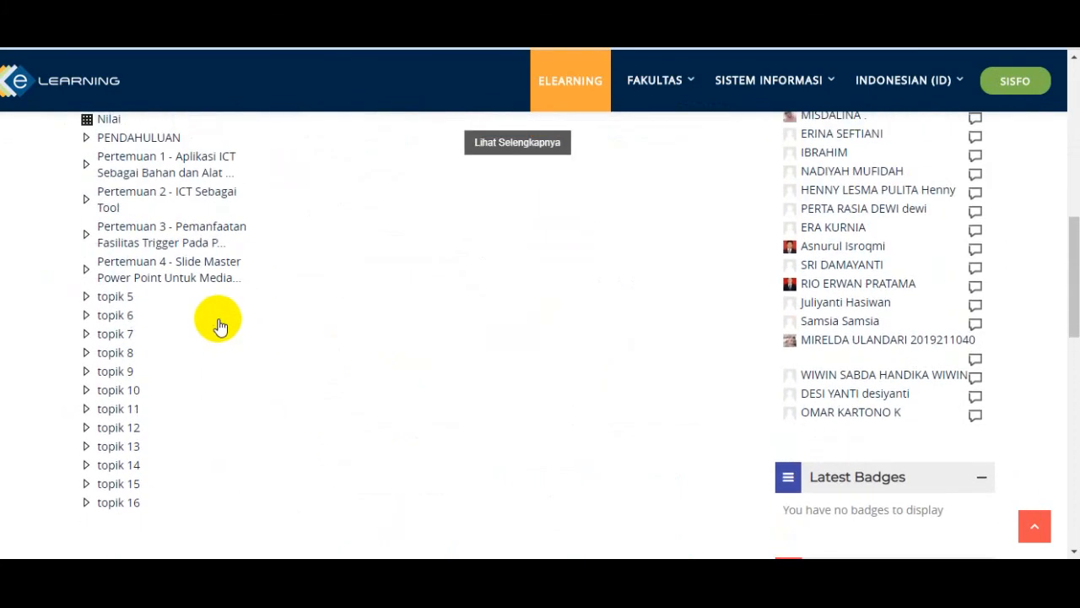
{"action": "left_click", "coordinate": [203, 276]}
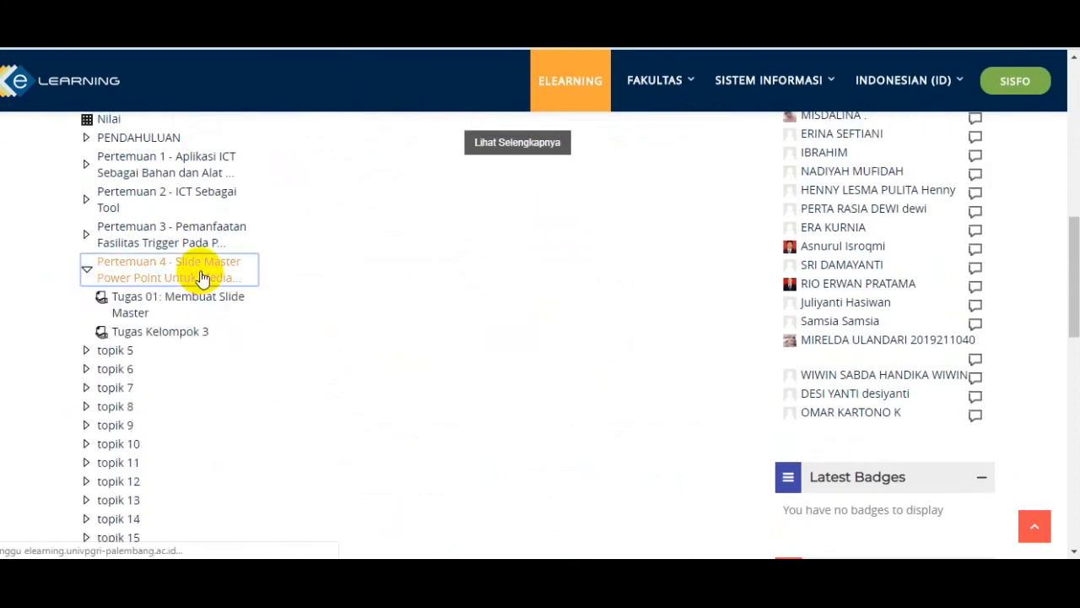
{"action": "scroll", "coordinate": [484, 373], "scroll_direction": "down", "scroll_amount": 3}
{"action": "scroll", "coordinate": [478, 370], "scroll_direction": "up", "scroll_amount": 2}
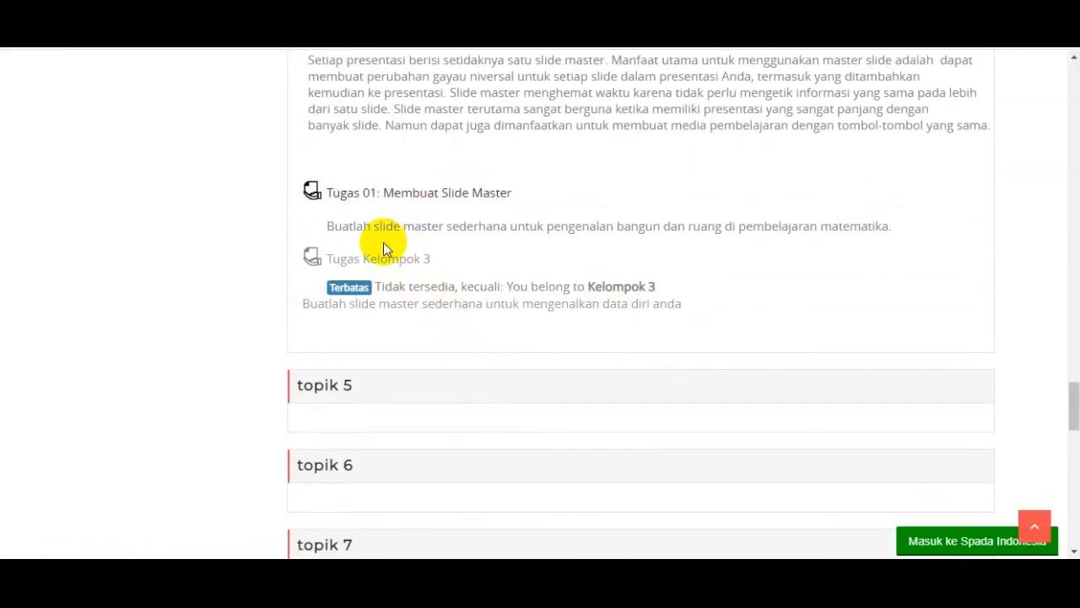
- Open Tugas 01: Membuat Slide Master as the student and review its submission status
{"action": "left_click", "coordinate": [456, 202]}
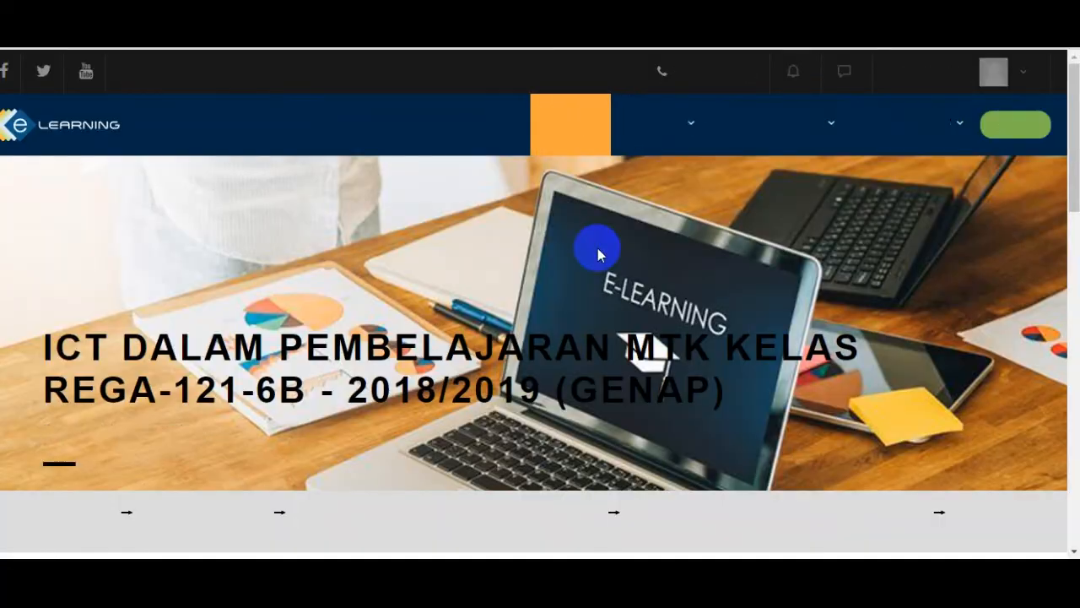
{"action": "scroll", "coordinate": [568, 319], "scroll_direction": "down", "scroll_amount": 6}
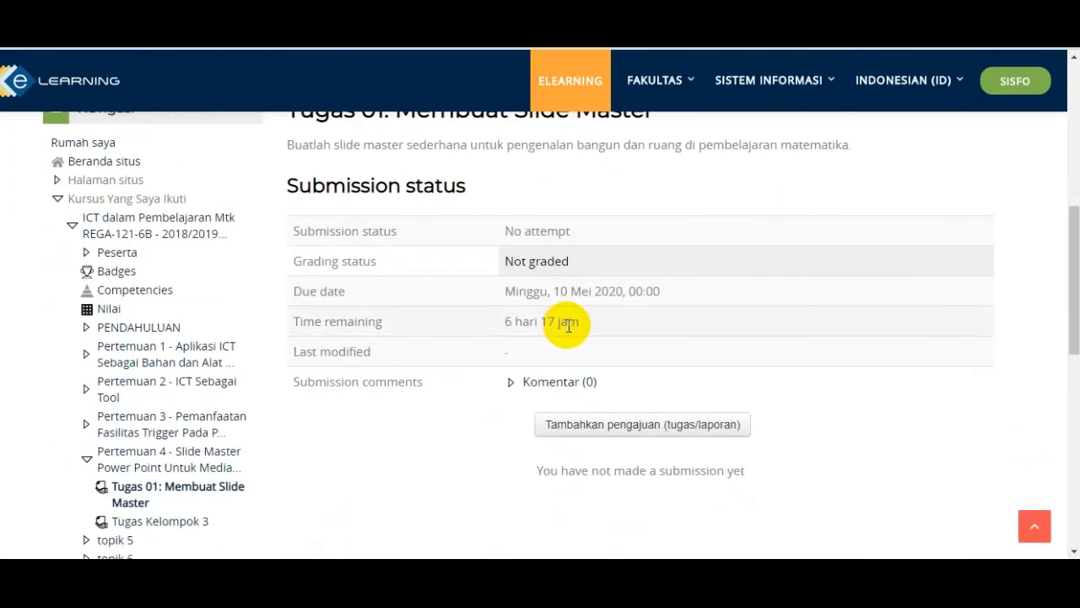
{"action": "scroll", "coordinate": [568, 328], "scroll_direction": "down", "scroll_amount": 2}
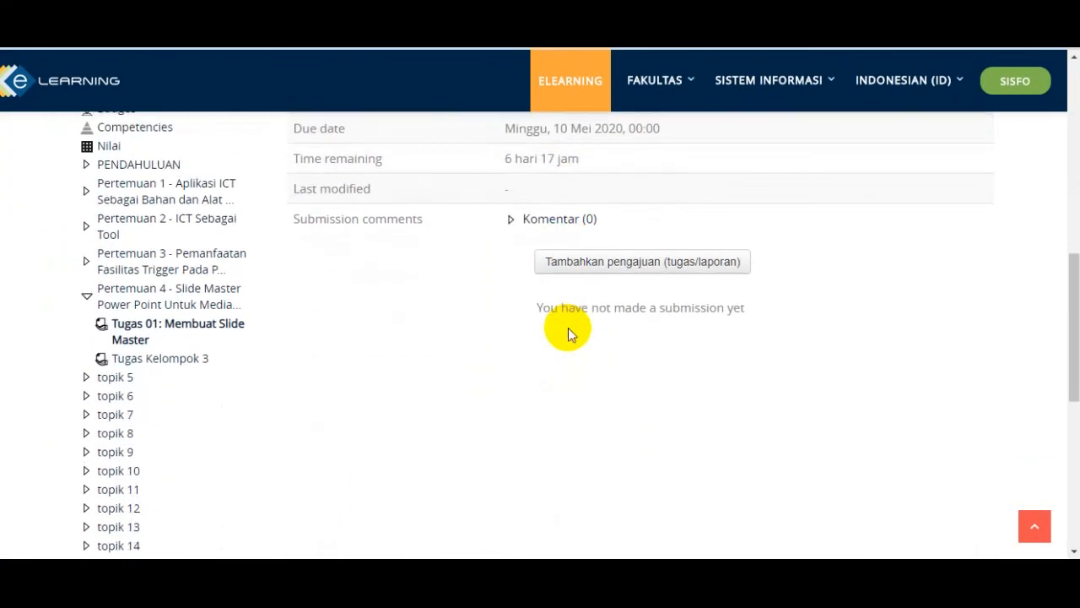
{"action": "scroll", "coordinate": [568, 327], "scroll_direction": "up", "scroll_amount": 2}
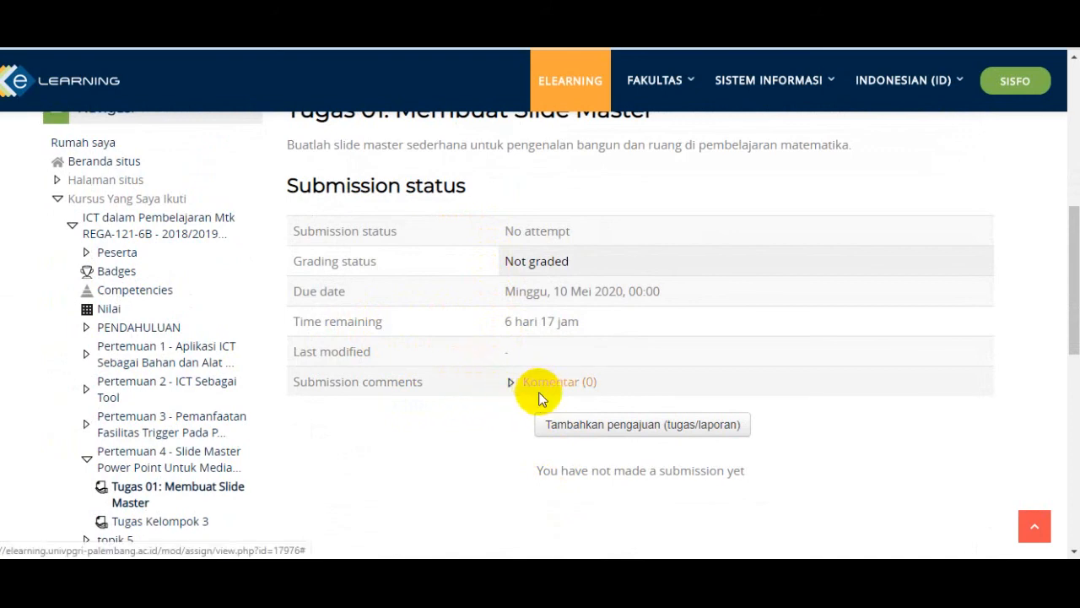
{"action": "scroll", "coordinate": [639, 420], "scroll_direction": "down", "scroll_amount": 2}
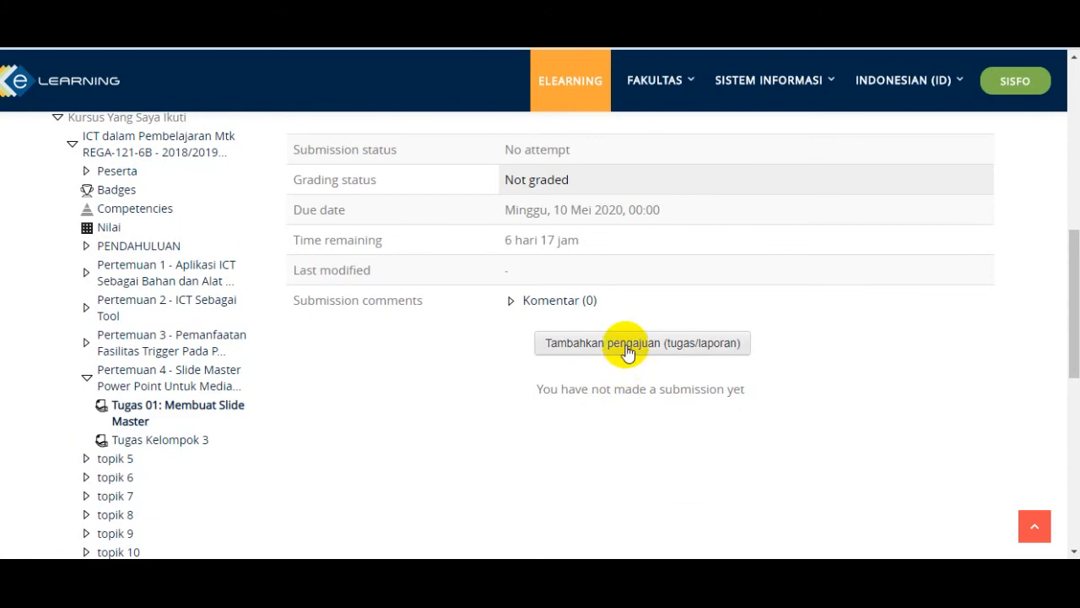
- Open the add-submission form for Tugas 01 and examine its online text and file upload areas
{"action": "left_click", "coordinate": [626, 351]}
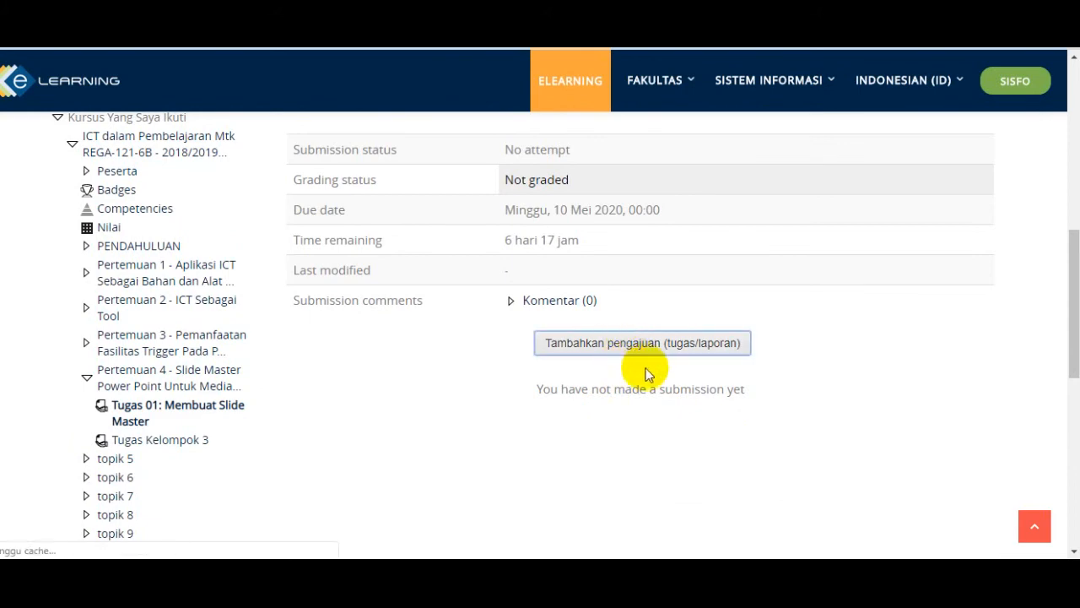
{"action": "scroll", "coordinate": [631, 444], "scroll_direction": "down", "scroll_amount": 3}
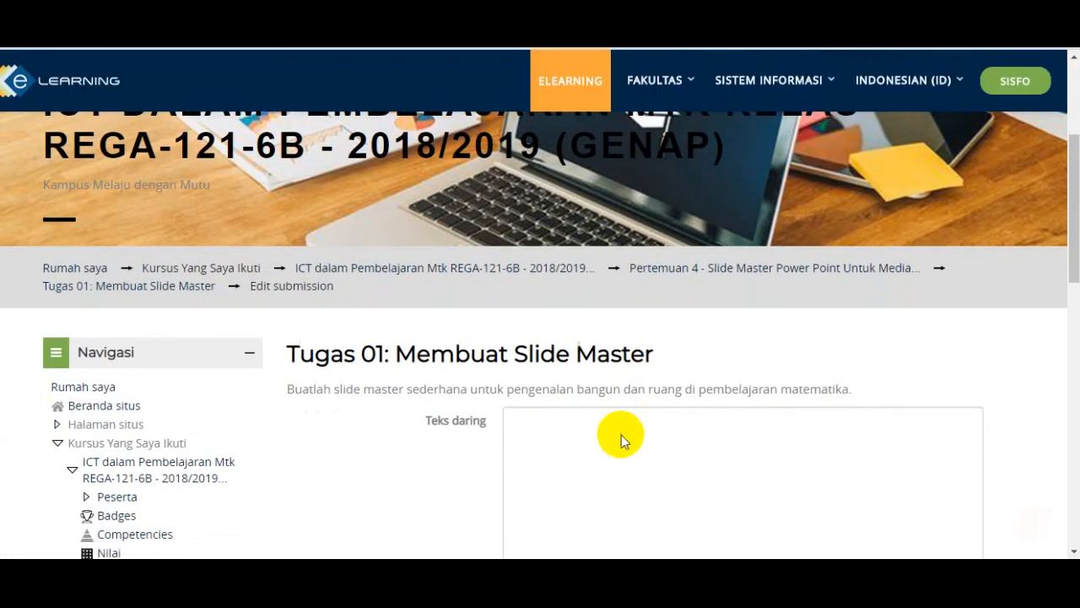
{"action": "scroll", "coordinate": [622, 436], "scroll_direction": "down", "scroll_amount": 2}
{"action": "scroll", "coordinate": [582, 350], "scroll_direction": "down", "scroll_amount": 2}
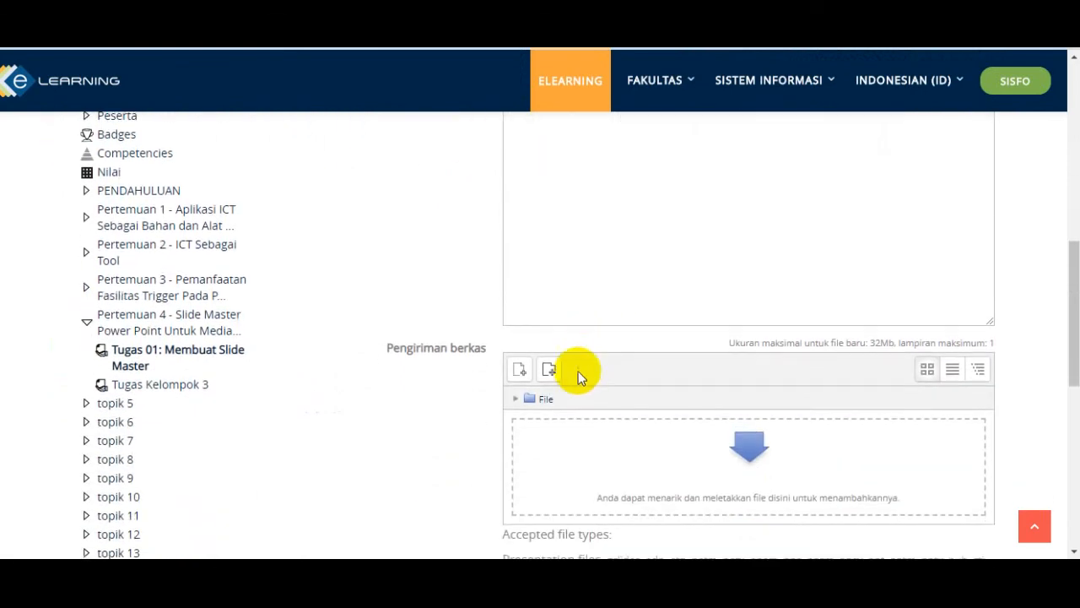
{"action": "scroll", "coordinate": [600, 430], "scroll_direction": "up", "scroll_amount": 3}
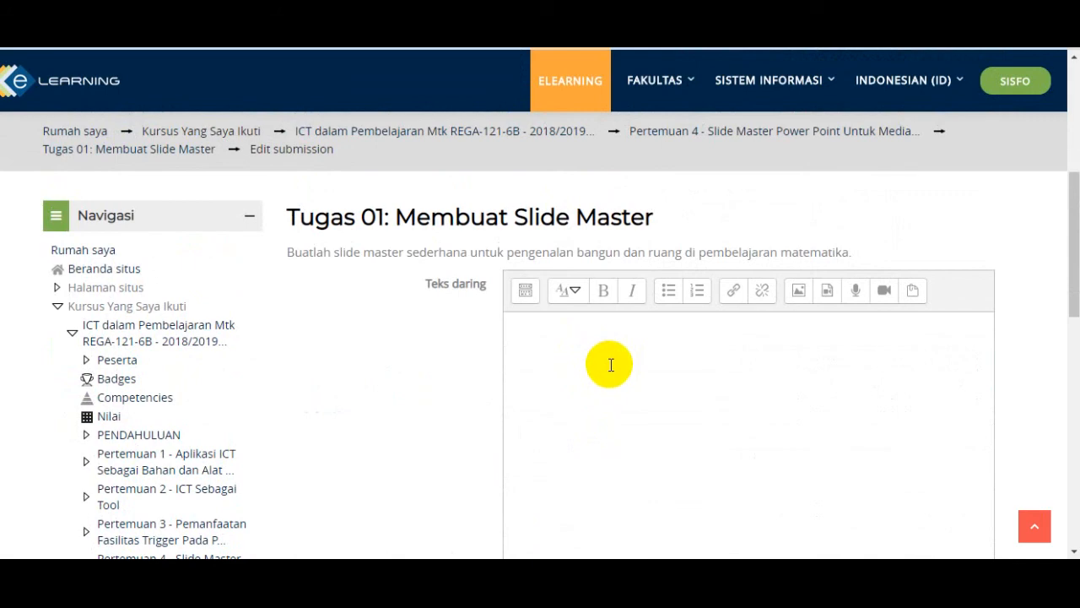
{"action": "scroll", "coordinate": [441, 415], "scroll_direction": "down", "scroll_amount": 1}
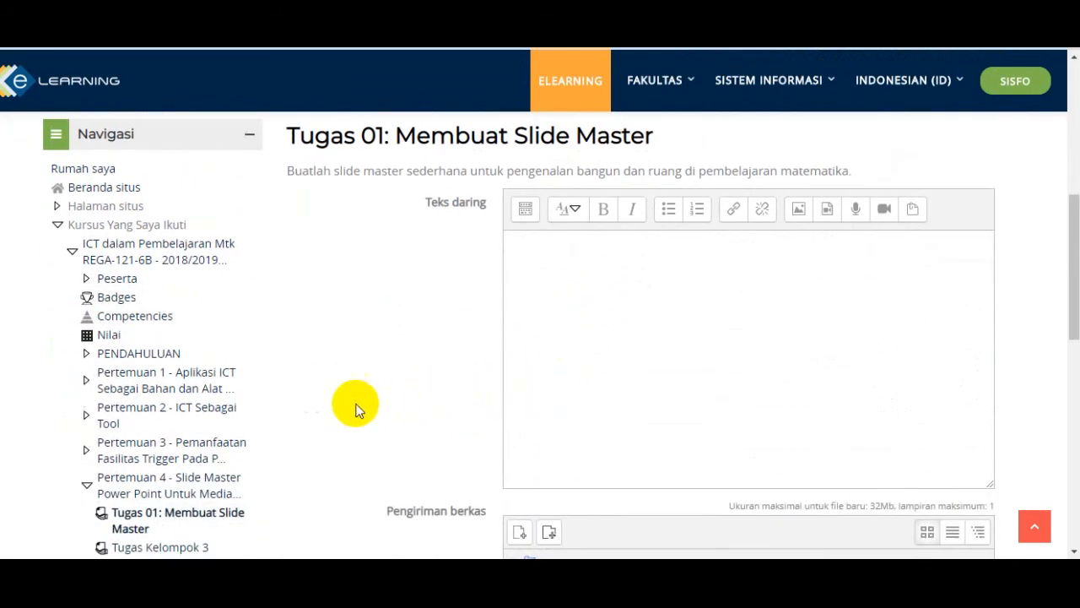
{"action": "scroll", "coordinate": [338, 401], "scroll_direction": "down", "scroll_amount": 2}
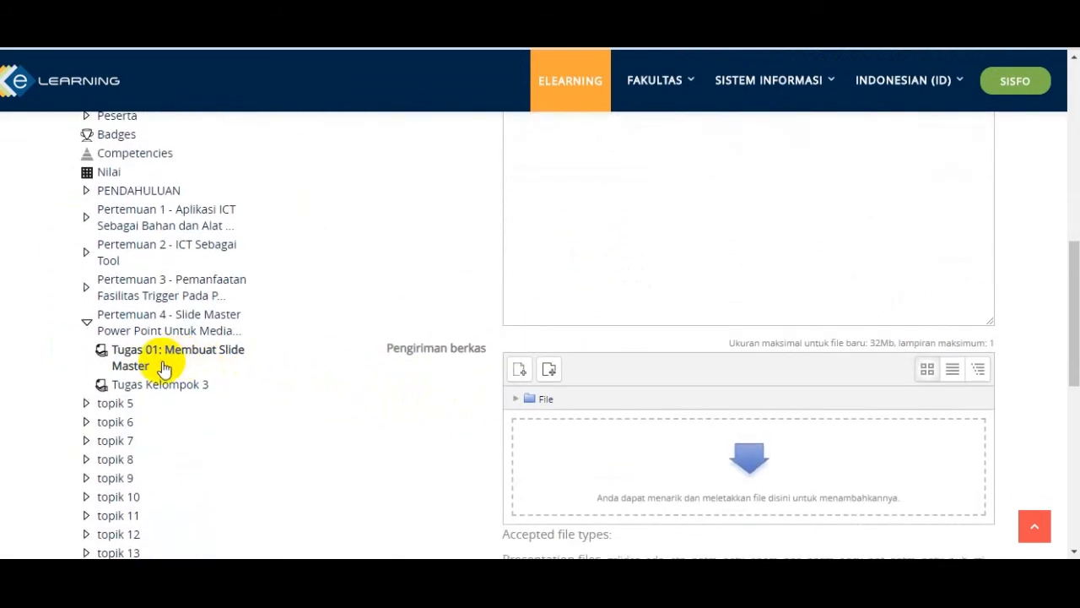
- Return to the Pertemuan 4 section and check the access restriction on Tugas Kelompok 3
{"action": "left_click", "coordinate": [148, 331]}
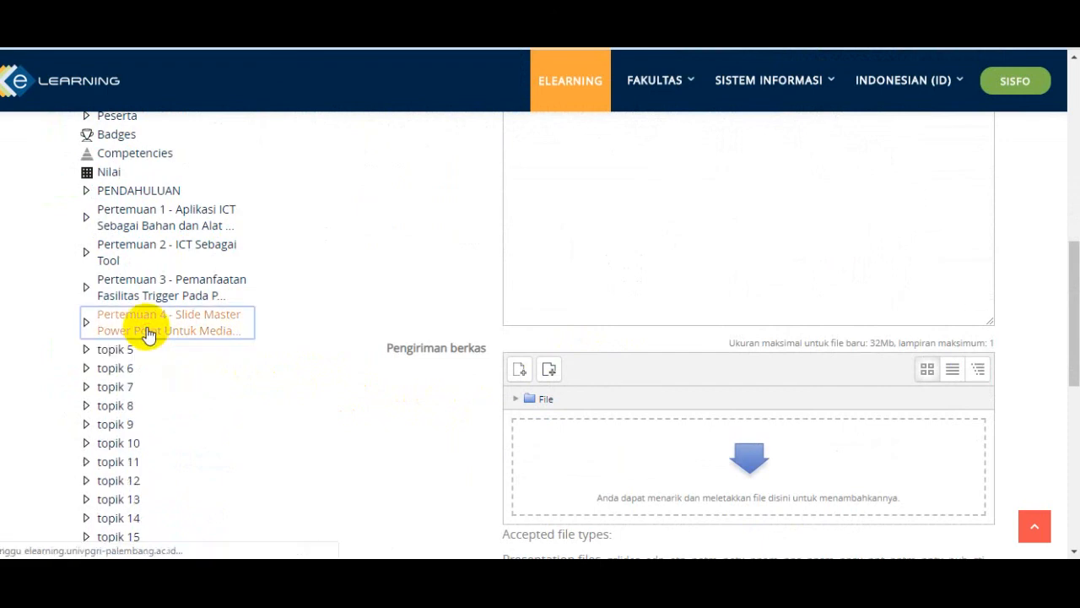
{"action": "scroll", "coordinate": [433, 329], "scroll_direction": "down", "scroll_amount": 4}
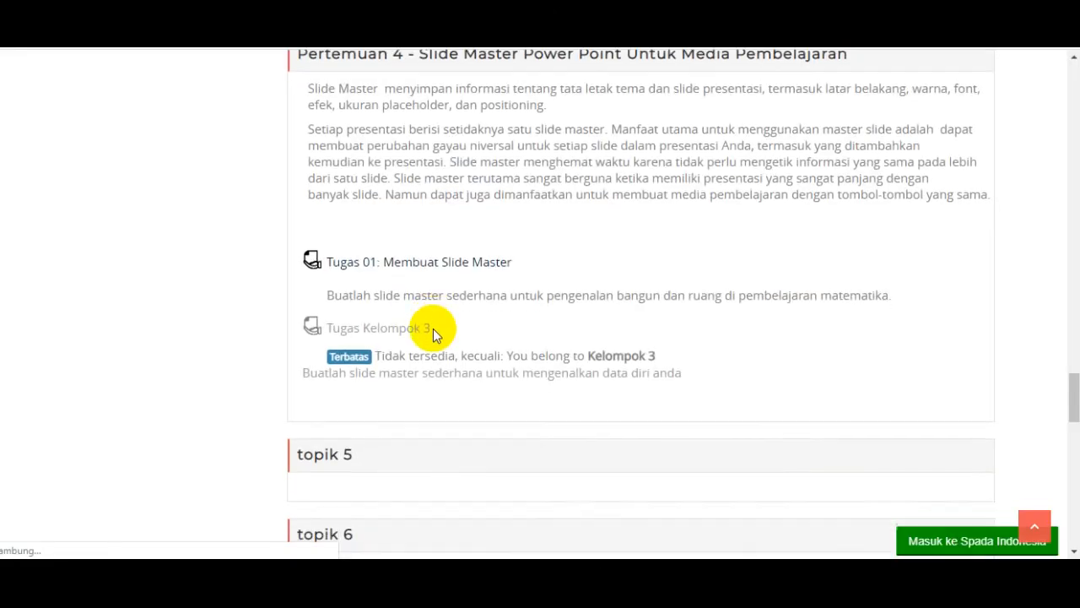
{"action": "scroll", "coordinate": [435, 339], "scroll_direction": "up", "scroll_amount": 4}
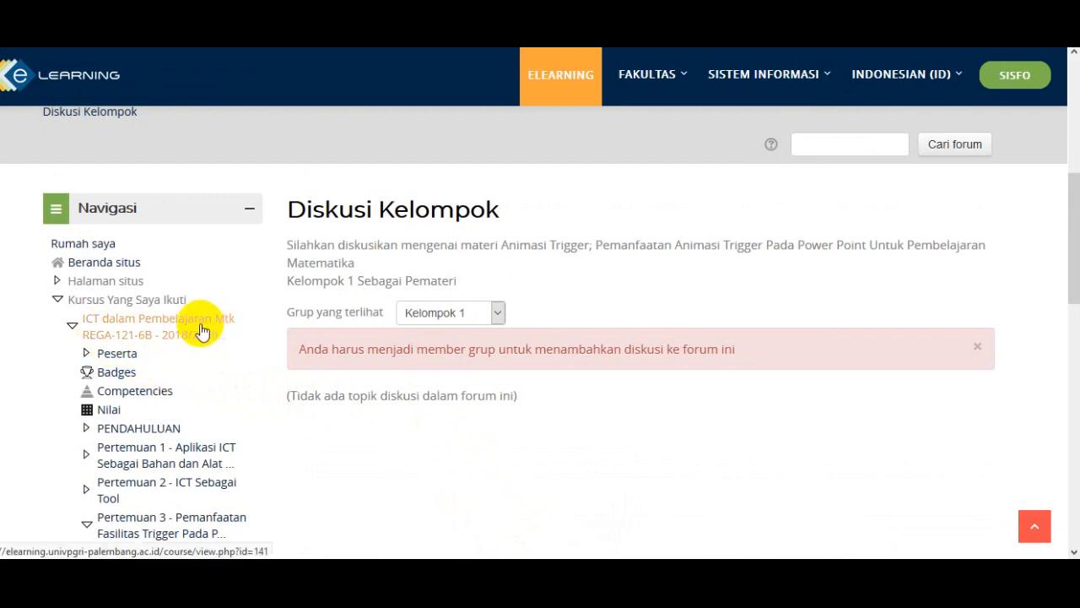
- Reopen the ICT course from the Diskusi Kelompok forum page and log in again with the saved account credentials
{"action": "scroll", "coordinate": [202, 330], "scroll_direction": "down", "scroll_amount": 1}
{"action": "scroll", "coordinate": [181, 338], "scroll_direction": "down", "scroll_amount": 1}
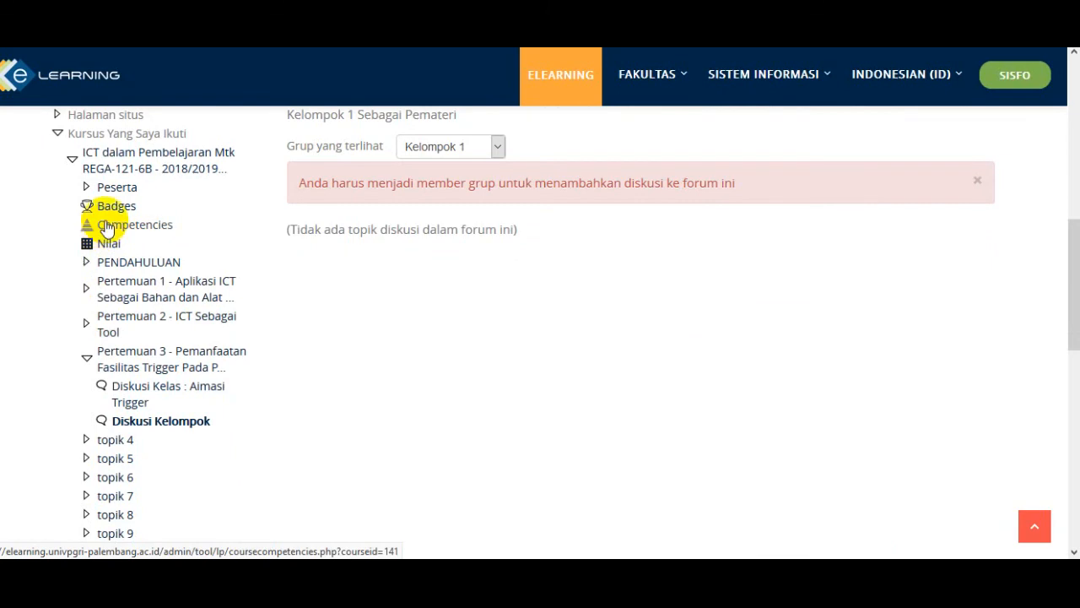
{"action": "left_click", "coordinate": [124, 166]}
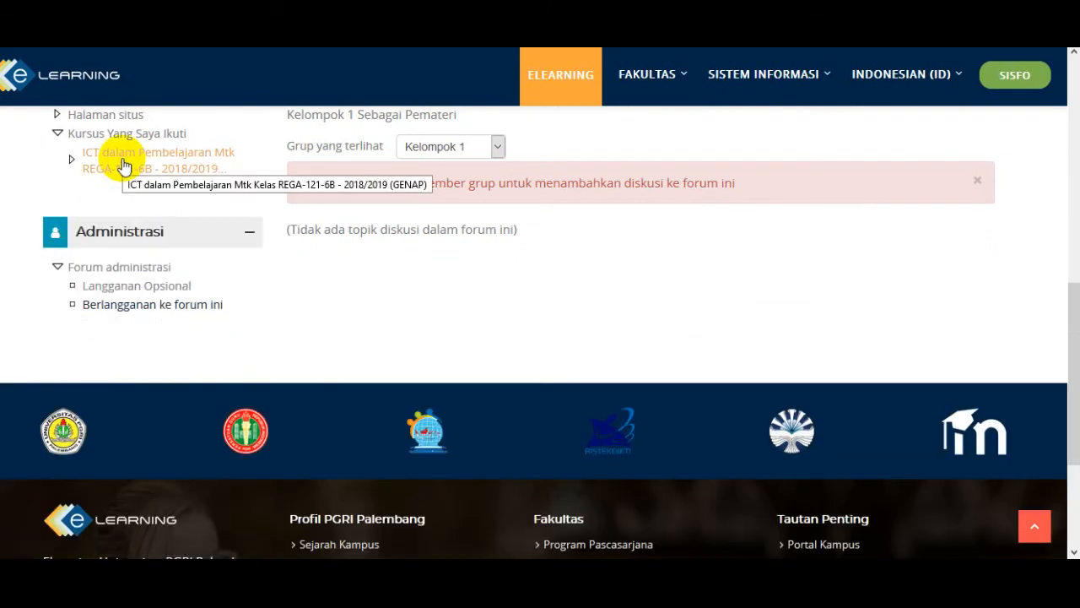
{"action": "left_click", "coordinate": [125, 162]}
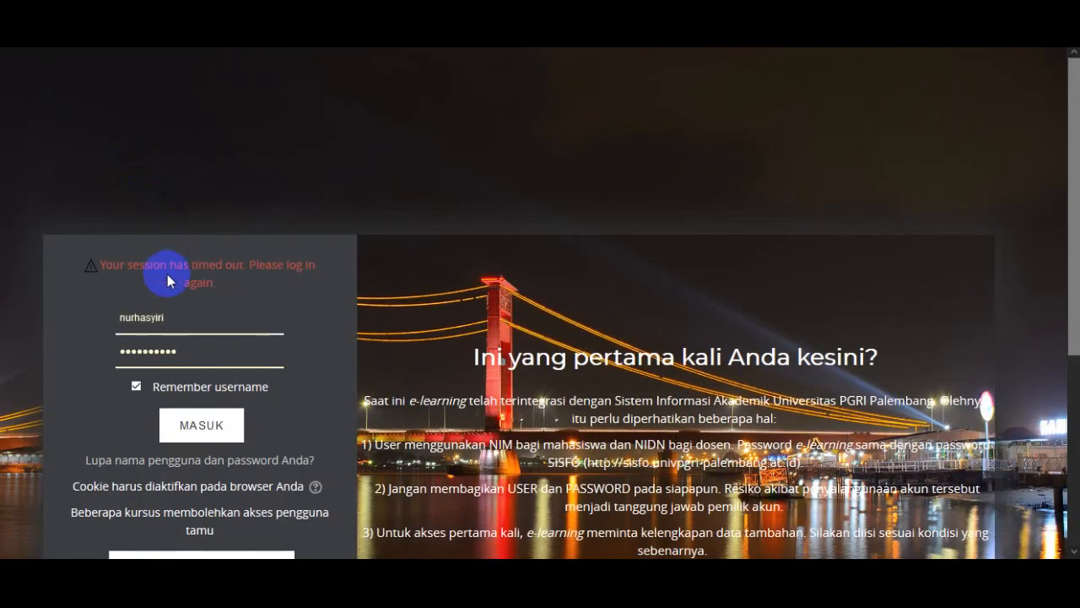
{"action": "left_click", "coordinate": [194, 424]}
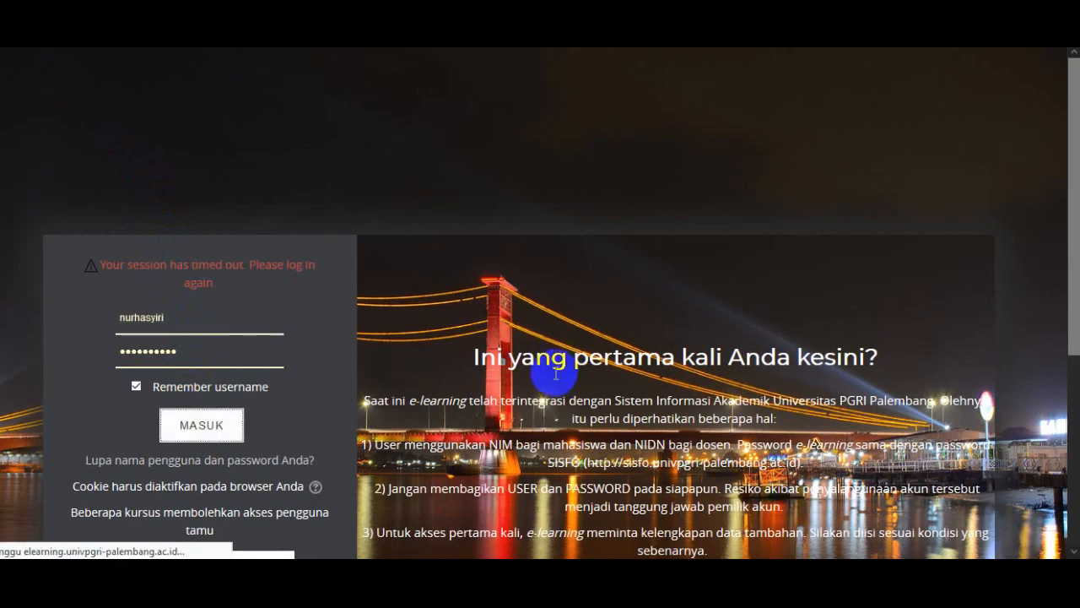
- Go to the Pertemuan 4 - Slide Master section of the course and view its listed assignments
{"action": "scroll", "coordinate": [523, 363], "scroll_direction": "down", "scroll_amount": 3}
{"action": "scroll", "coordinate": [513, 363], "scroll_direction": "down", "scroll_amount": 2}
{"action": "scroll", "coordinate": [477, 348], "scroll_direction": "down", "scroll_amount": 2}
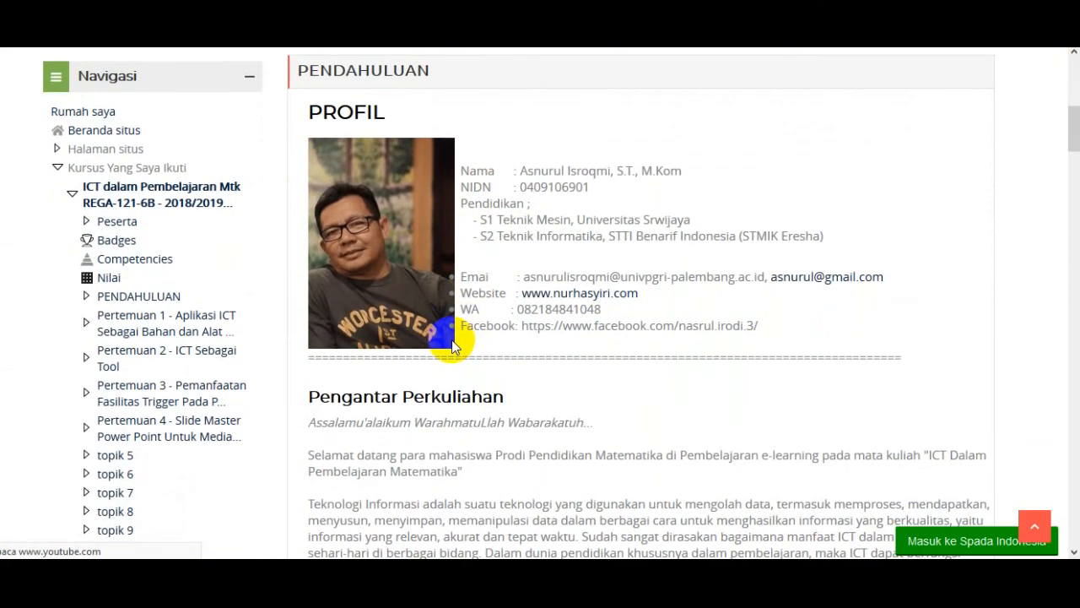
{"action": "scroll", "coordinate": [135, 393], "scroll_direction": "down", "scroll_amount": 1}
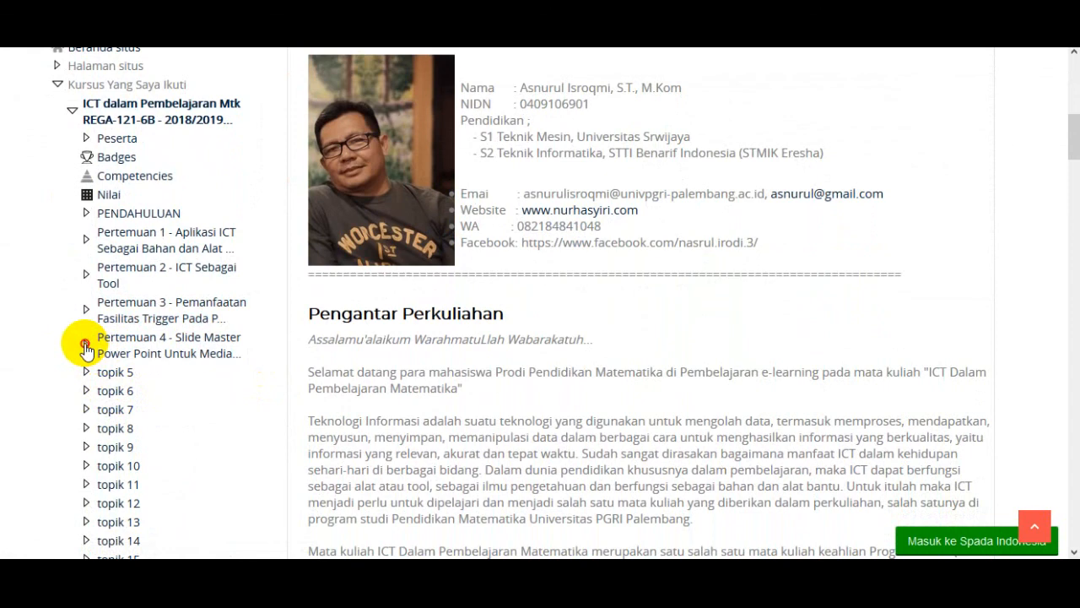
{"action": "left_click", "coordinate": [206, 354]}
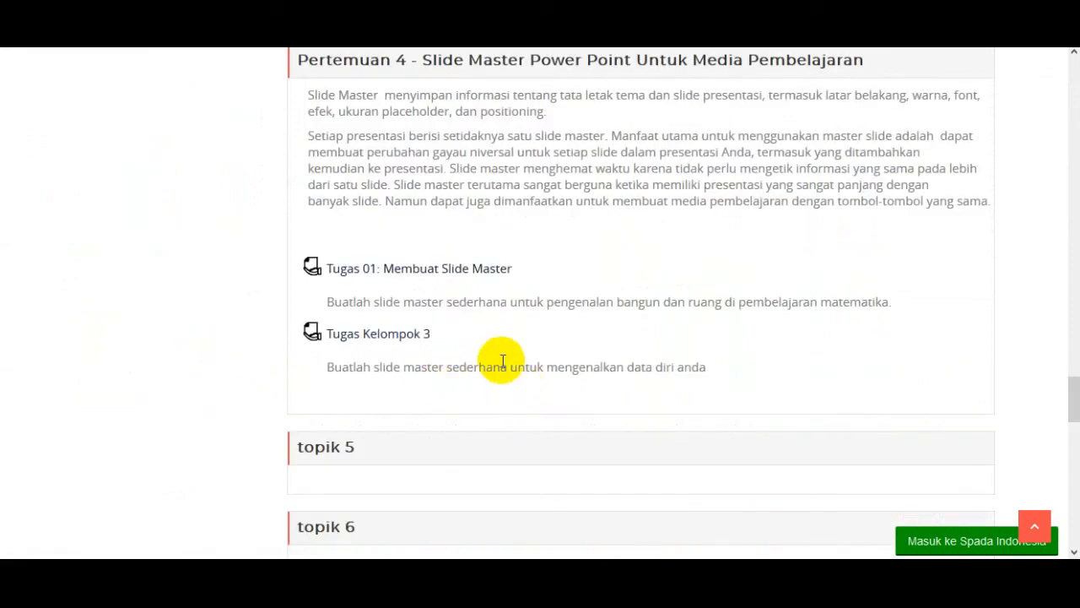
{"action": "scroll", "coordinate": [502, 361], "scroll_direction": "up", "scroll_amount": 1}
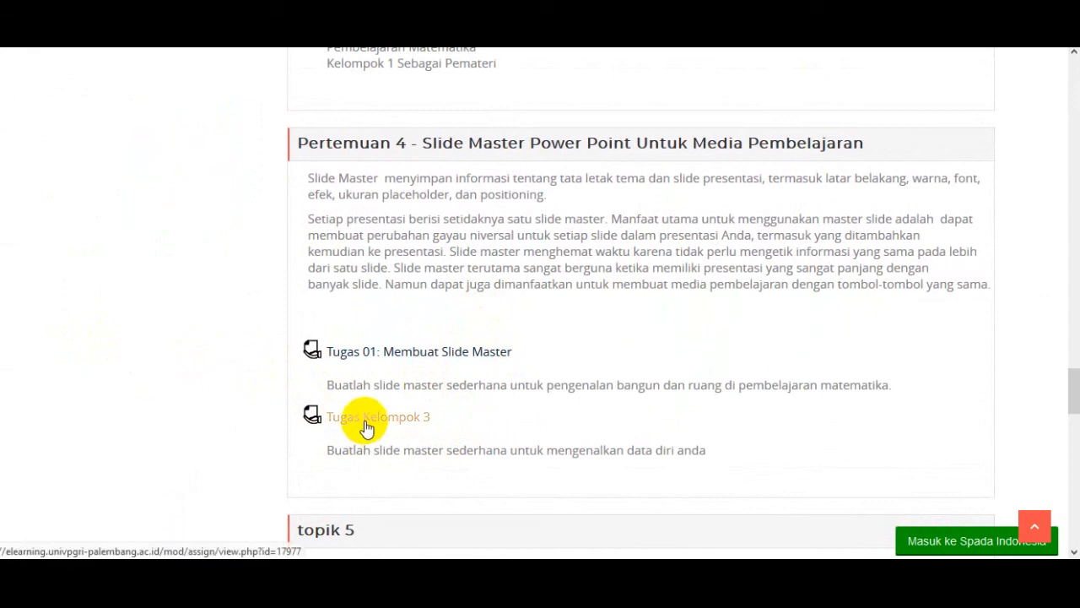
- Open Tugas Kelompok 3 and review its submission status, including group, due date and time remaining
{"action": "left_click", "coordinate": [430, 422]}
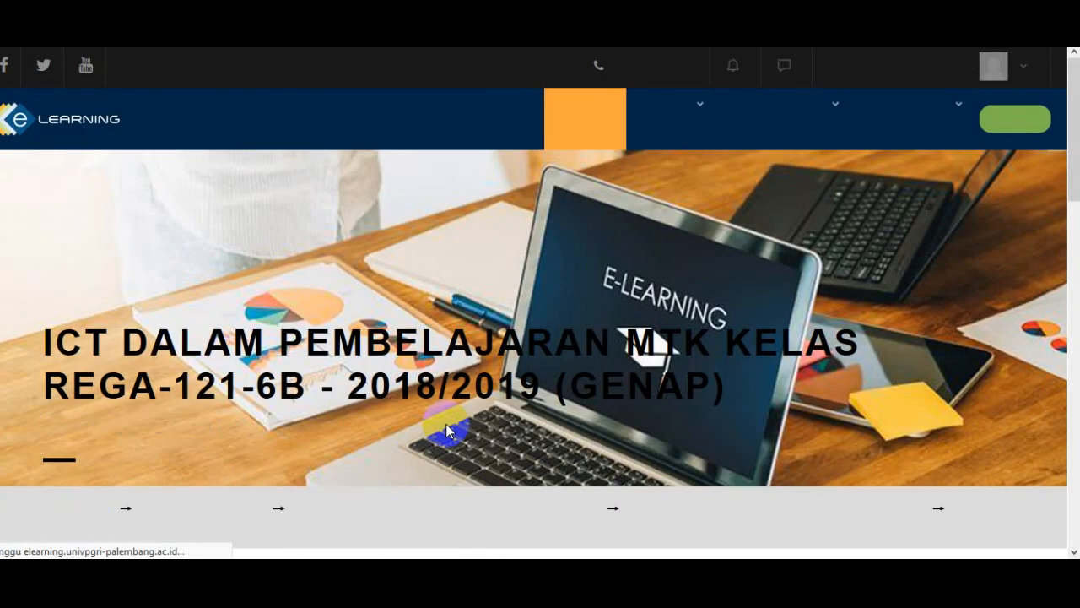
{"action": "scroll", "coordinate": [448, 426], "scroll_direction": "down", "scroll_amount": 4}
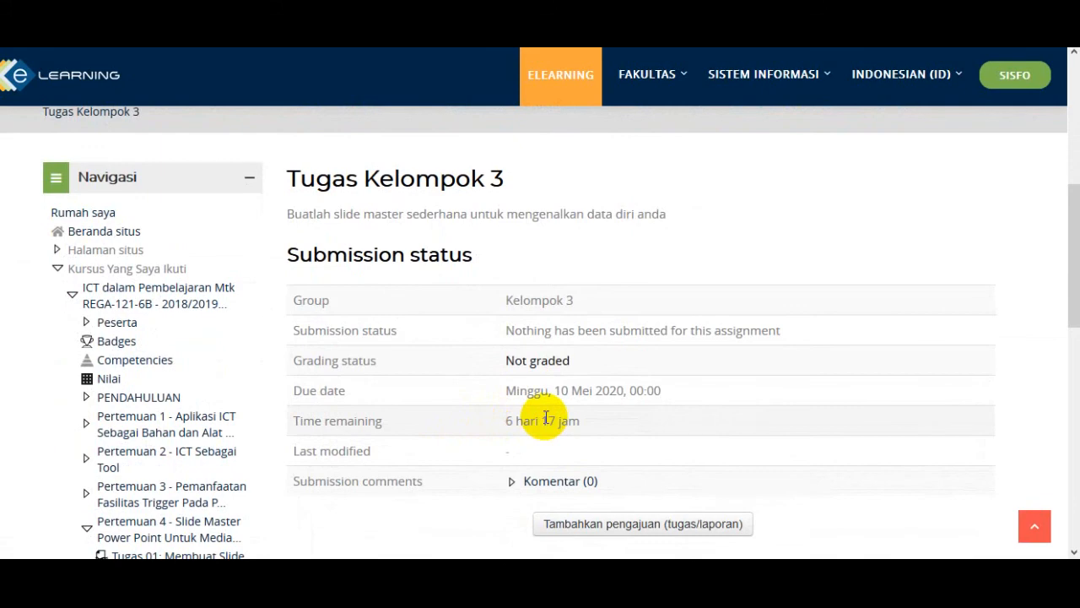
{"action": "scroll", "coordinate": [544, 416], "scroll_direction": "down", "scroll_amount": 1}
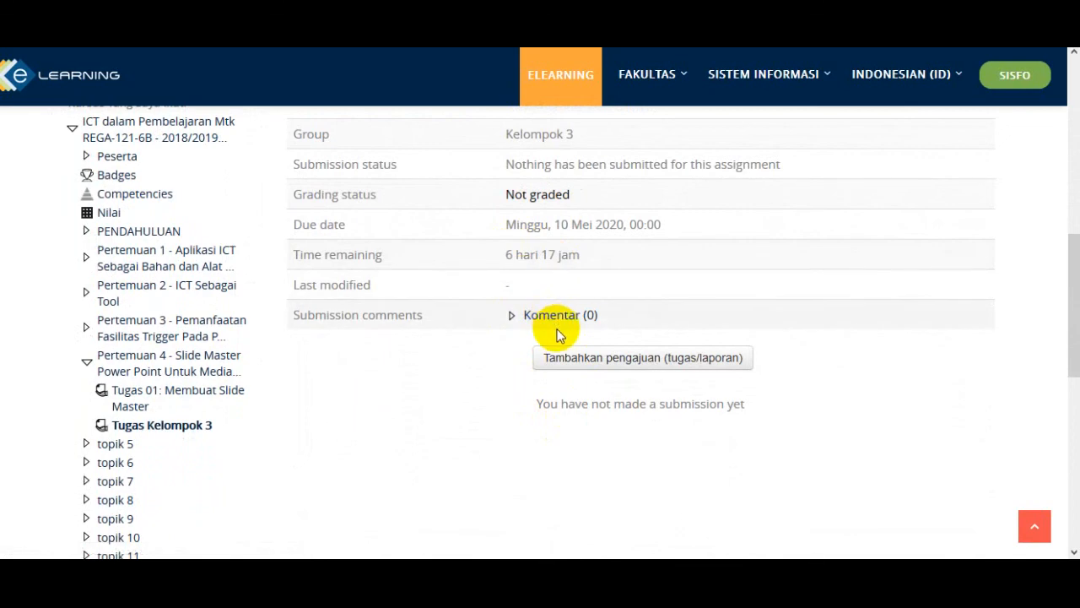
{"action": "scroll", "coordinate": [556, 335], "scroll_direction": "up", "scroll_amount": 2}
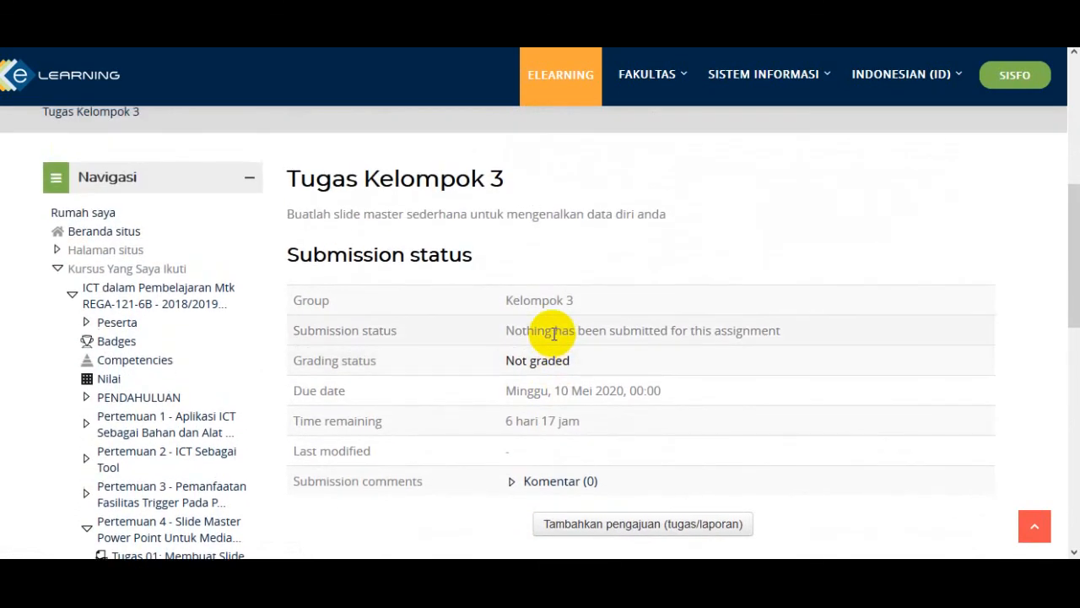